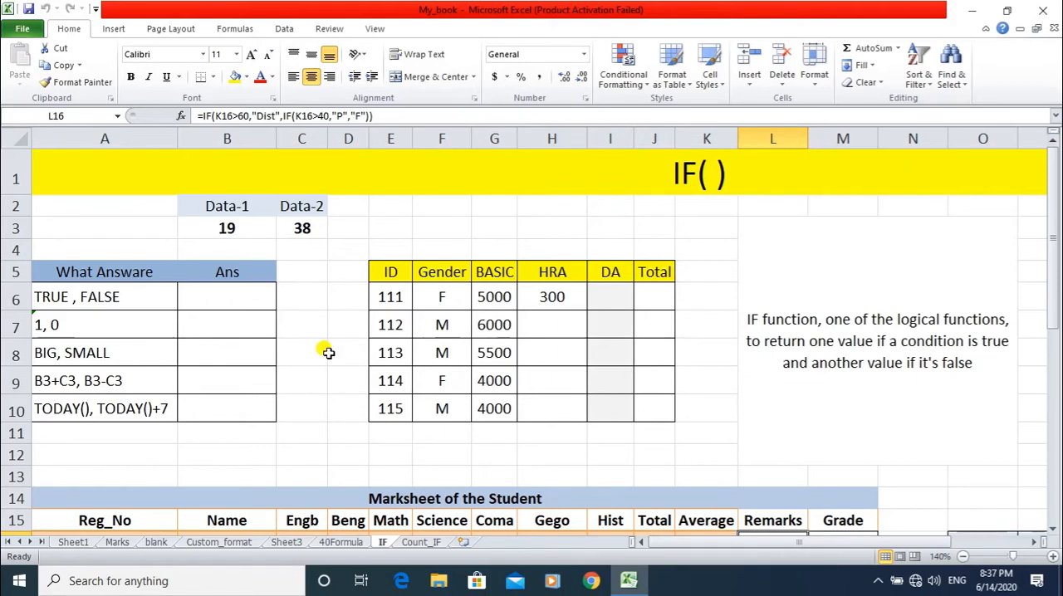
Examine the Data-1 and Data-2 values in row 3 and the table of expected answers in A5:B10.
left_click(201, 207)
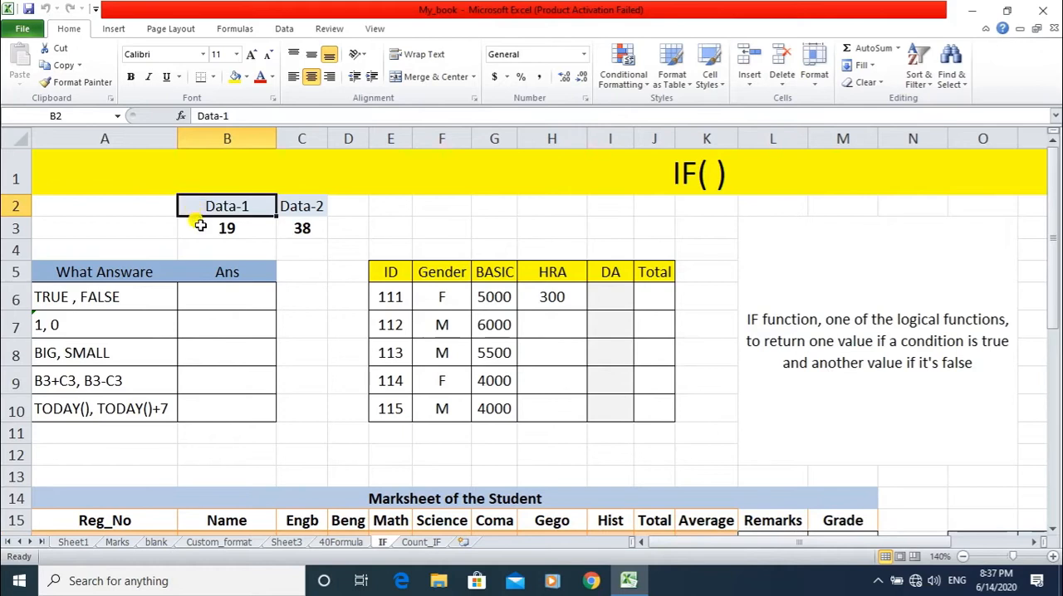
left_click(292, 205)
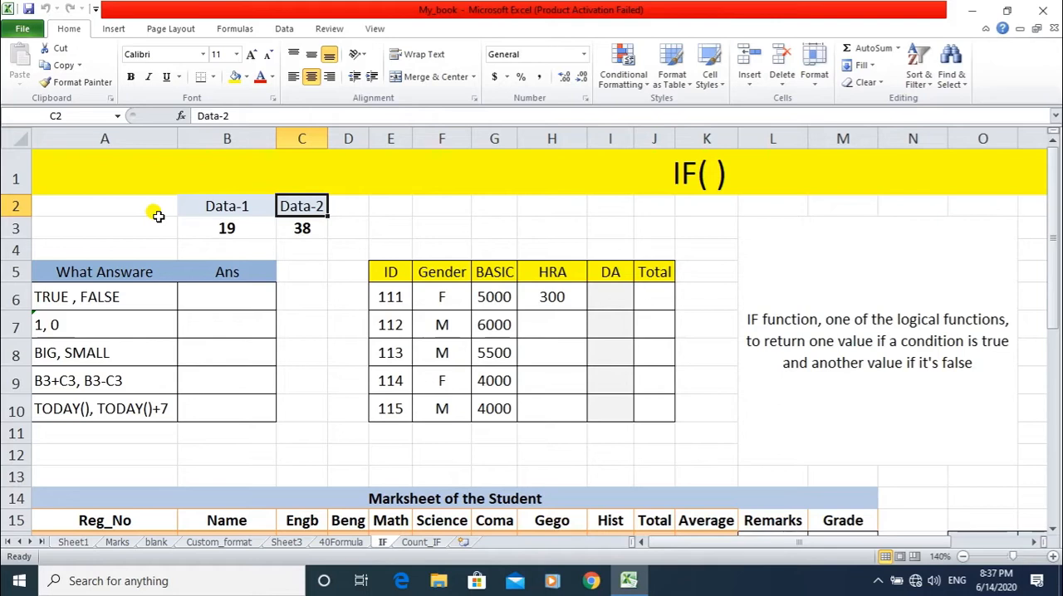
left_click_drag(80, 261, 224, 407)
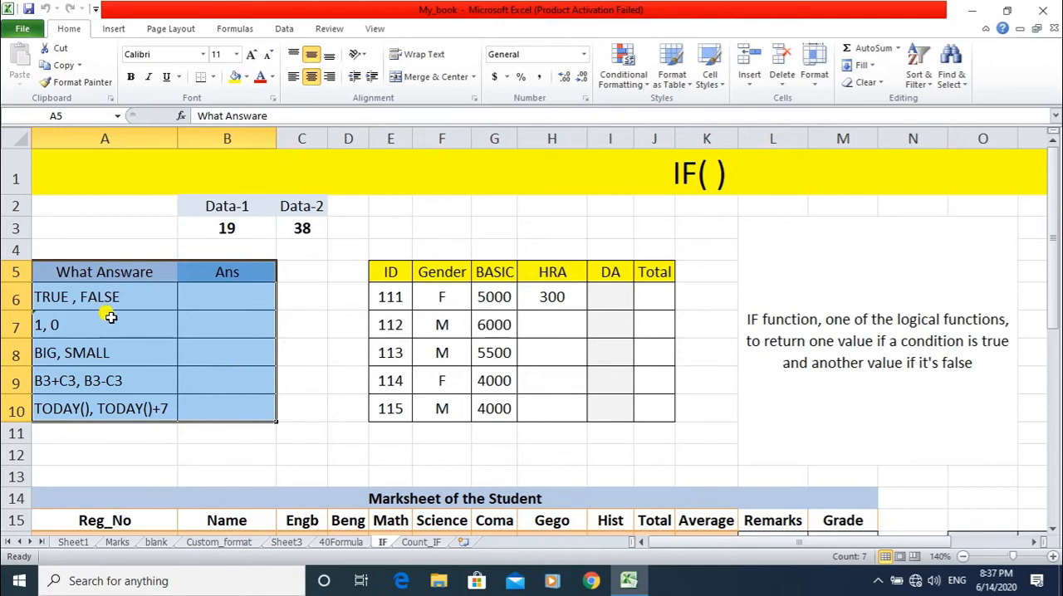
left_click(66, 299)
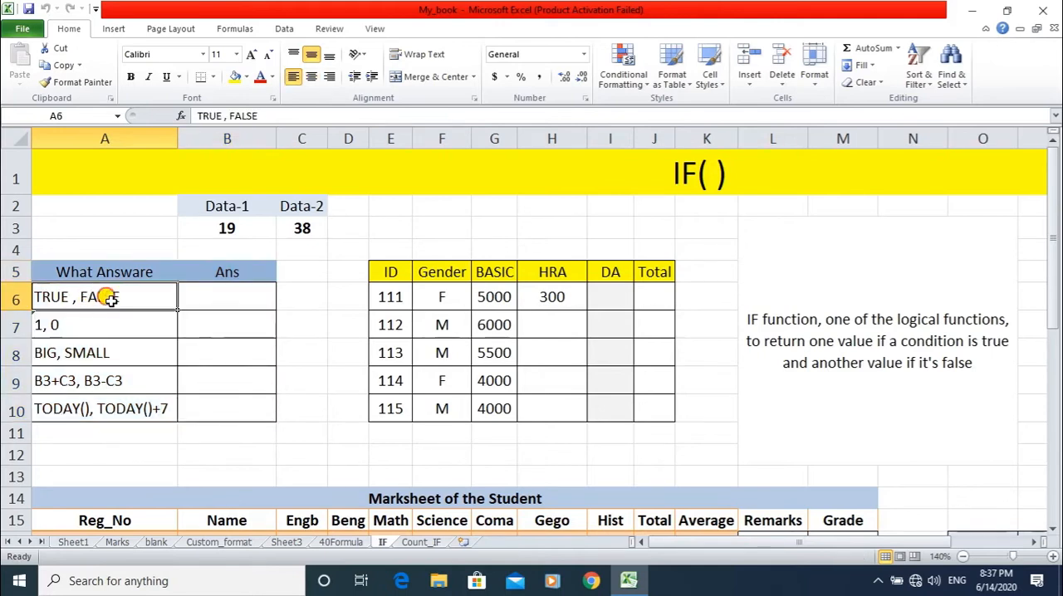
left_click(212, 299)
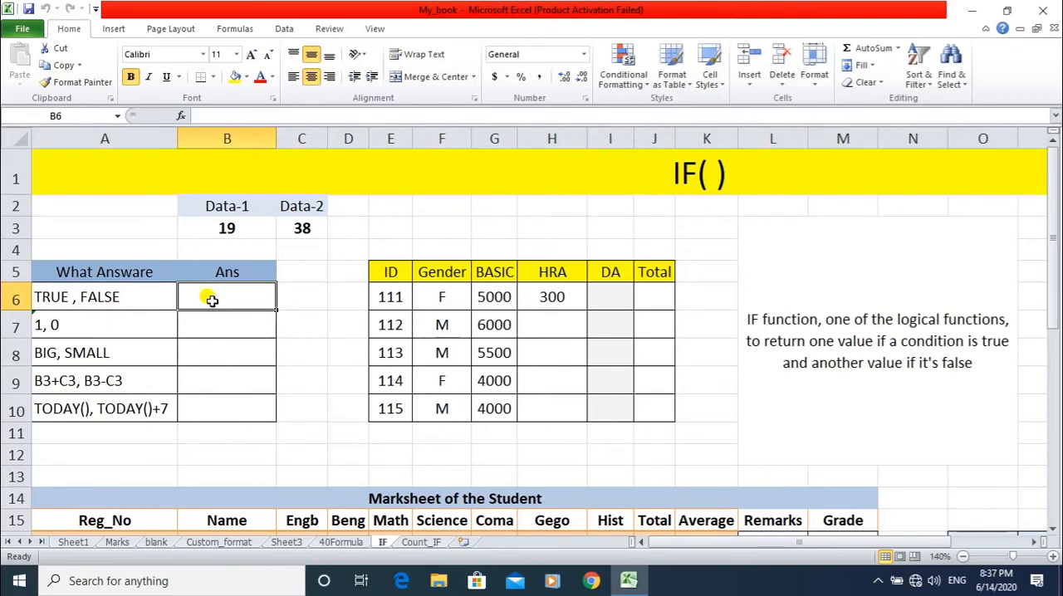
left_click(204, 229)
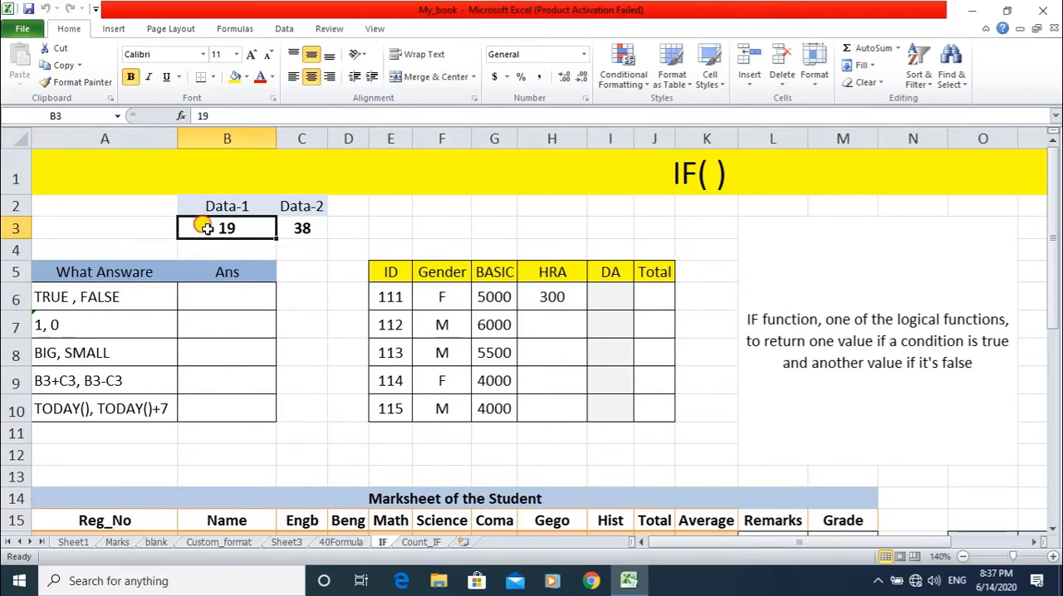
left_click(303, 230)
left_click(181, 230)
left_click(286, 225)
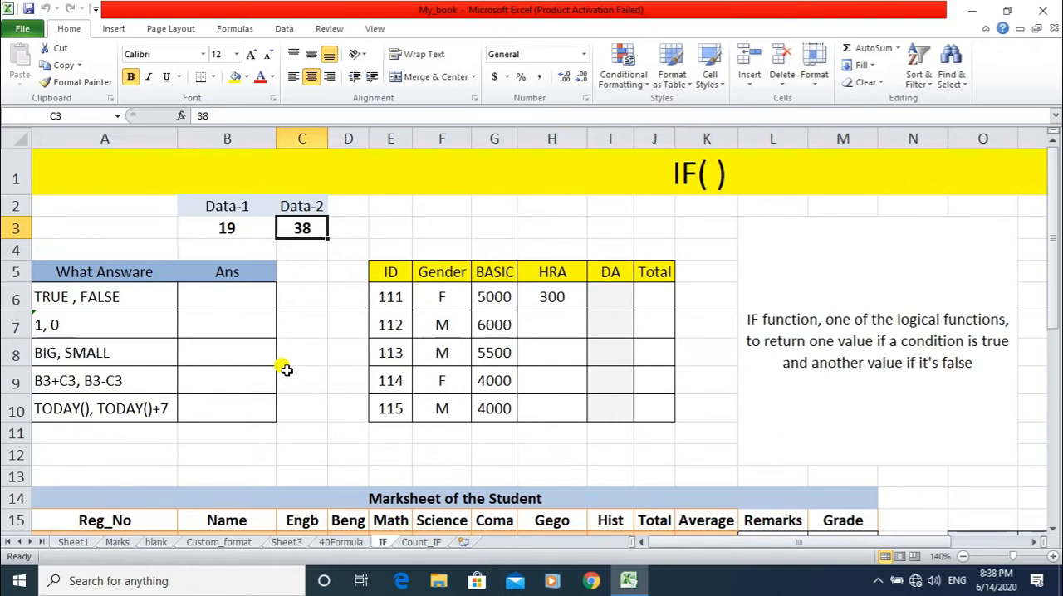
left_click(222, 295)
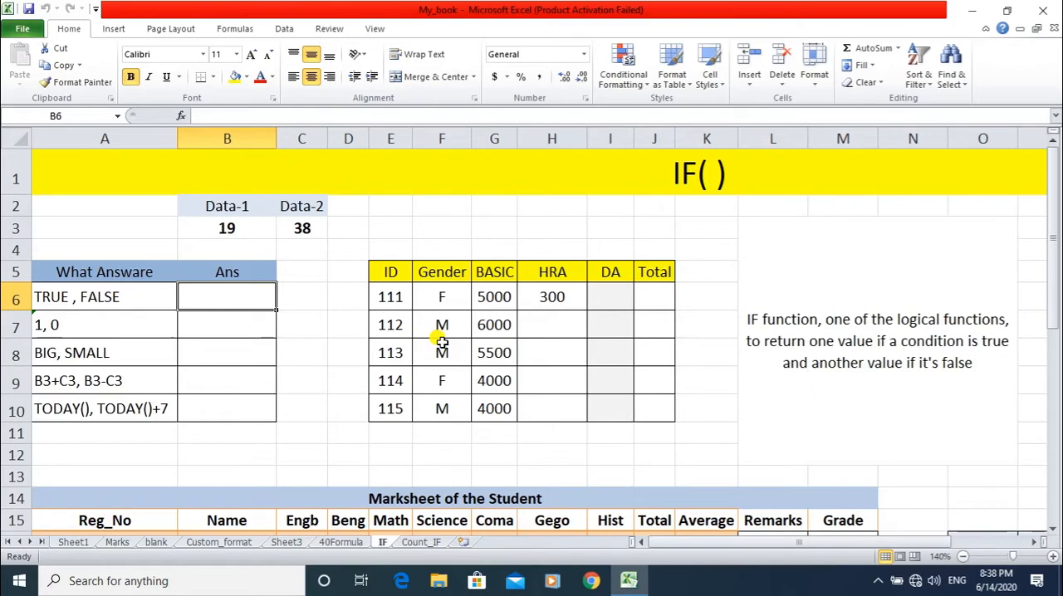
type("=i")
key("BackSpace")
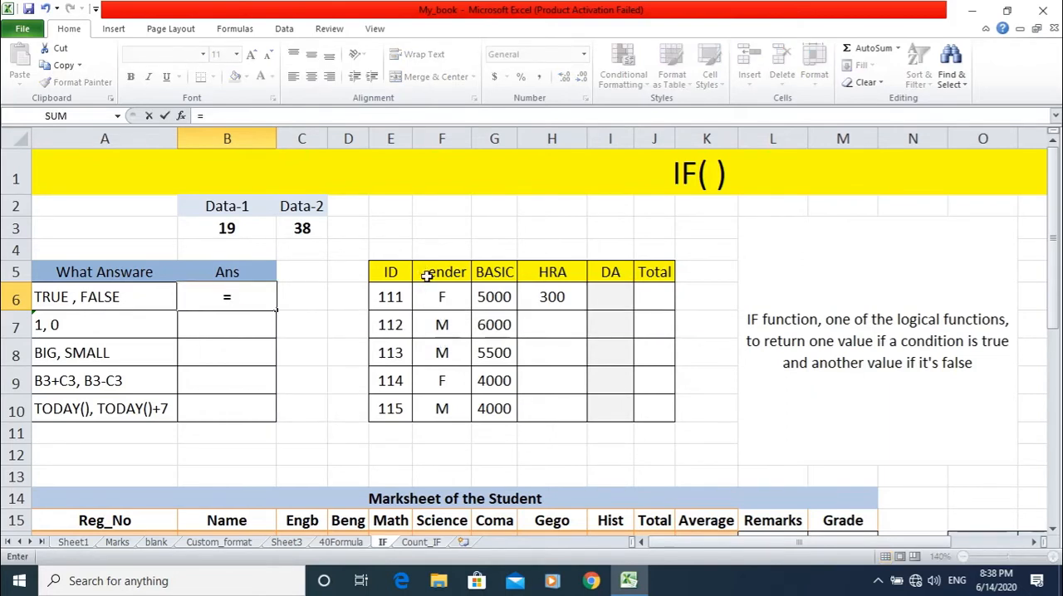
left_click(218, 228)
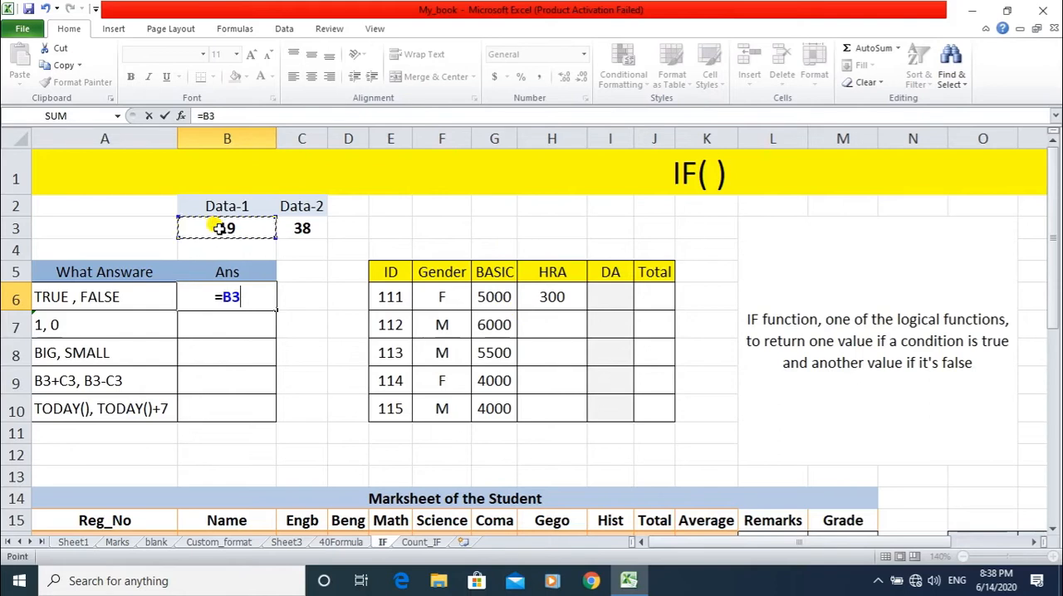
key("BackSpace")
key("BackSpace")
key("BackSpace")
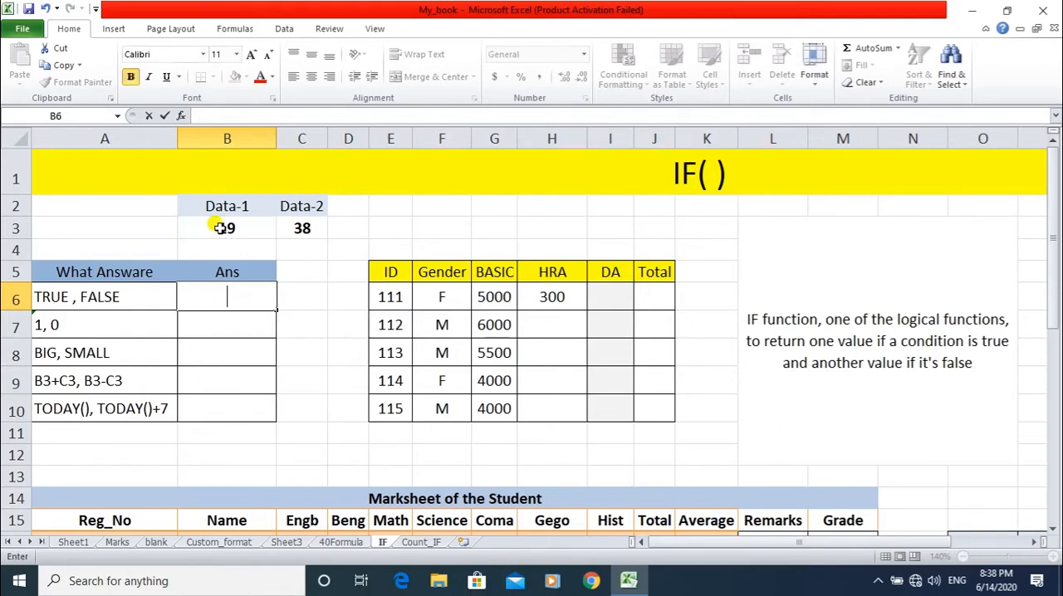
left_click(220, 228)
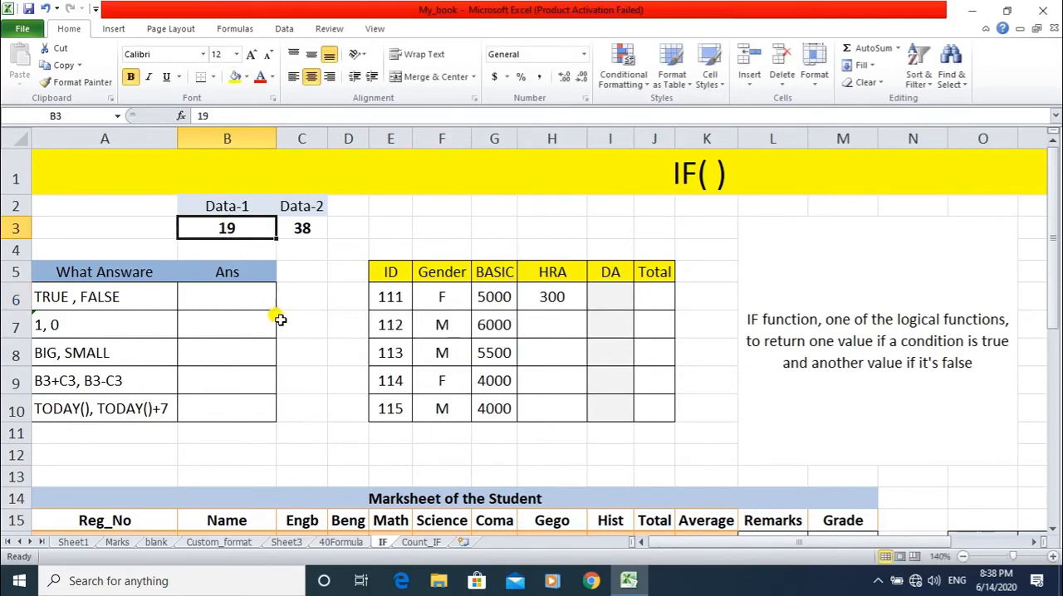
Enter the comparison b3>c2 as plain text in cell B6, without an equals sign.
left_click(214, 292)
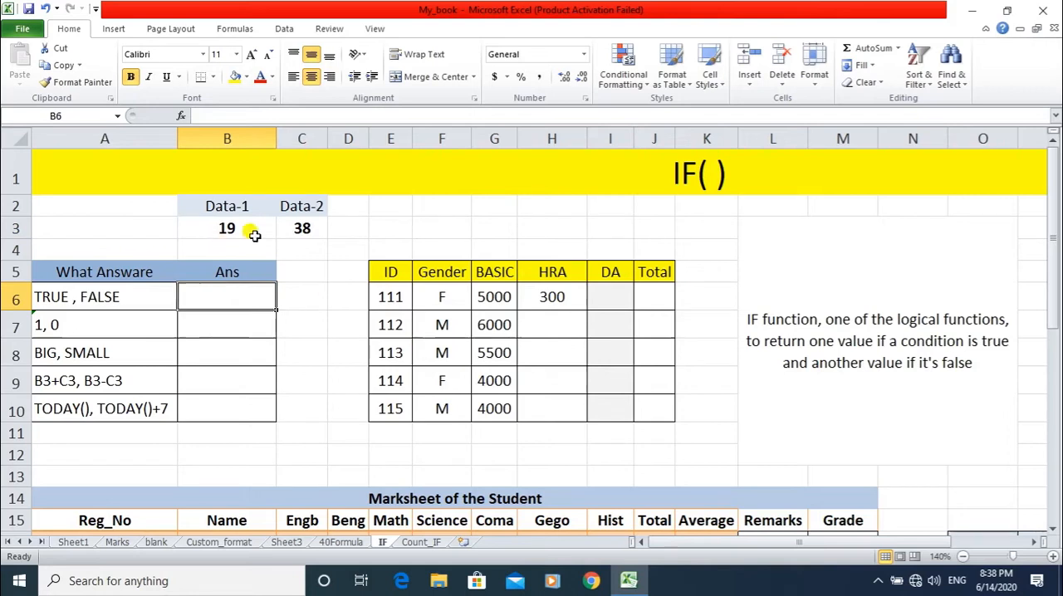
type("b")
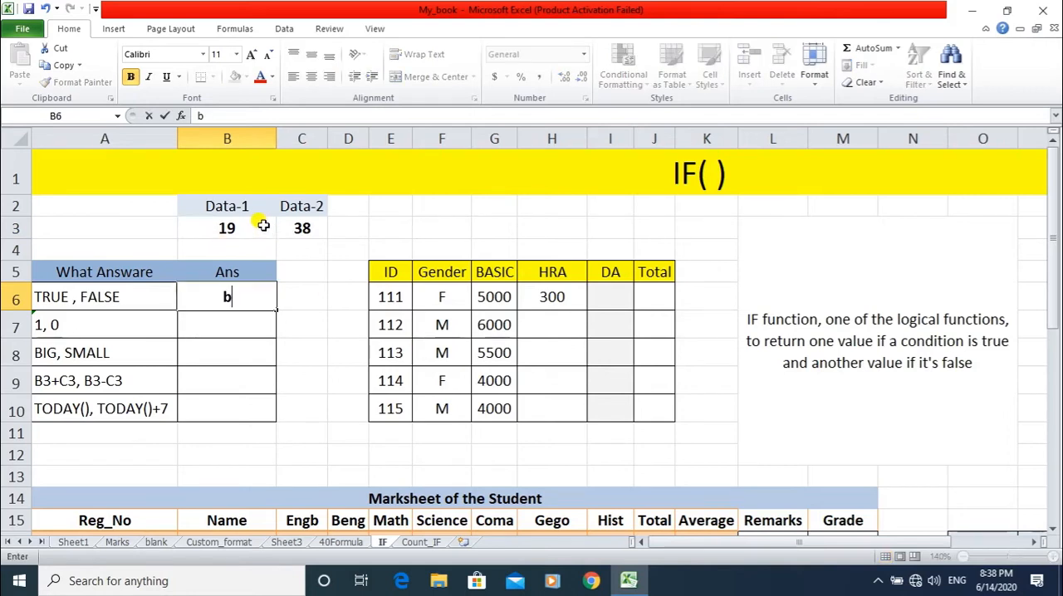
type("3>")
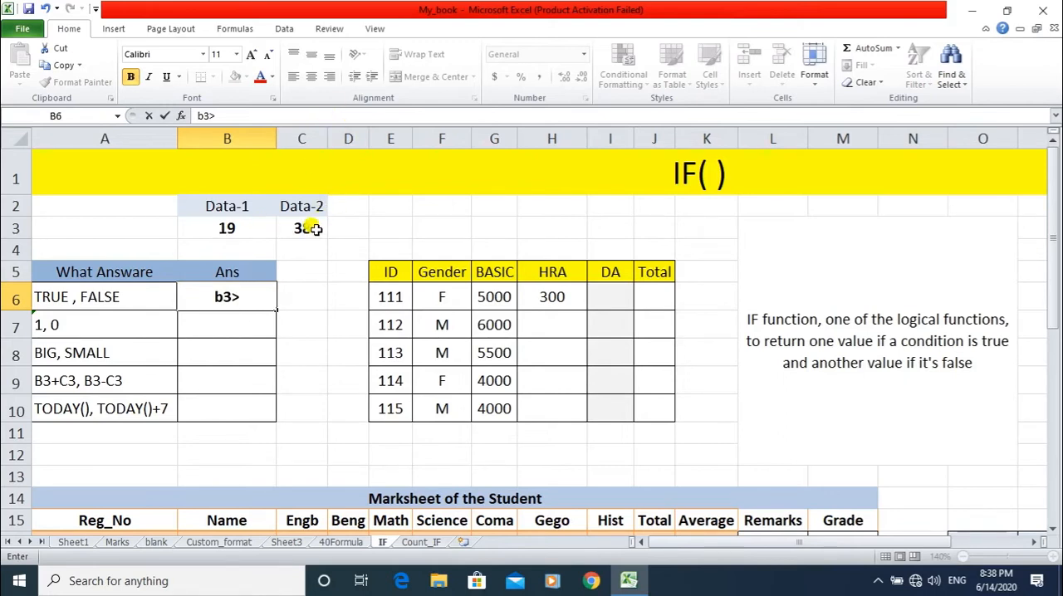
type("c2")
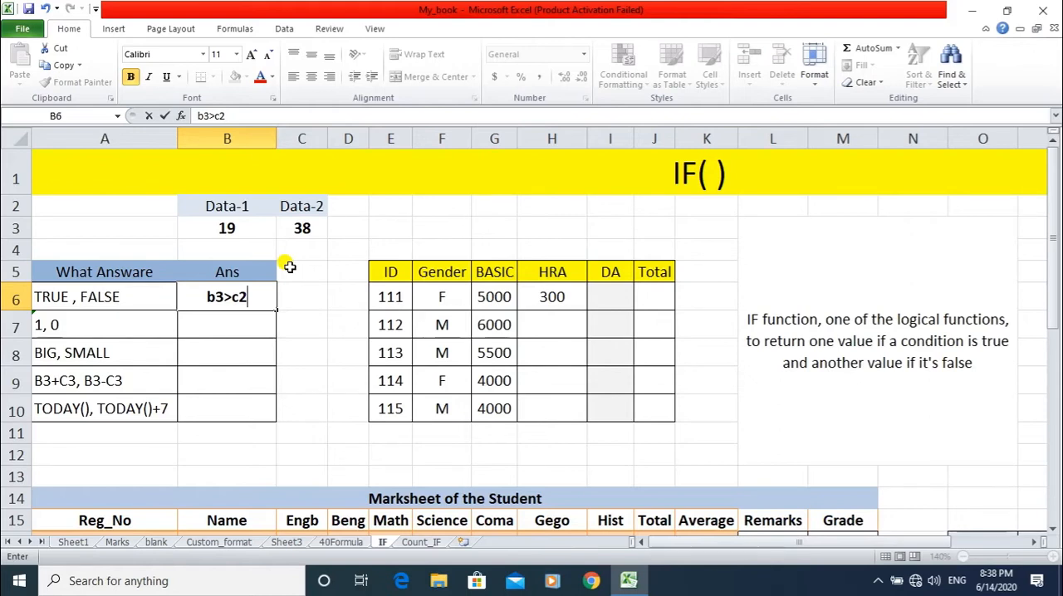
key("Return")
key("Up")
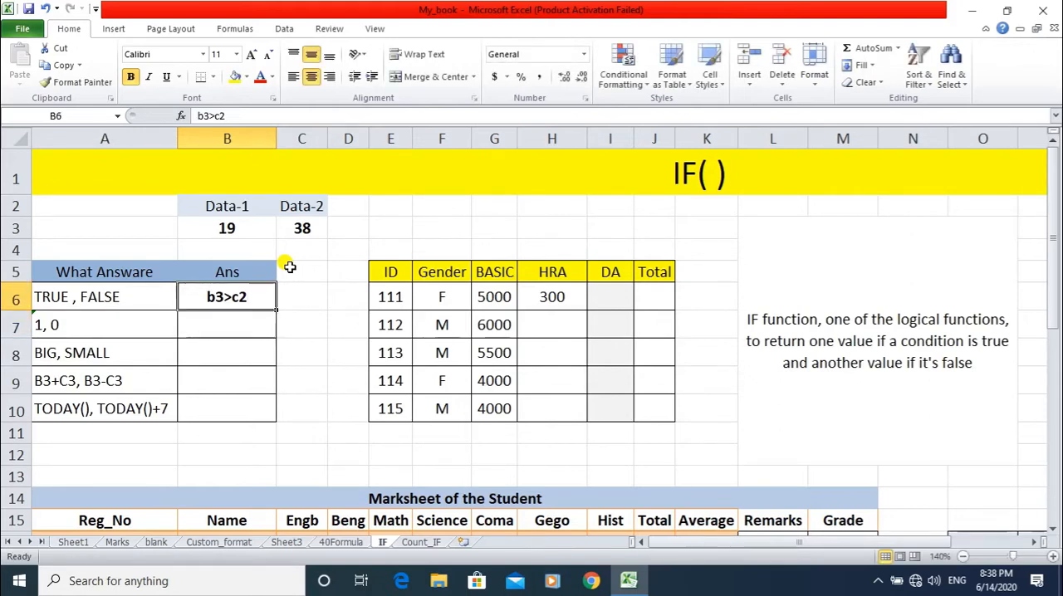
Correct the entry in B6 to the comparison formula =b3>c3.
key("F2")
key("Left")
key("Left")
key("Left")
key("Left")
key("Left")
type("=")
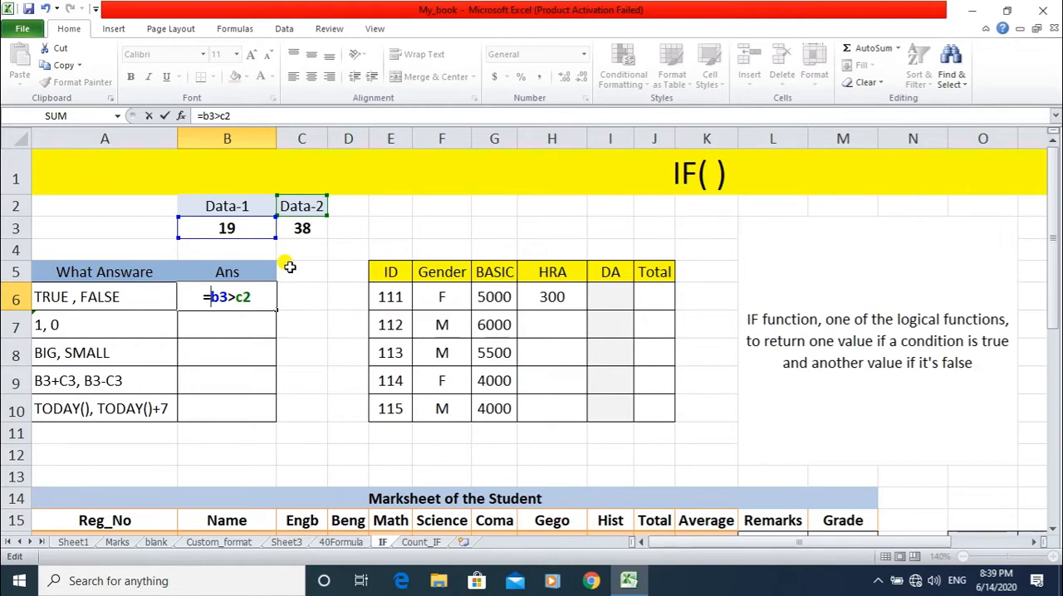
key("Right")
key("Right")
key("Right")
key("Right")
key("Delete")
type("3")
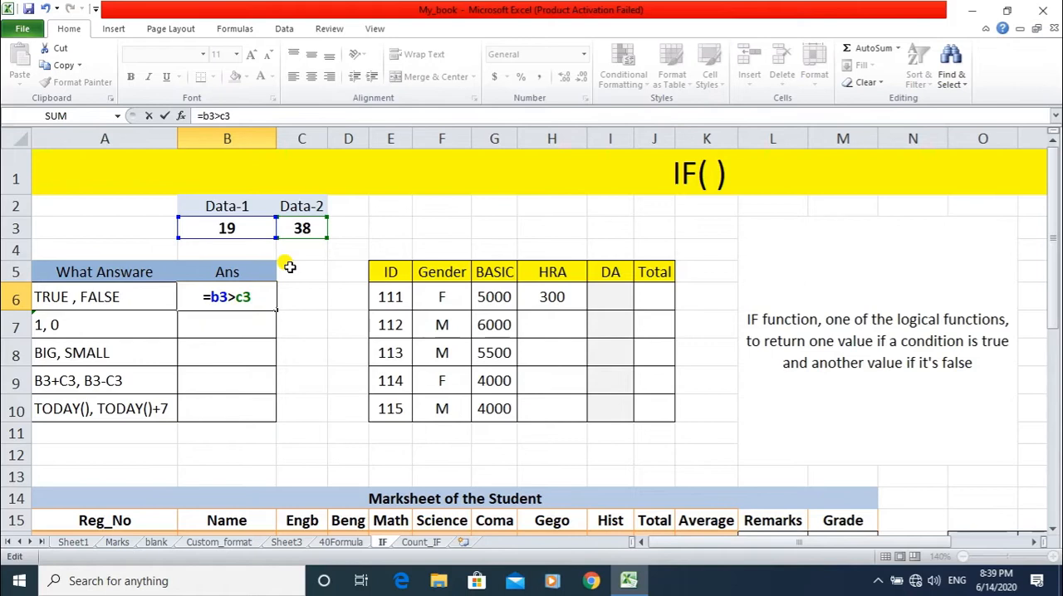
key("Return")
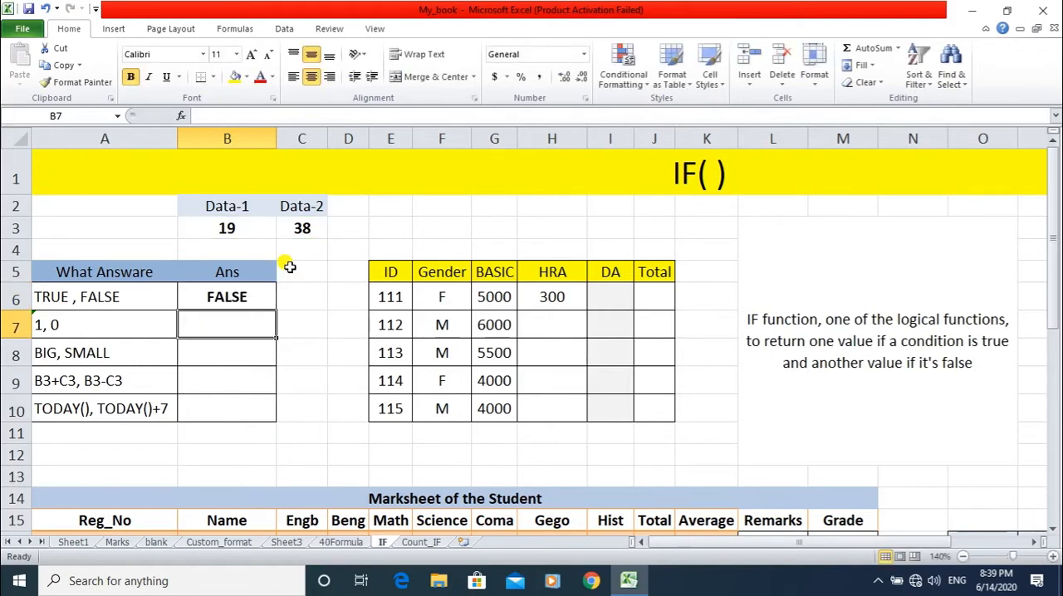
Set the Data-1 value in B3 to 48 and check the TRUE/FALSE answer in B6.
left_click(227, 294)
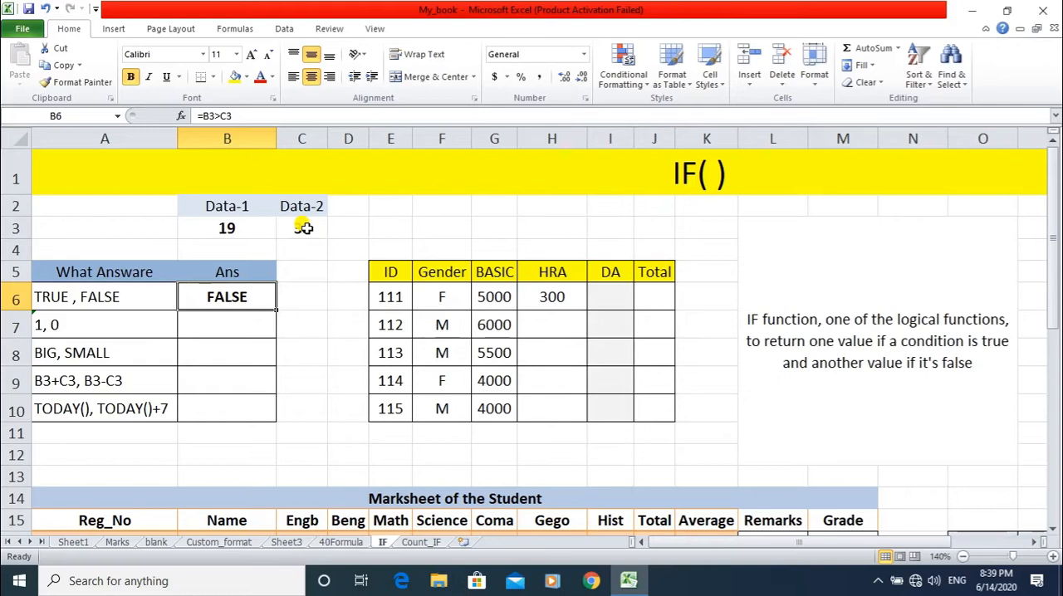
left_click(209, 227)
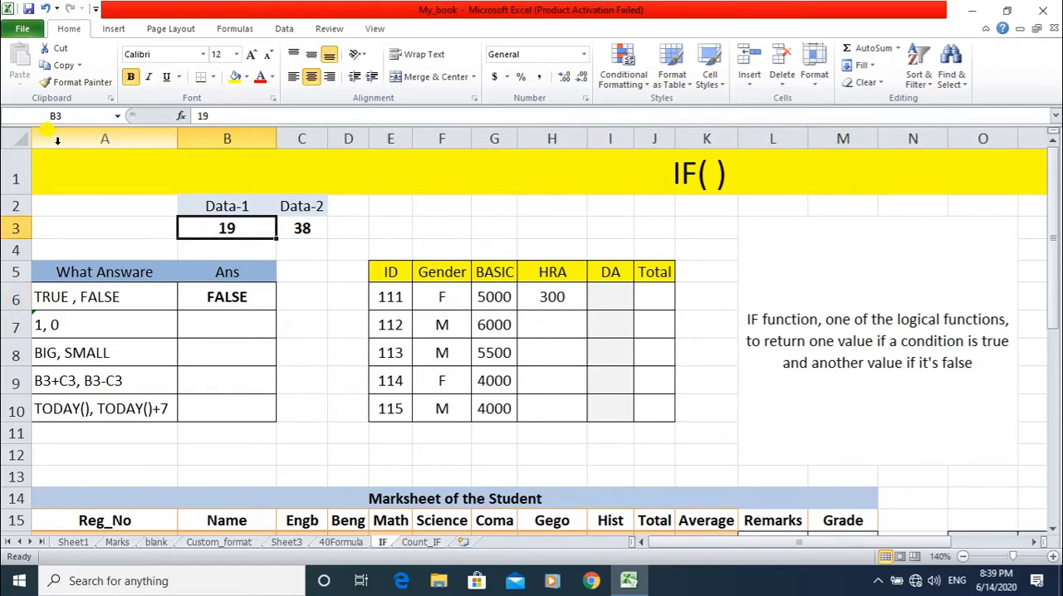
type("48")
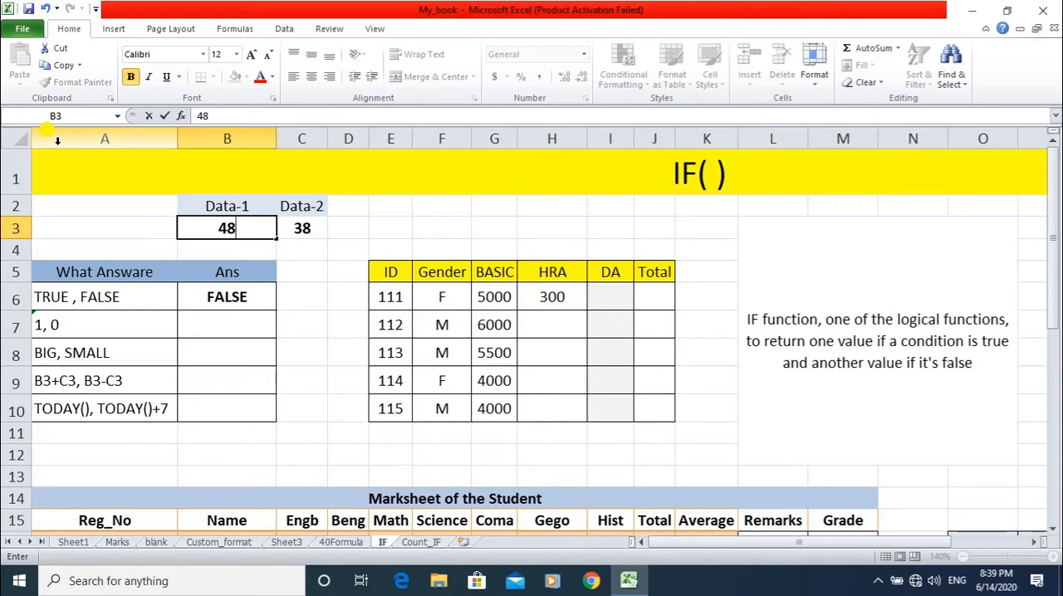
key("Return")
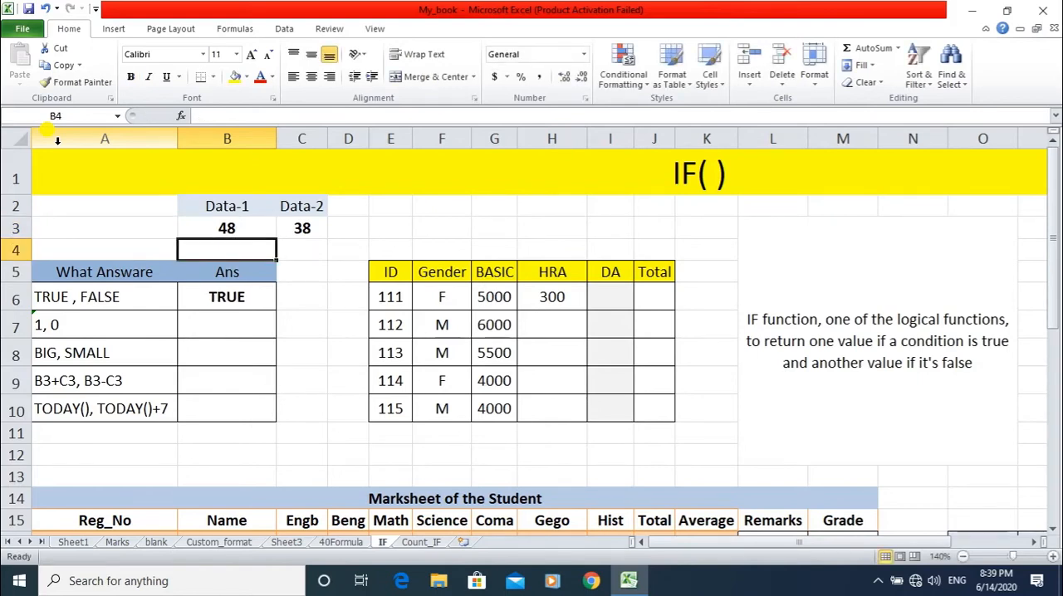
left_click(201, 300)
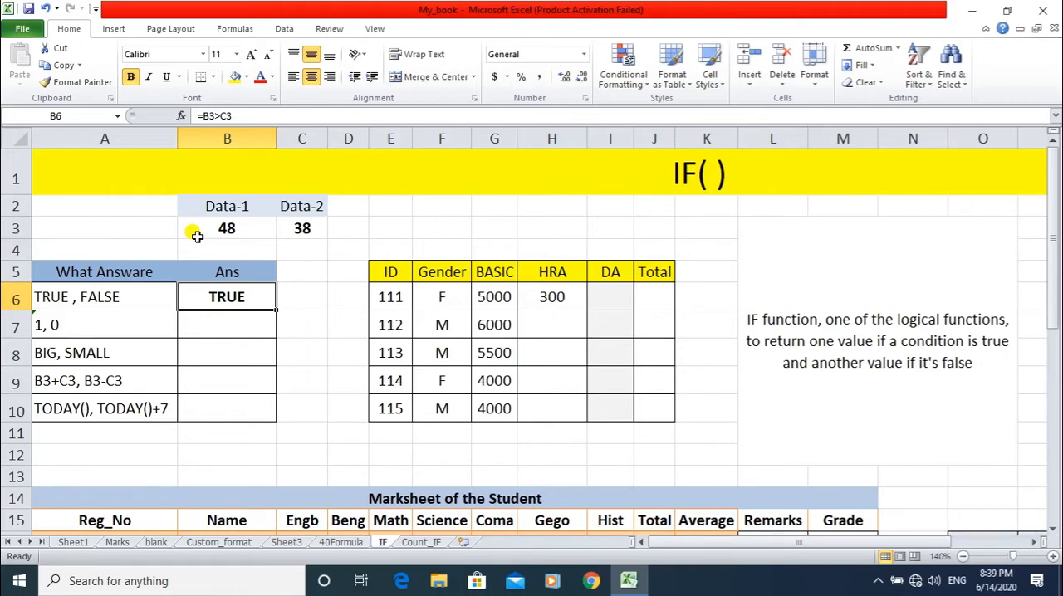
Start an IF formula in B7 for the "1, 0" row and collapse the ribbon to show more of the sheet.
left_click(158, 325)
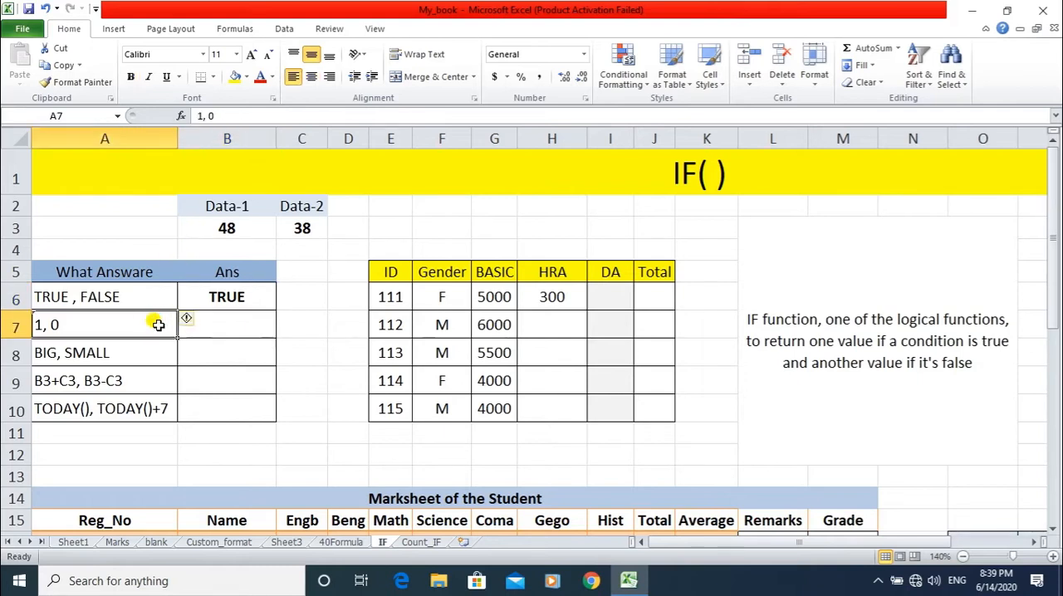
left_click(229, 324)
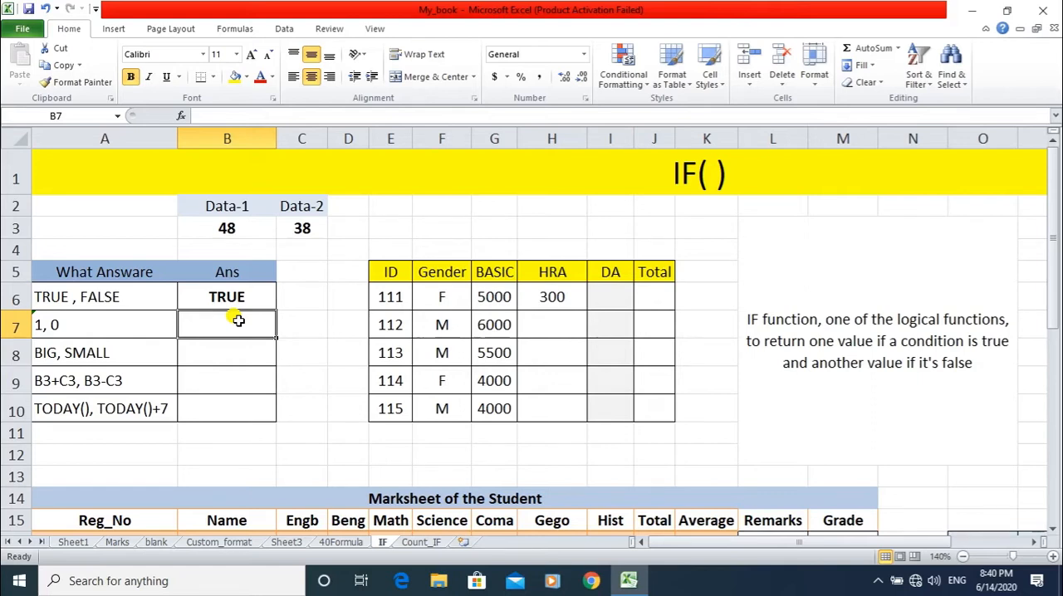
type("=")
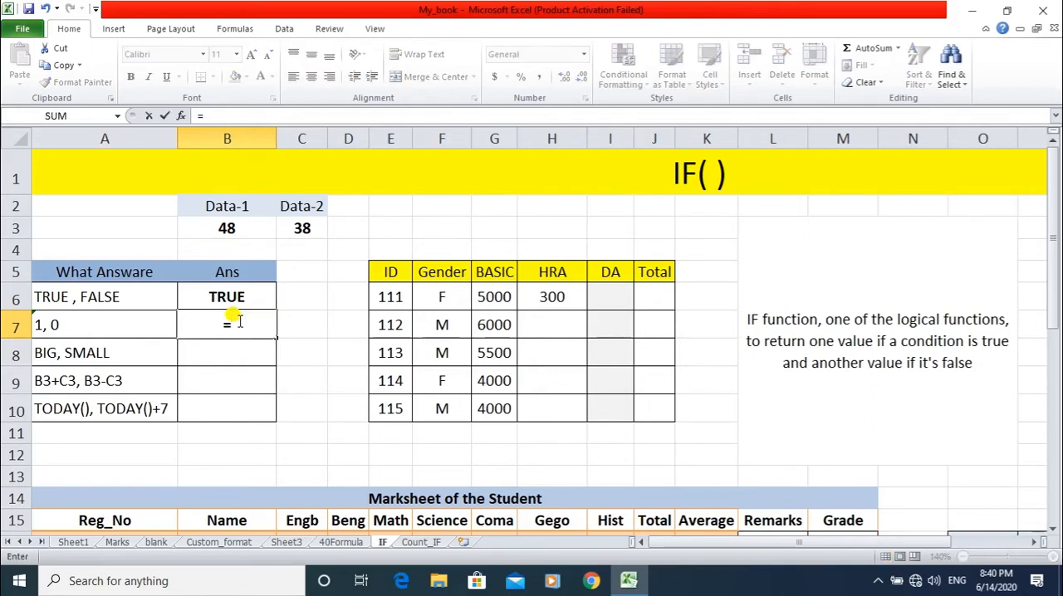
type("IF")
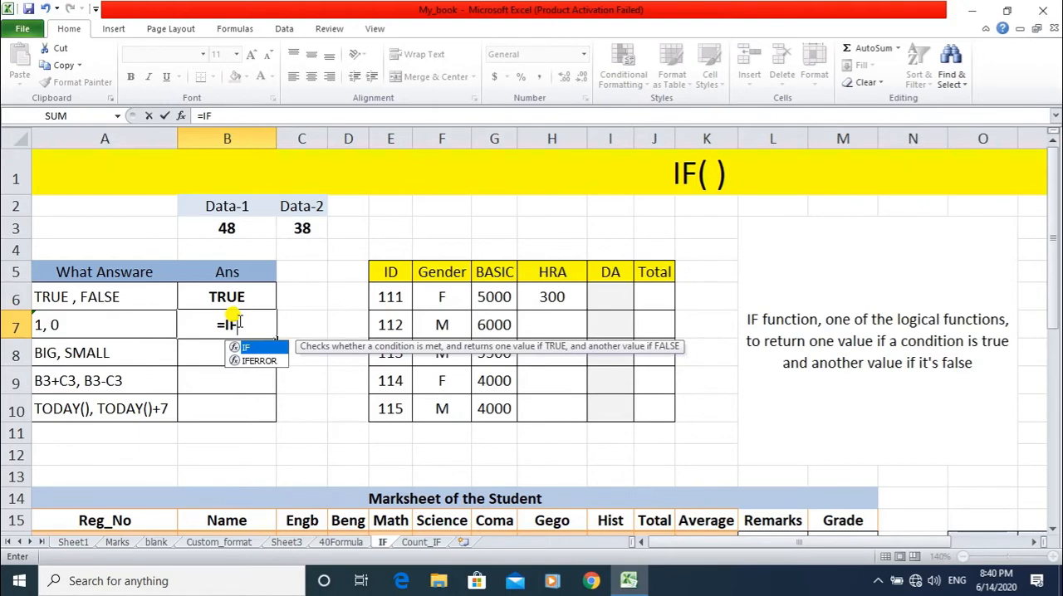
type("(")
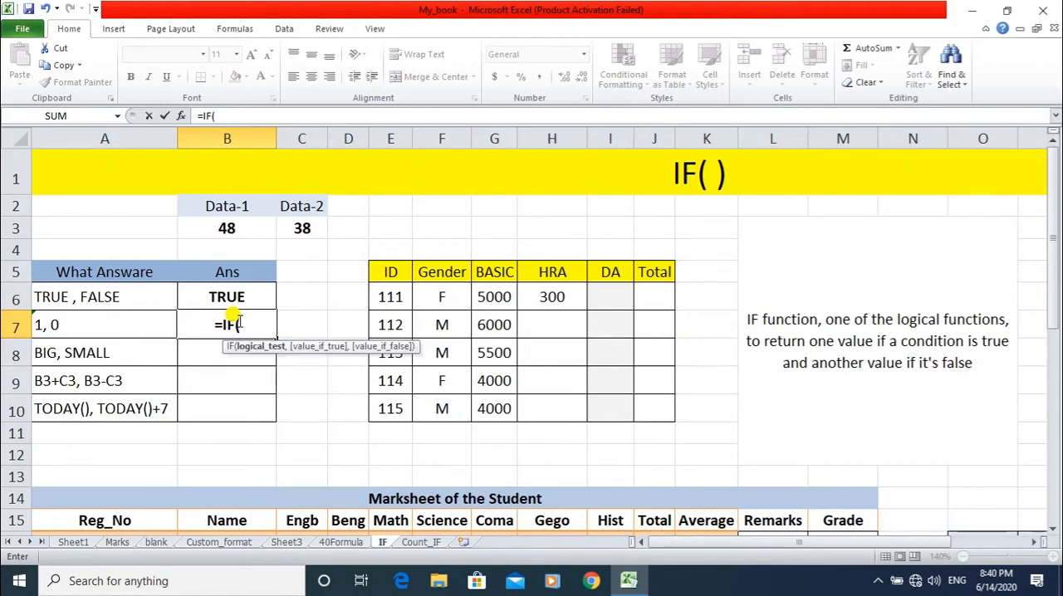
key("ctrl+F1")
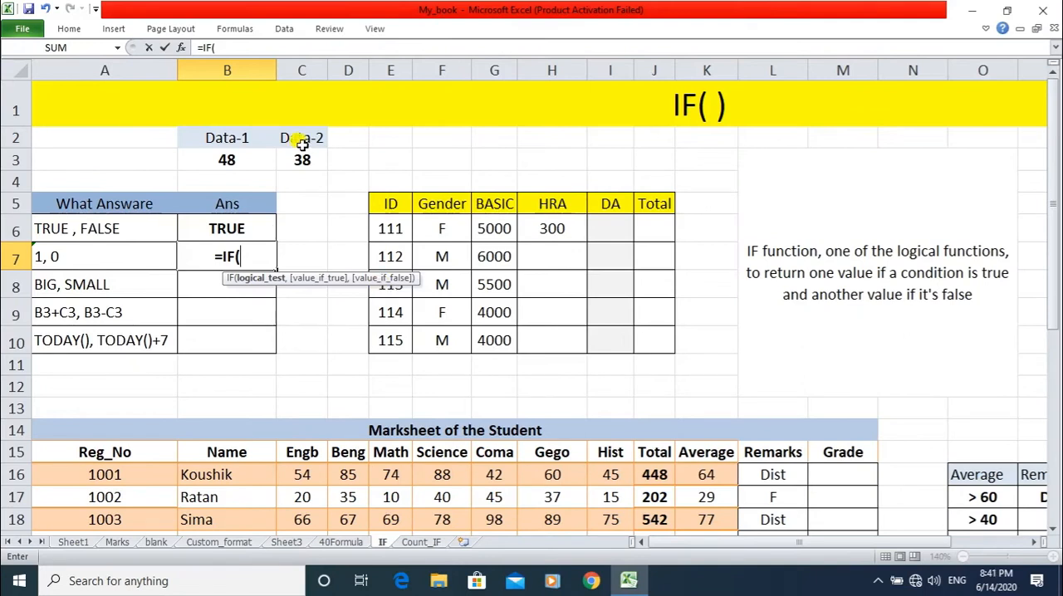
Complete the IF formula in B7 as =IF(B3>C3,1,0).
left_click(231, 159)
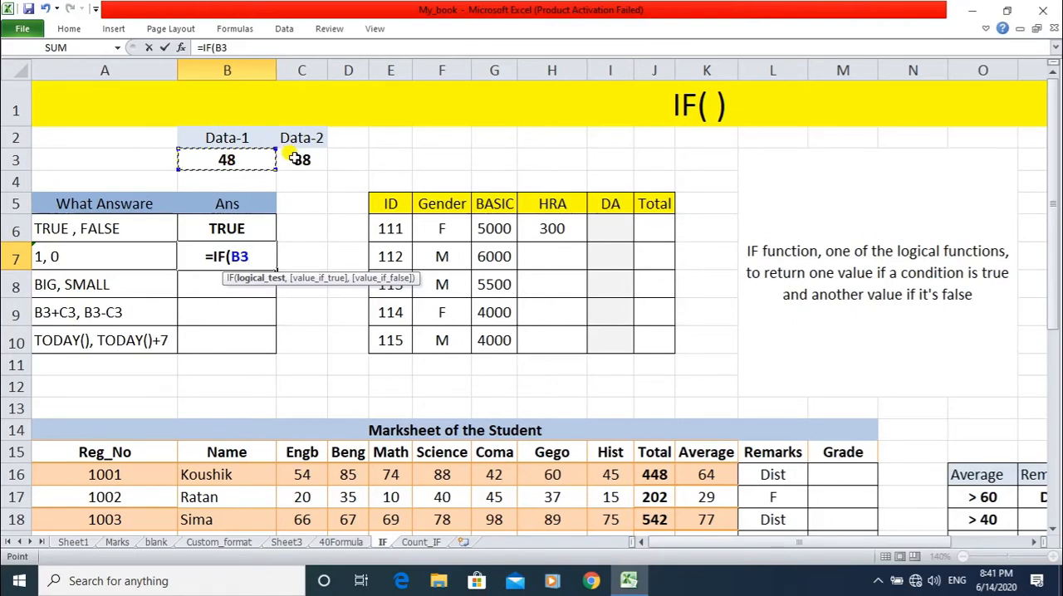
type(">C")
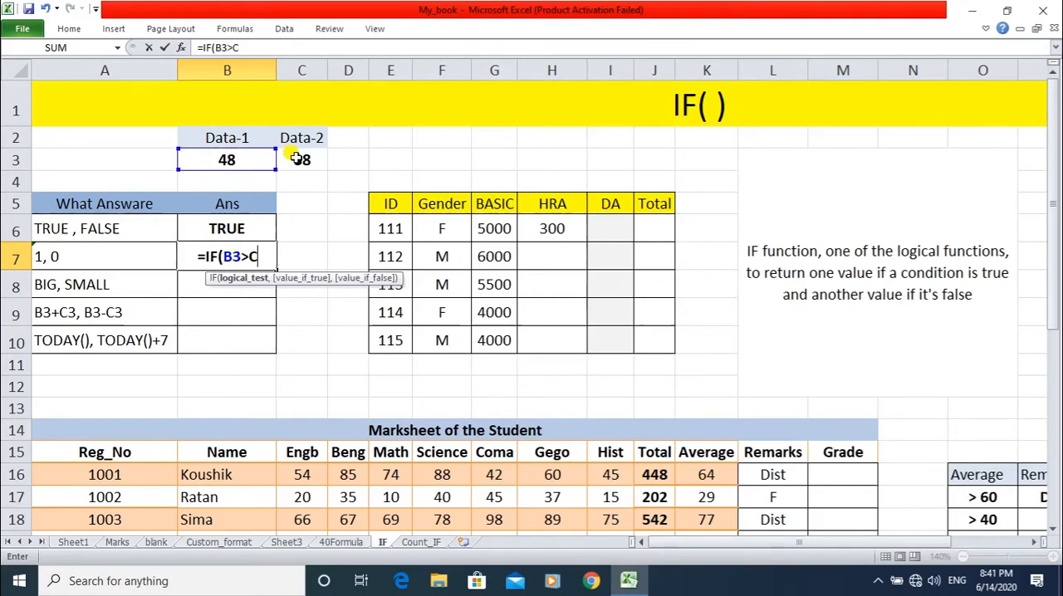
type("3")
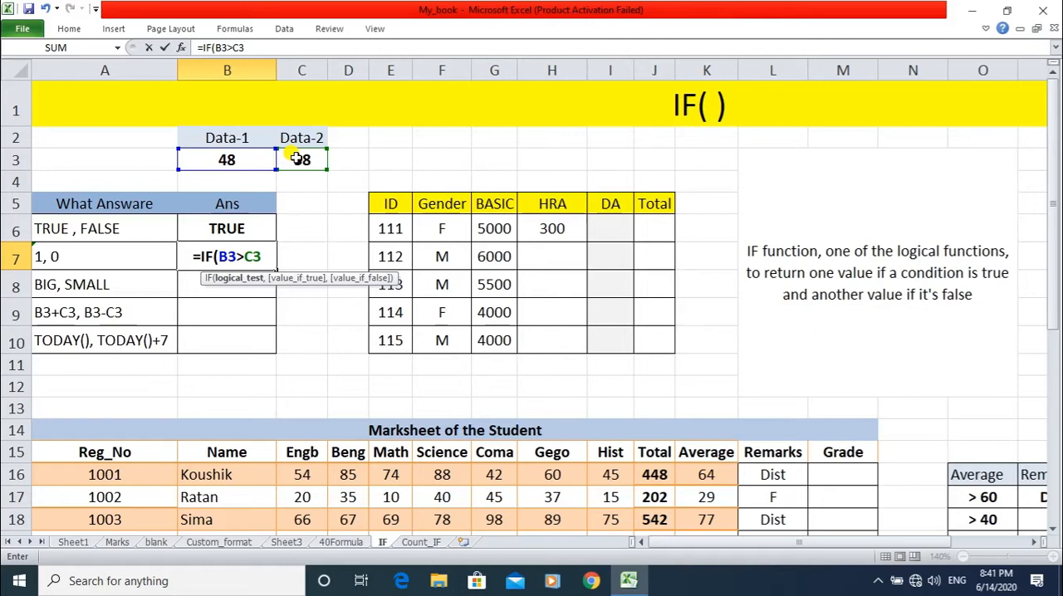
type(",")
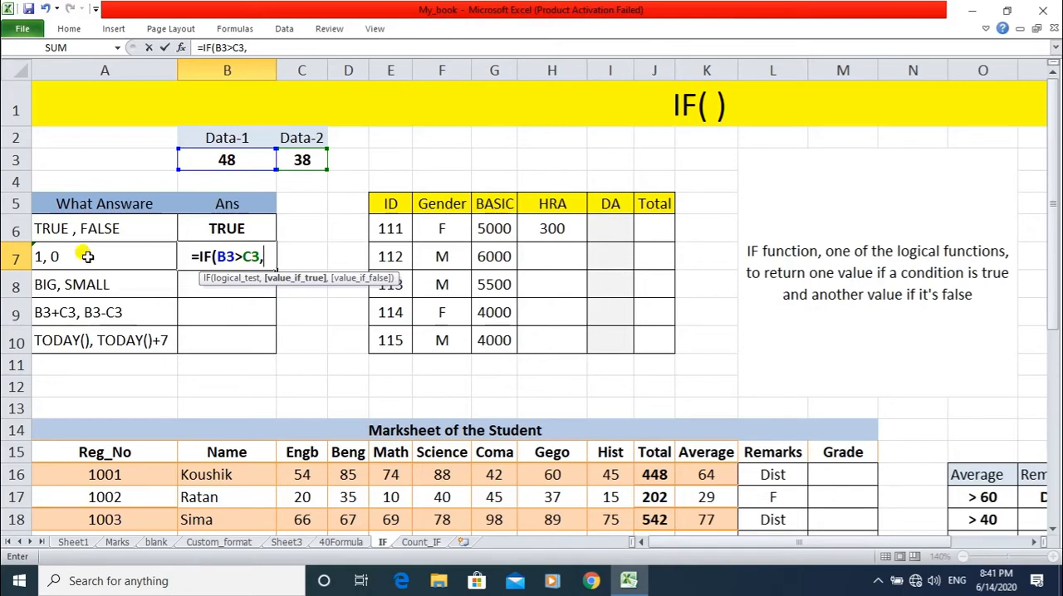
type("1")
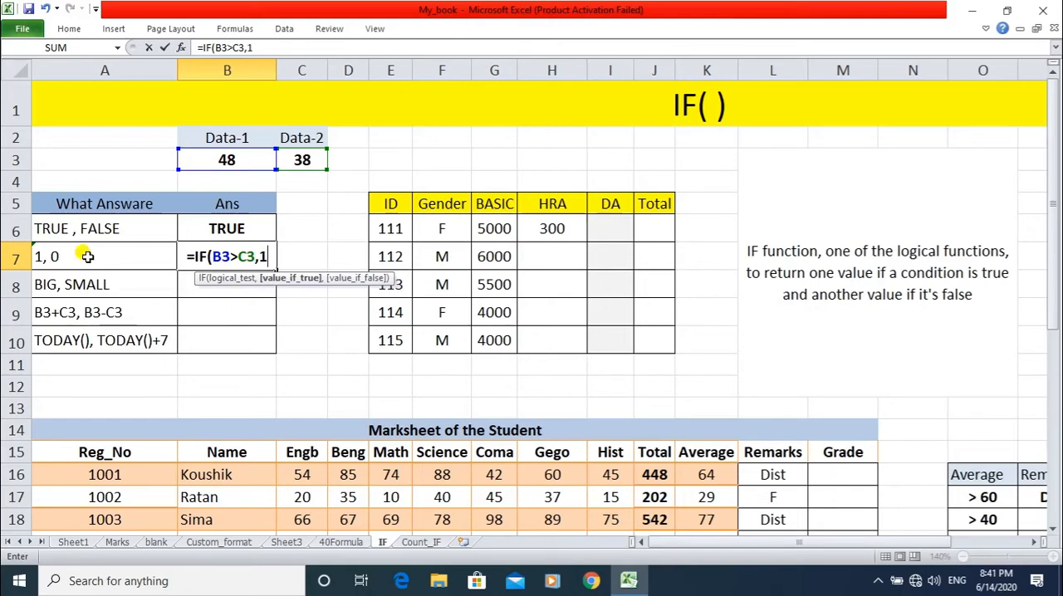
type(",")
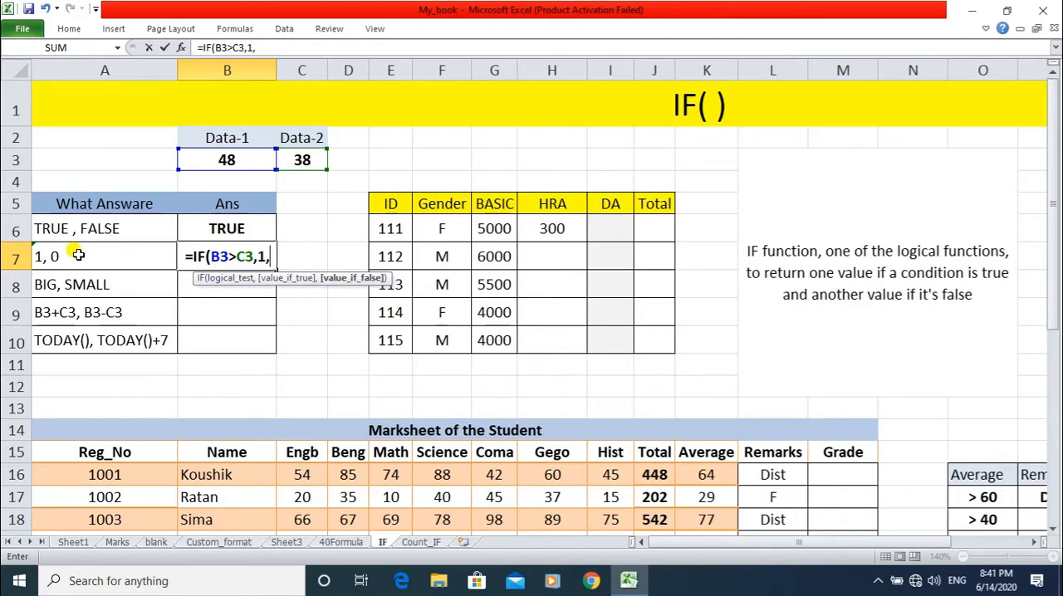
type("0")
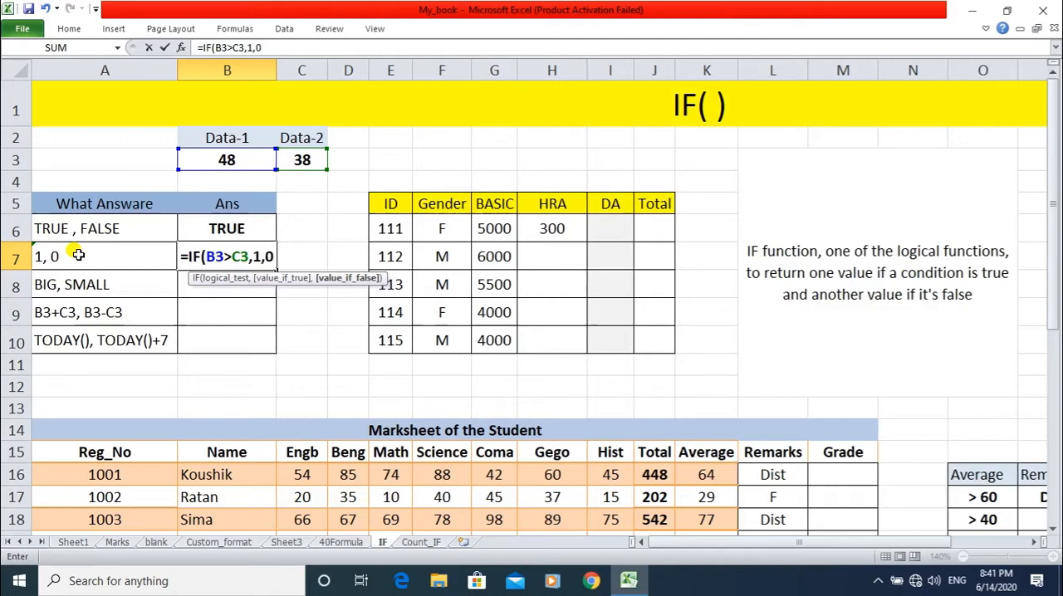
type(")")
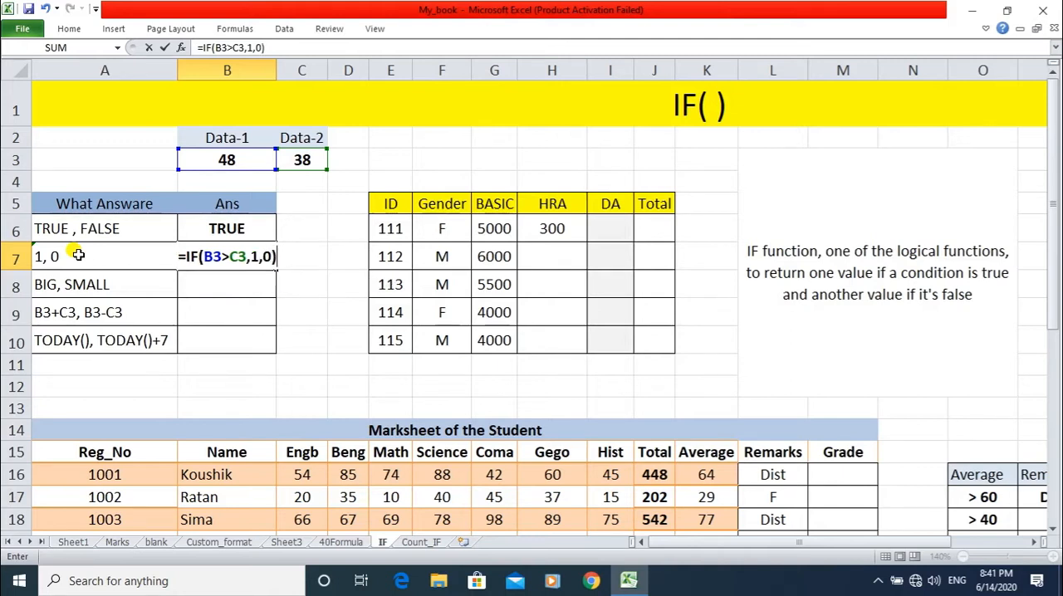
key("Return")
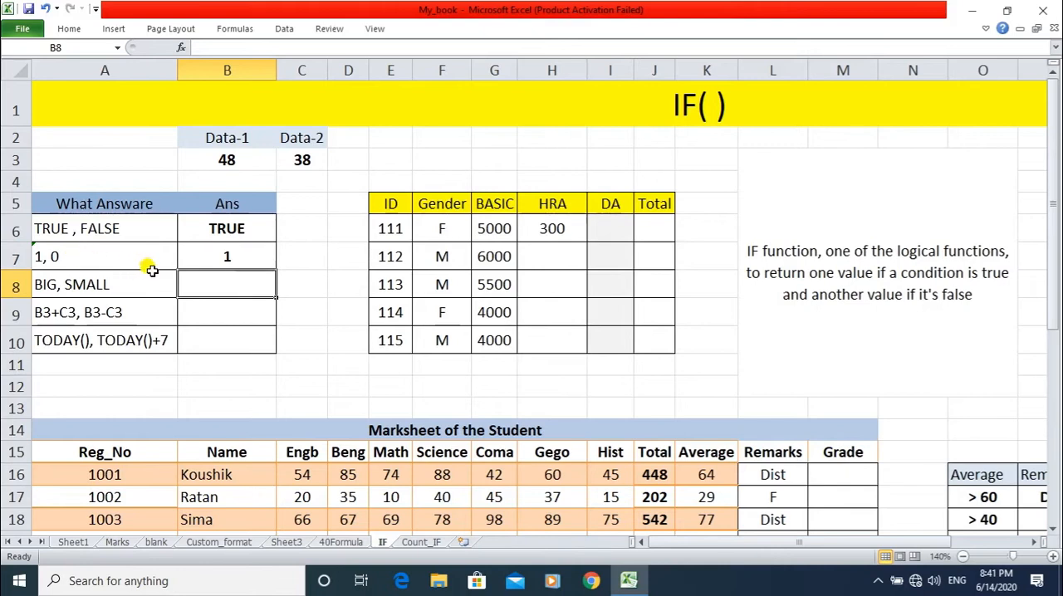
Set the Data-1 value in B3 to 12 and check the IF answer in B7.
left_click(198, 260)
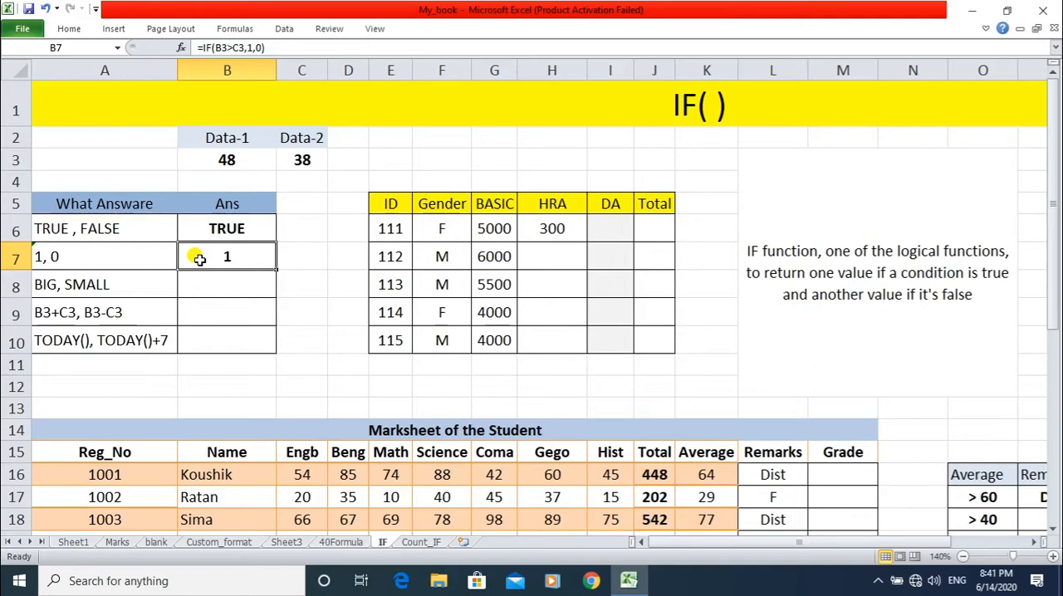
left_click(203, 158)
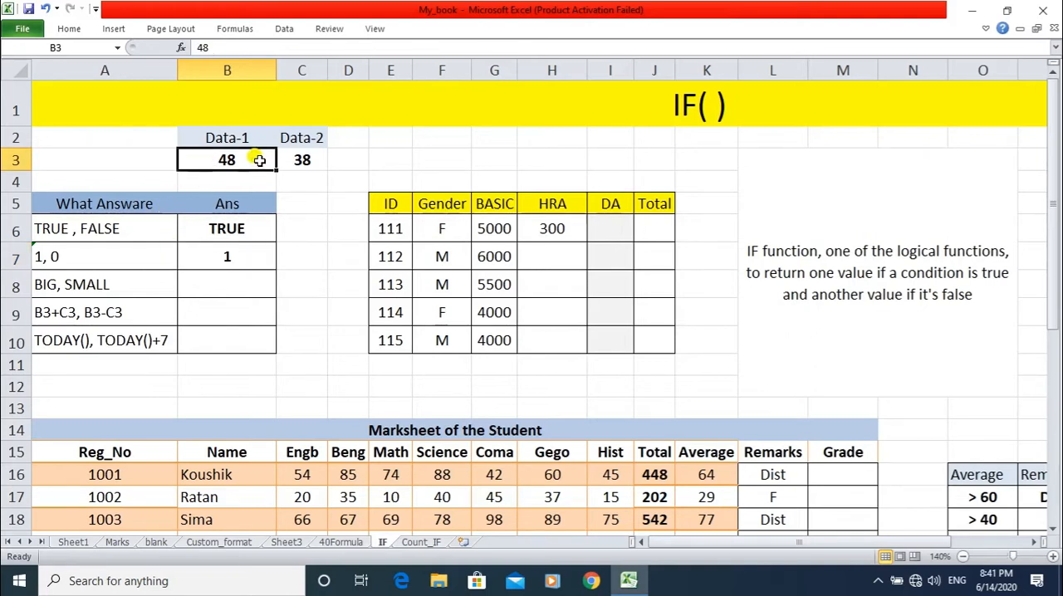
left_click(322, 159)
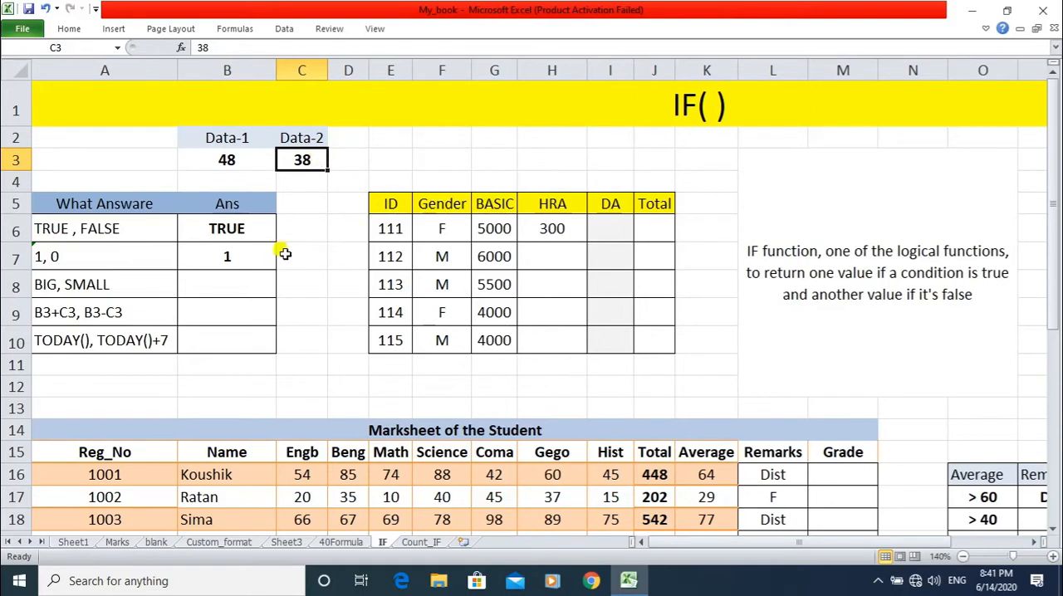
left_click(240, 257)
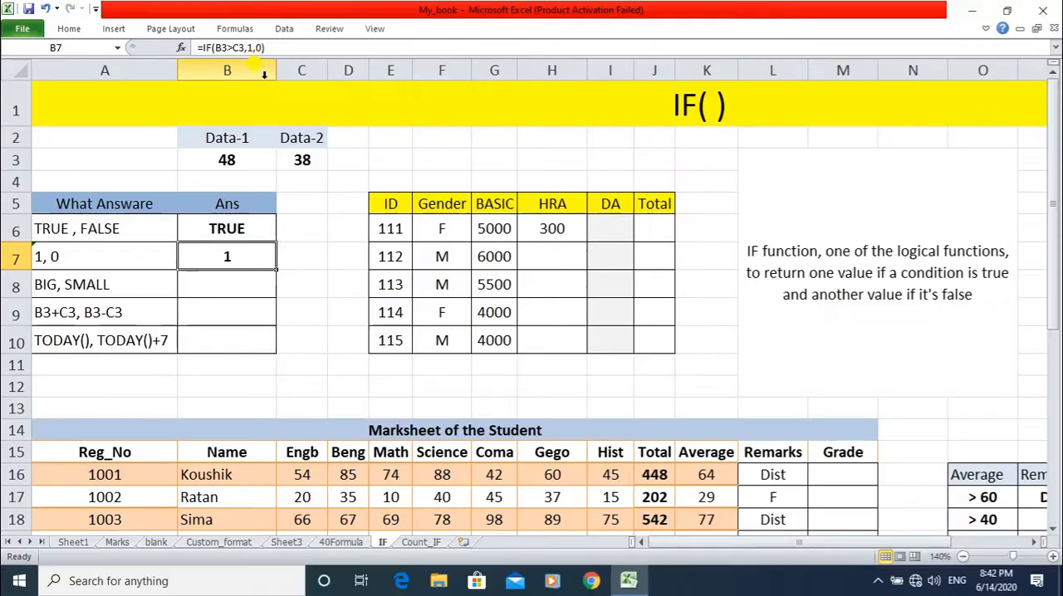
left_click(218, 160)
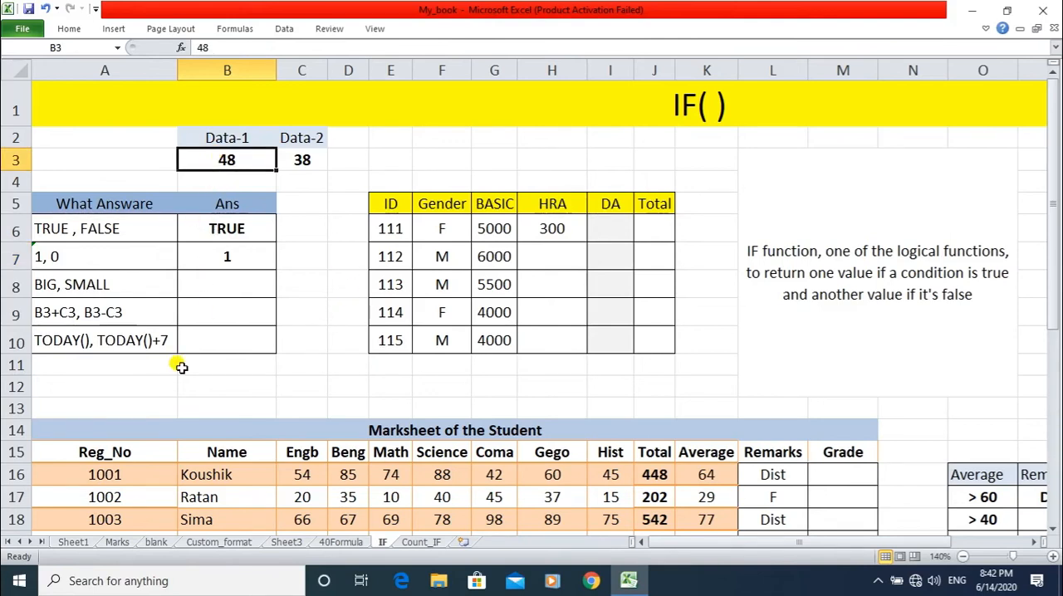
type("12")
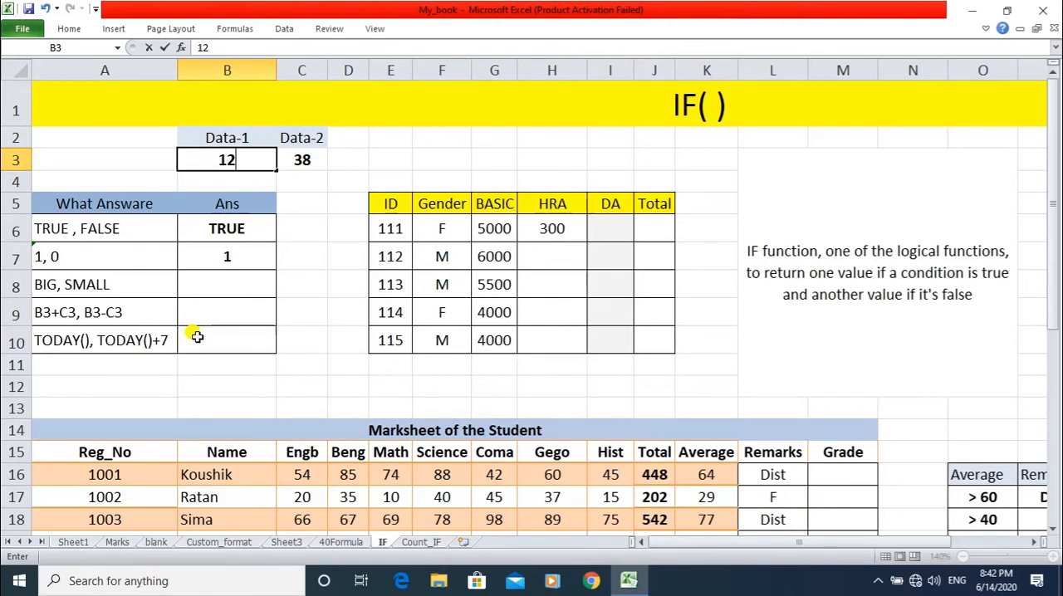
key("Return")
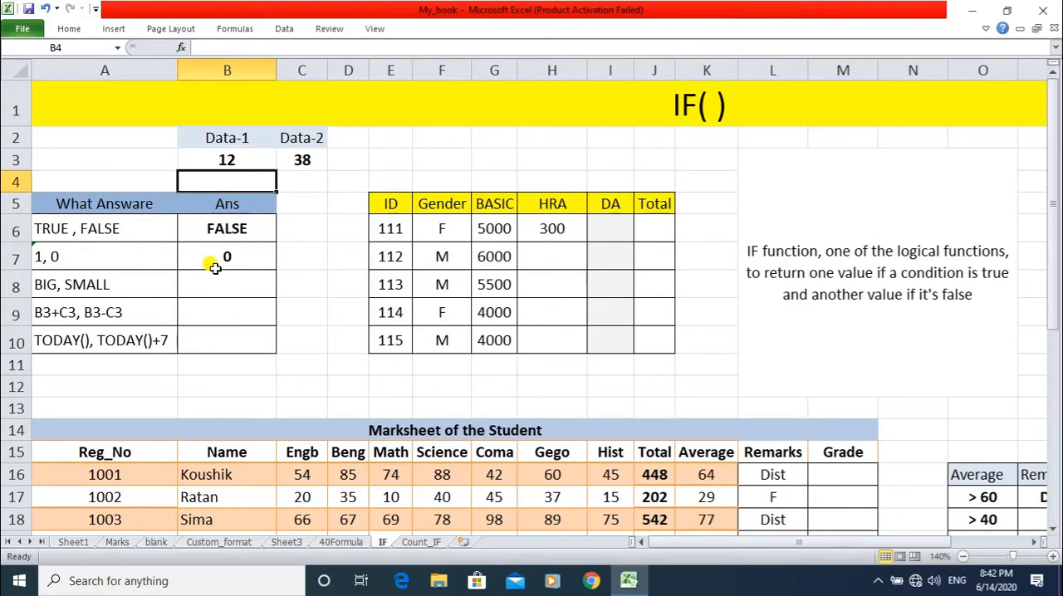
left_click(209, 248)
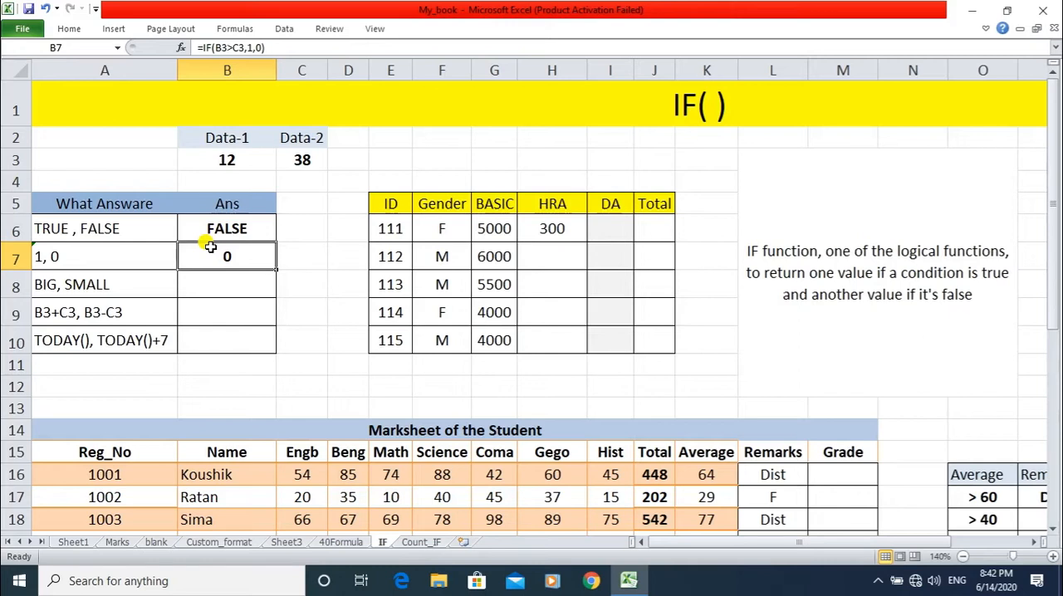
Start an IF formula in B8 for the "BIG, SMALL" row, with B3 as the first reference of its logical test.
left_click(191, 284)
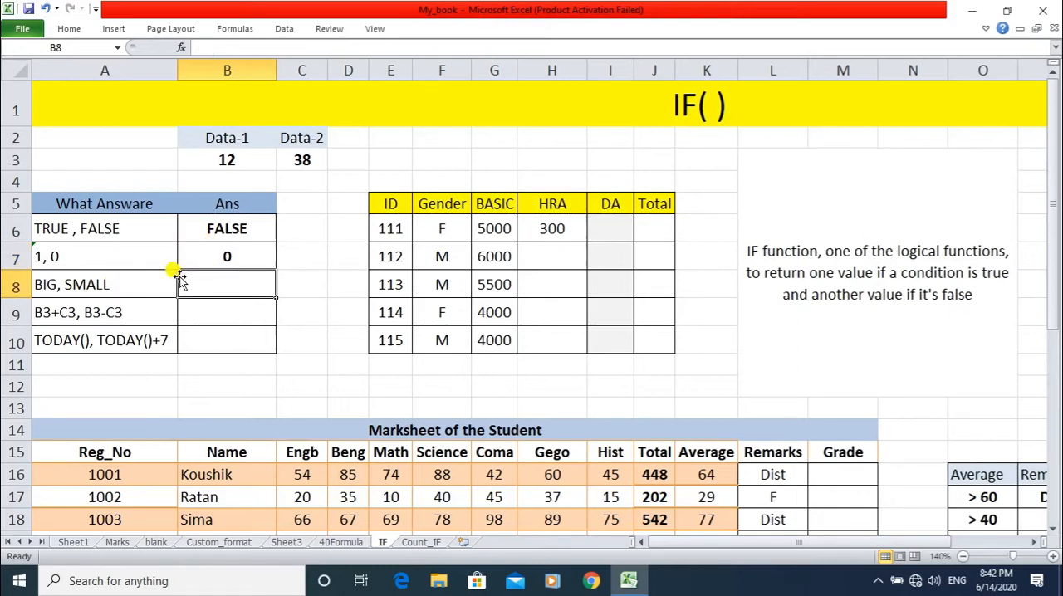
left_click(206, 160)
left_click(294, 156)
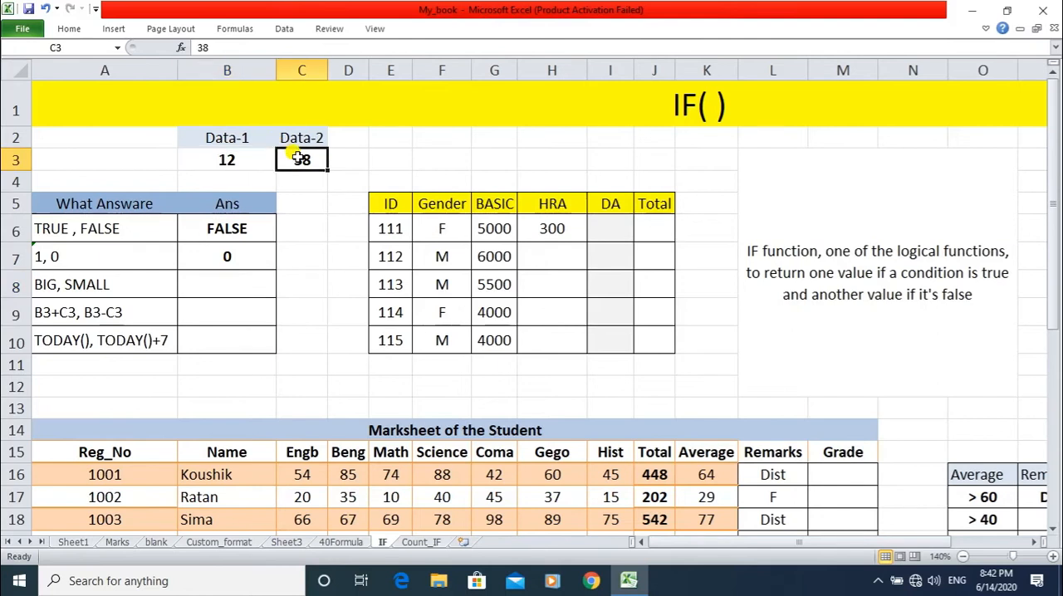
left_click(219, 162)
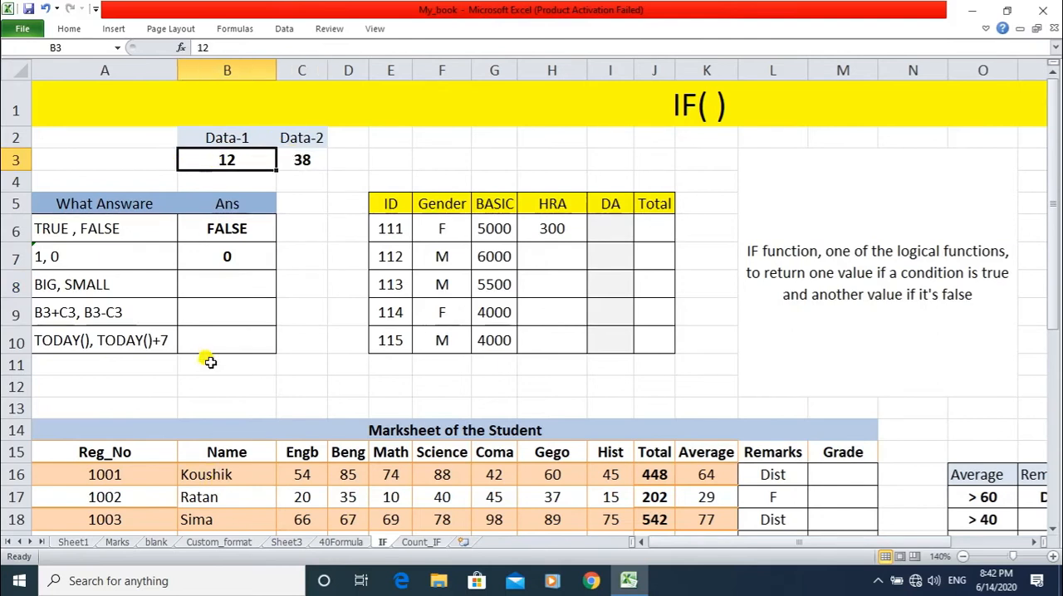
left_click(211, 283)
type("=")
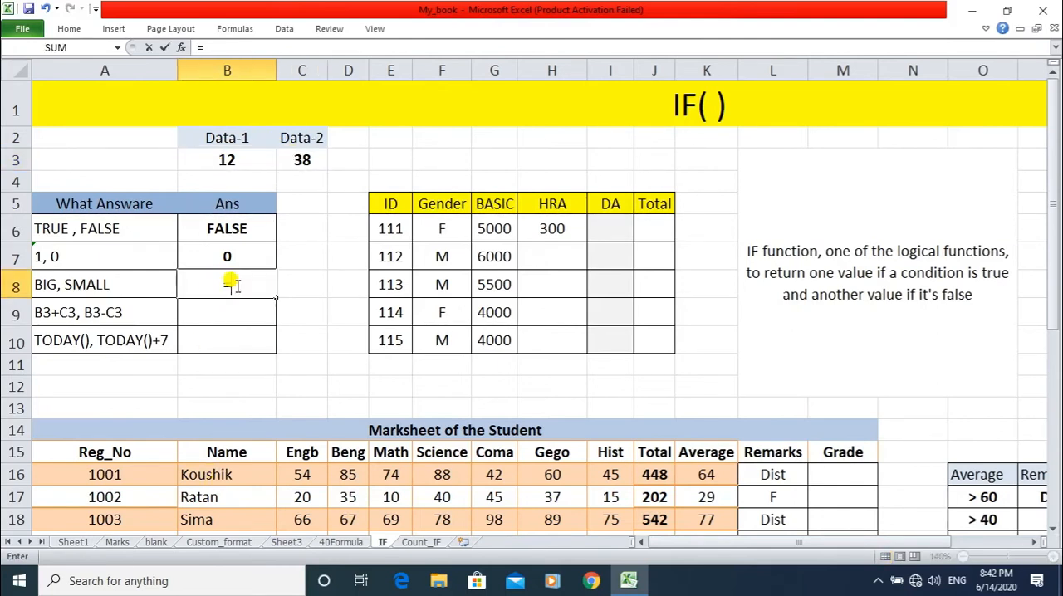
type("IF(")
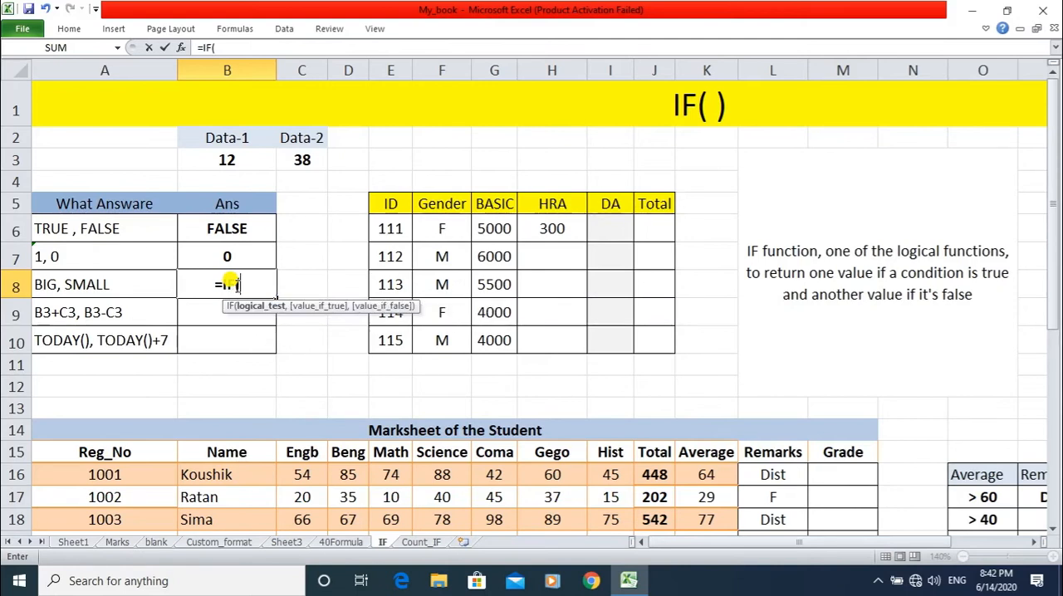
left_click(232, 159)
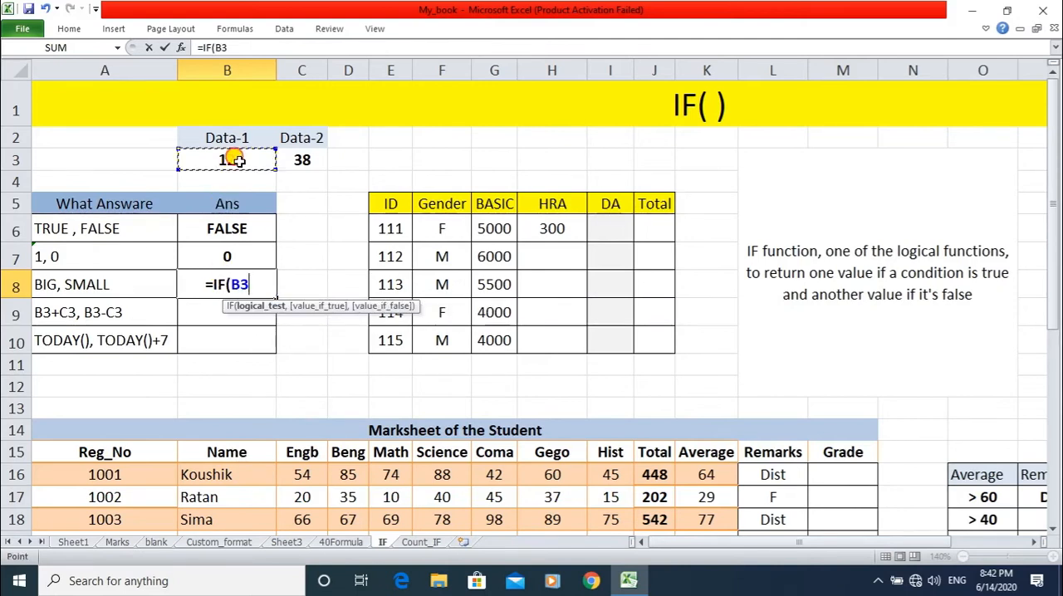
type("<")
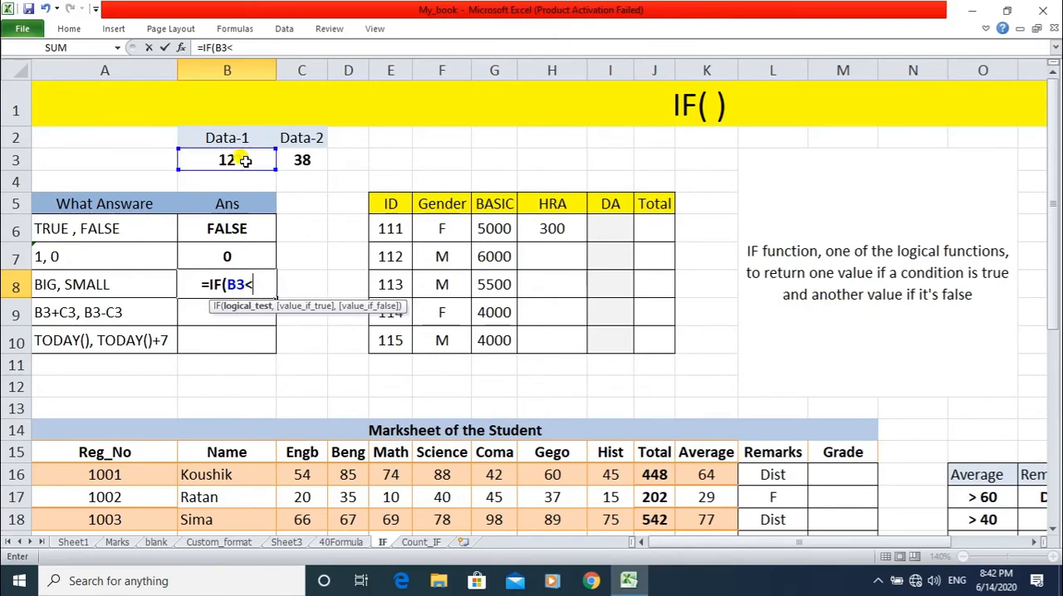
left_click(294, 162)
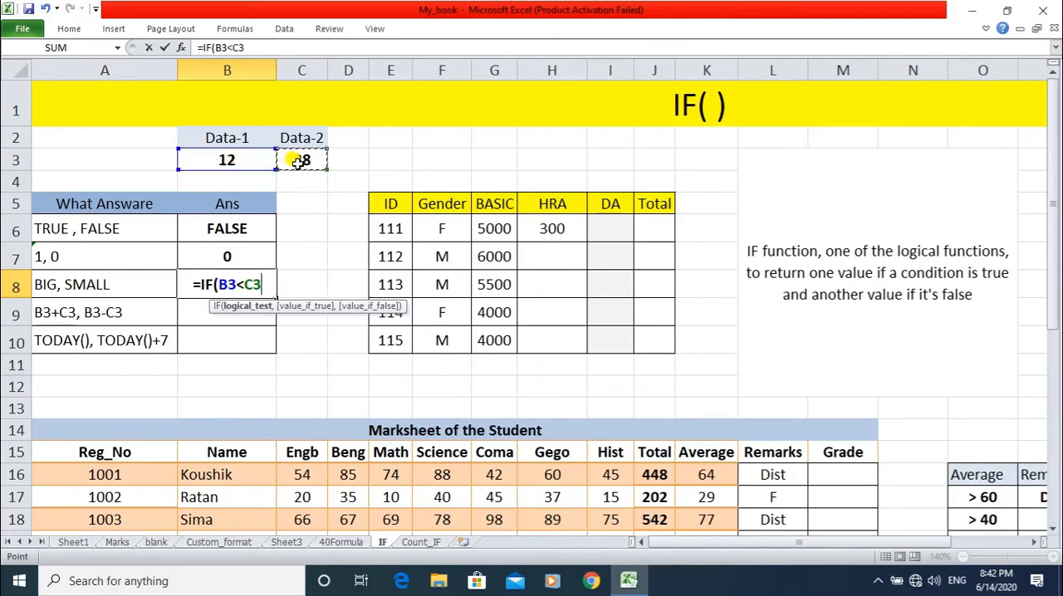
key("BackSpace")
key("BackSpace")
key("BackSpace")
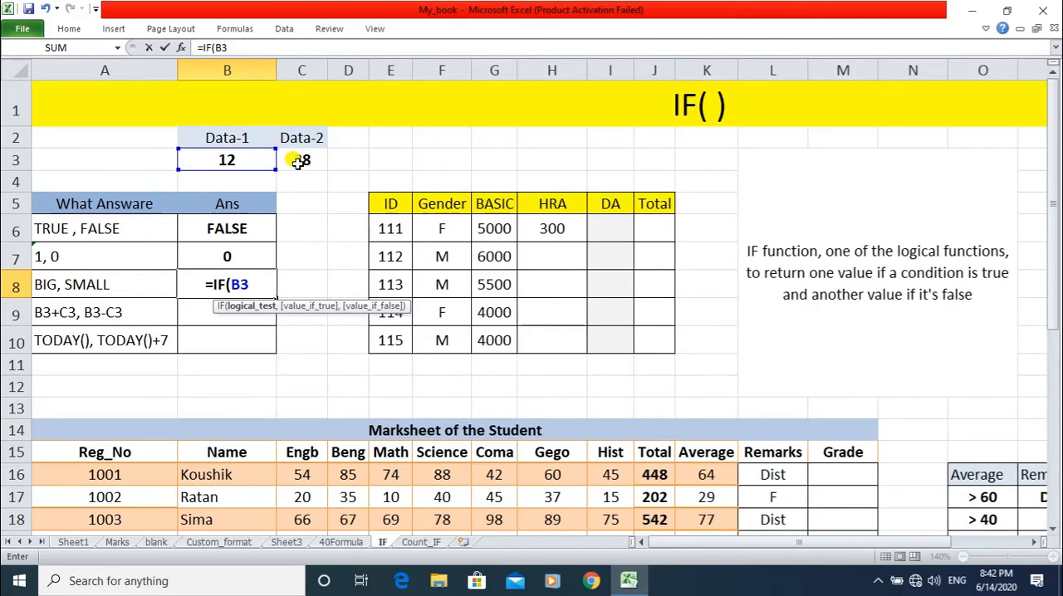
Complete the B8 formula as =IF(B3>C3,"BIG","SMALL") and check its answer.
type(">")
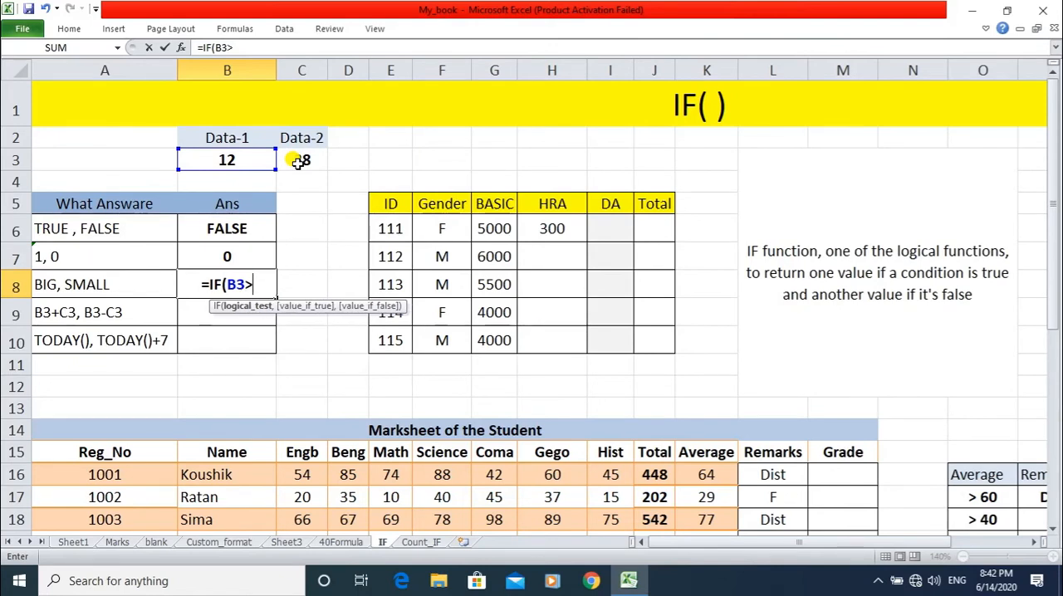
type("C3")
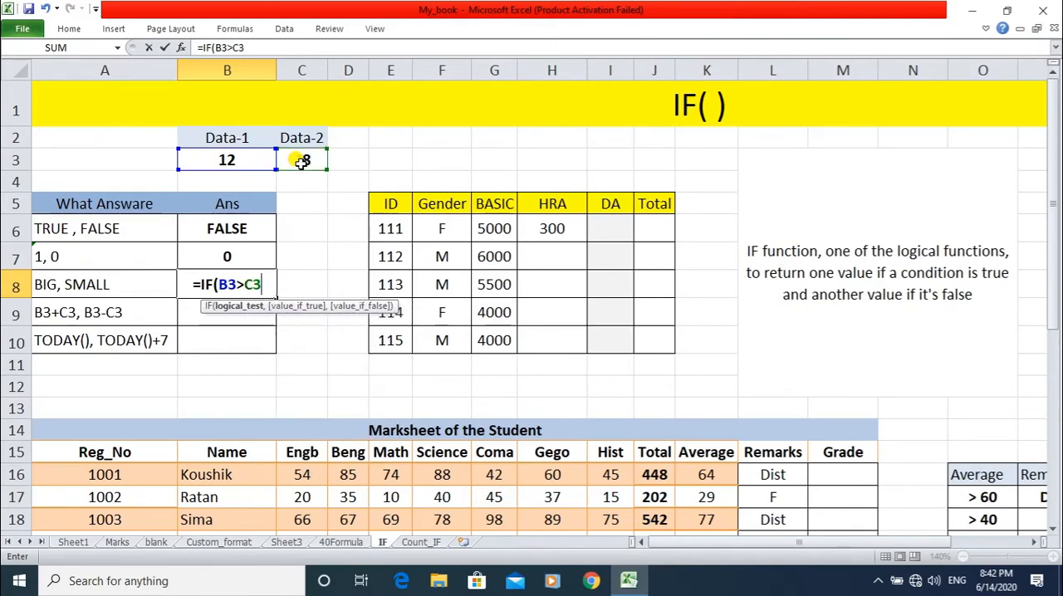
type(",")
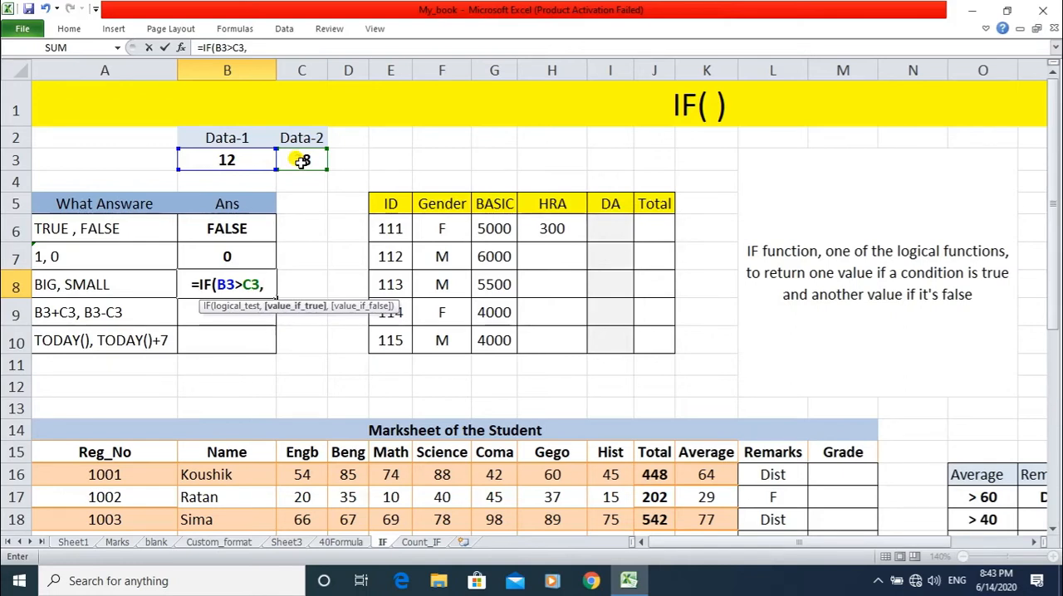
type("\"BIG\"")
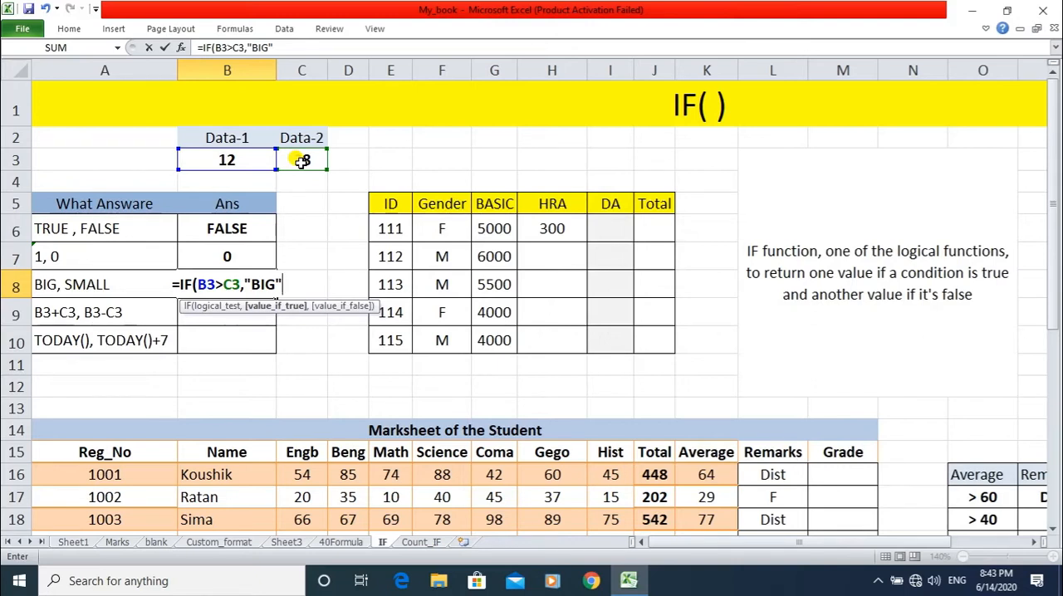
type(",")
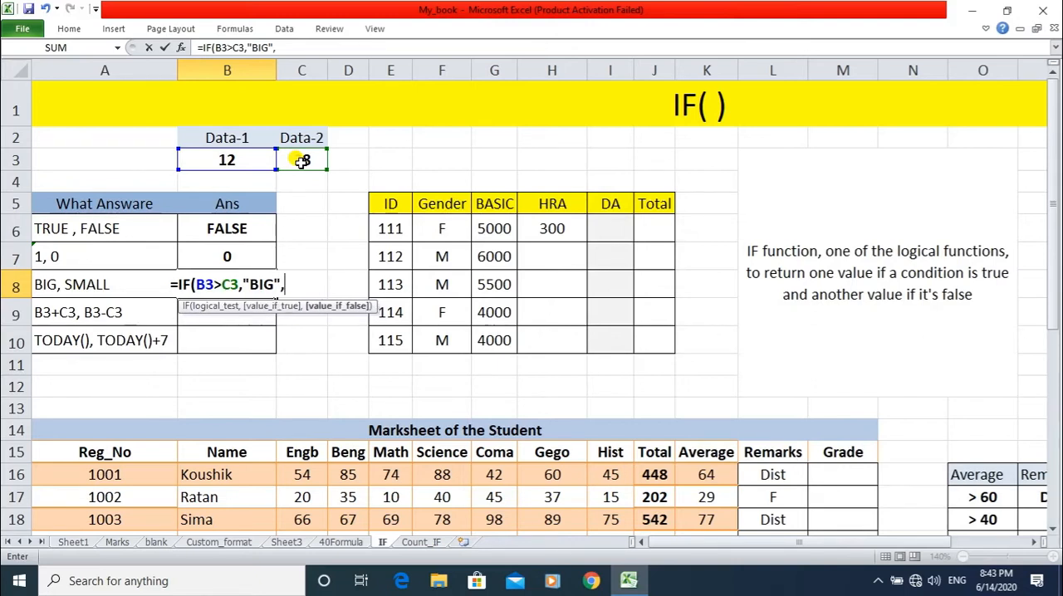
type("\"")
type("S")
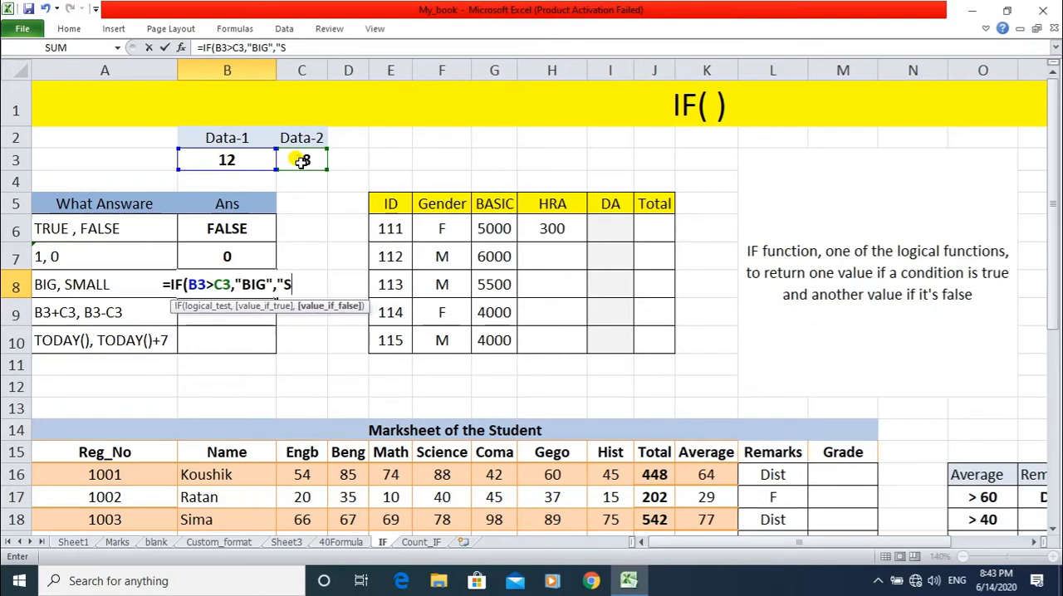
type("MALL\")")
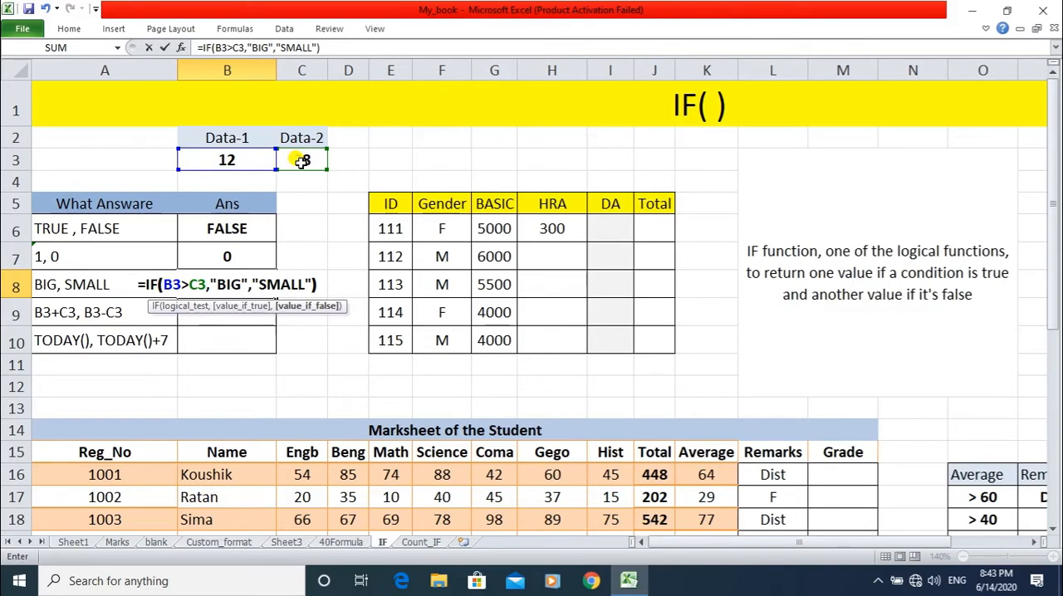
key("Return")
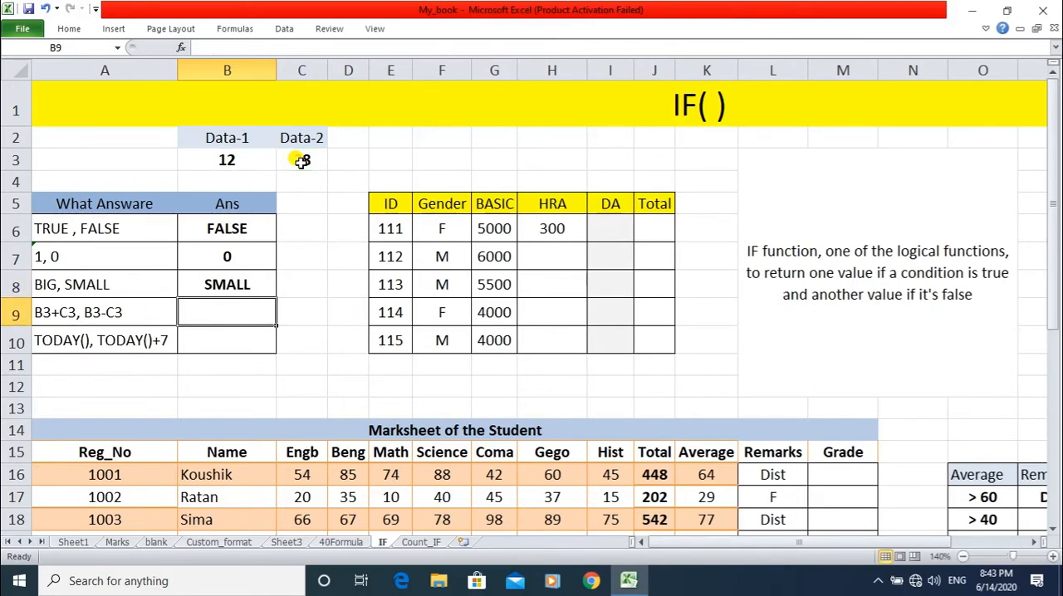
left_click(215, 282)
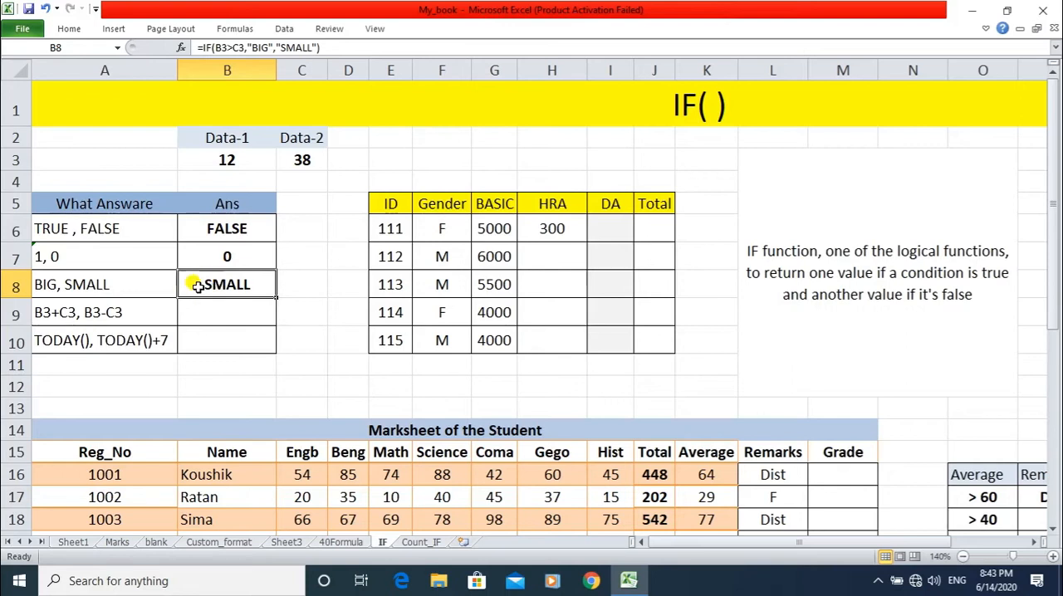
Set the Data-1 value in B3 to 59 and check the BIG/SMALL answer in B8.
left_click(223, 157)
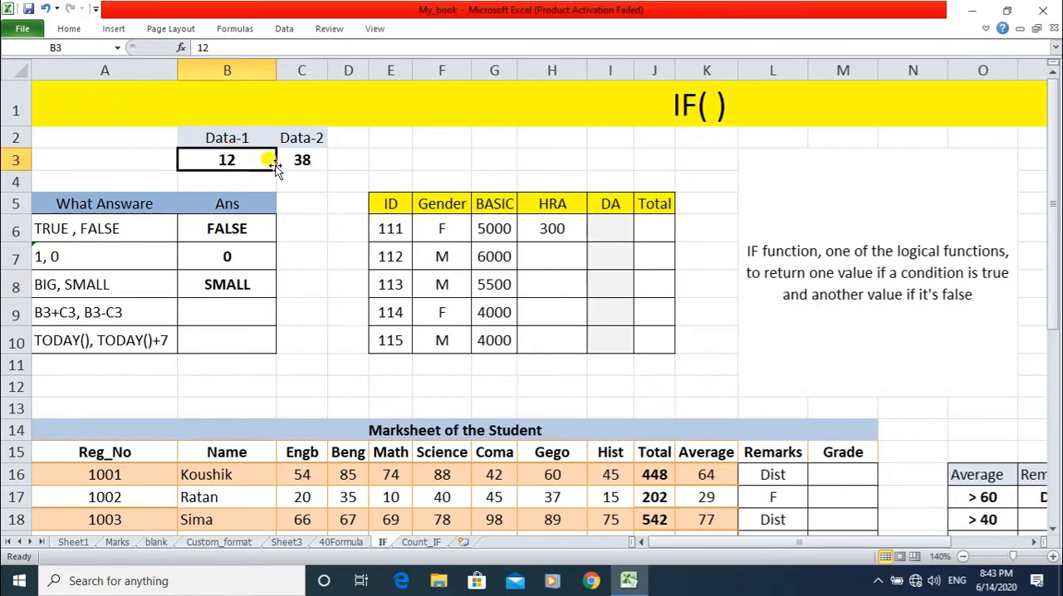
type("59")
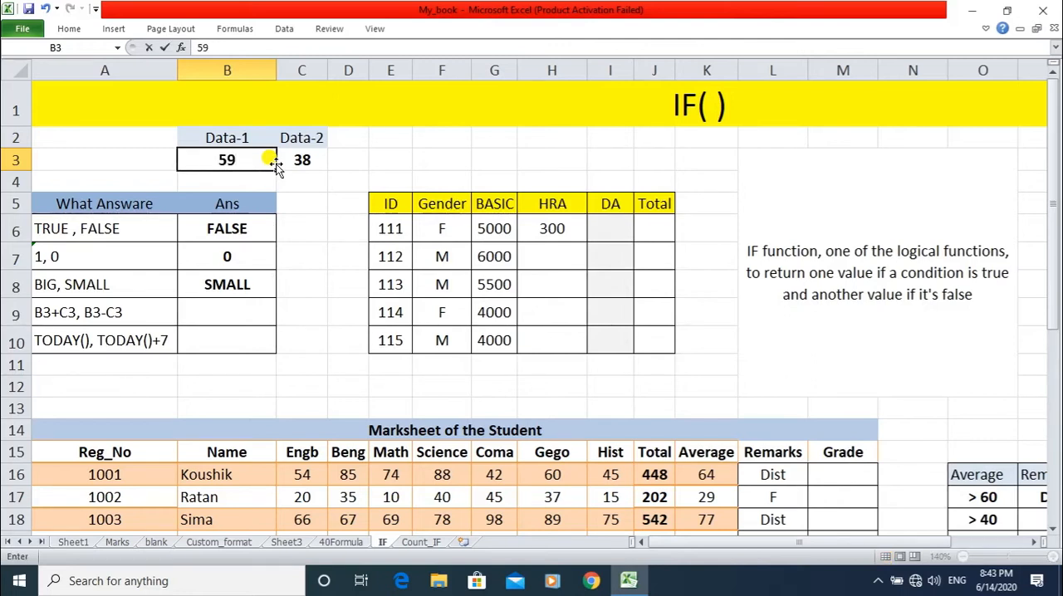
key("Return")
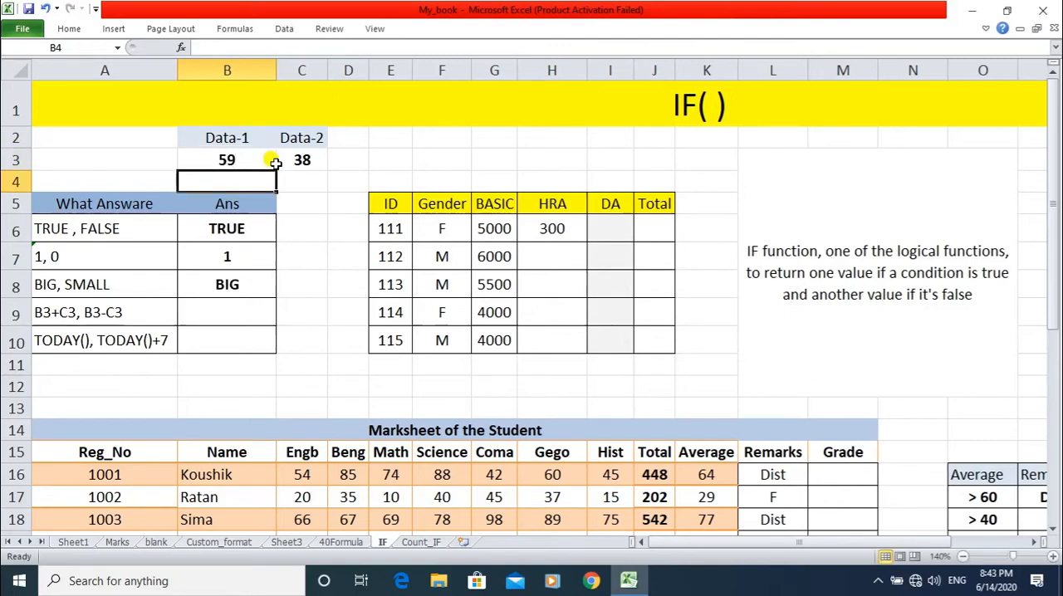
left_click(230, 283)
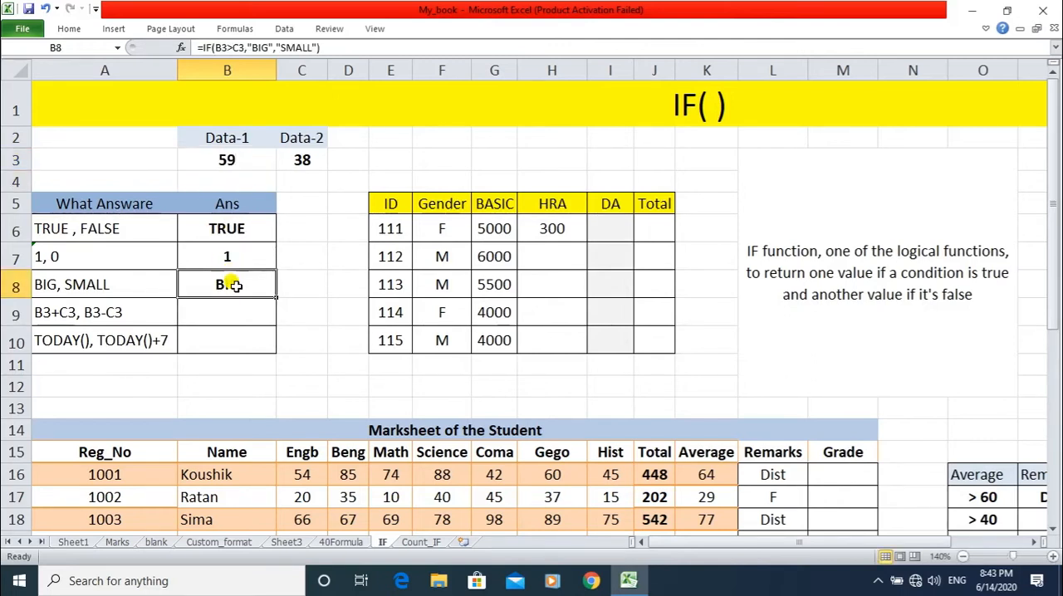
Start an IF formula in B9 for the "B3+C3, B3-C3" row, with B3>C3 as its logical test.
left_click(230, 309)
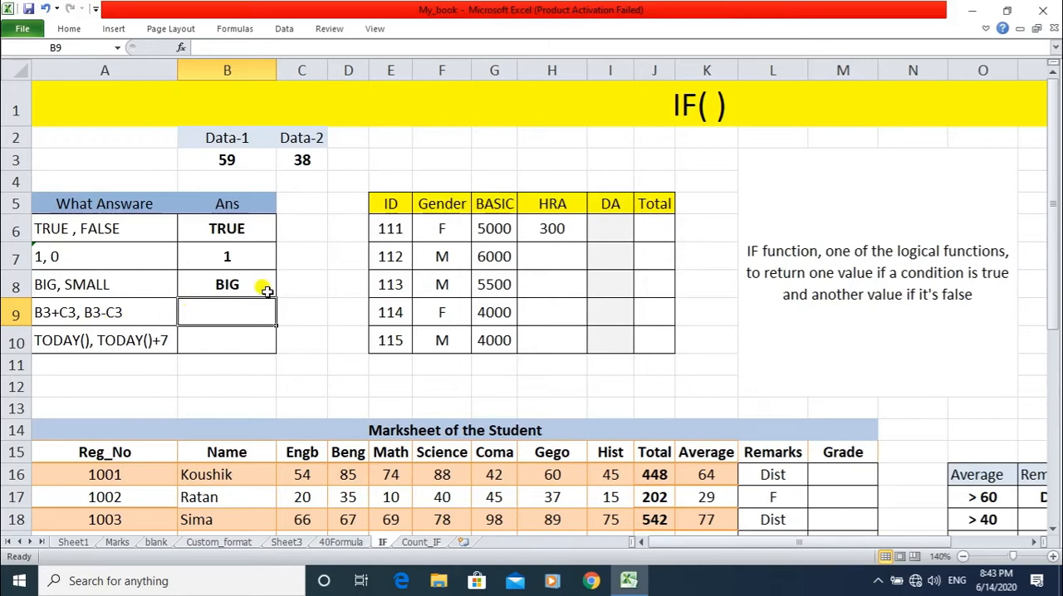
type("=IF(")
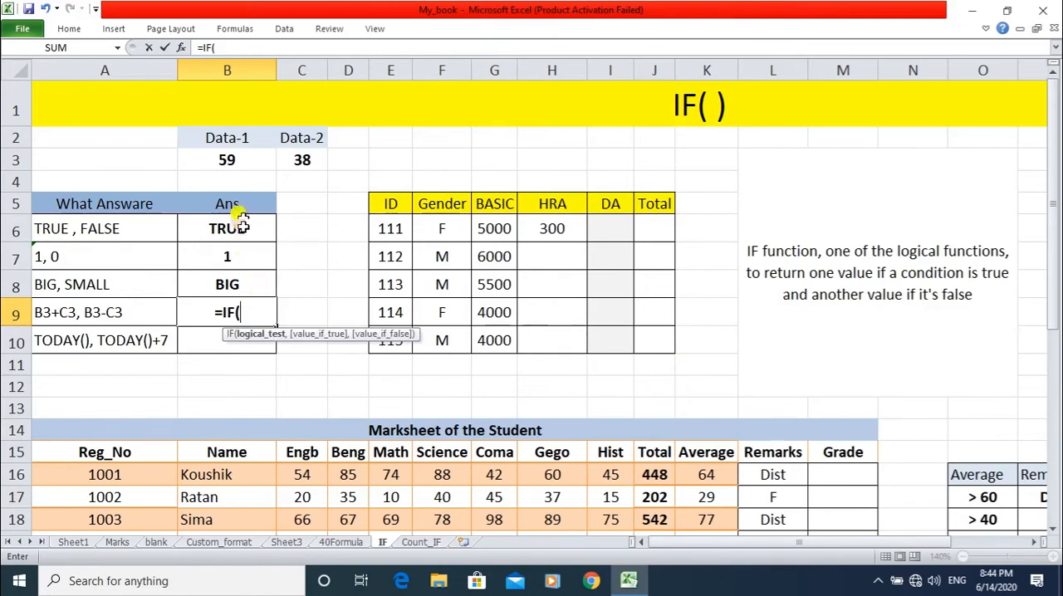
left_click(228, 160)
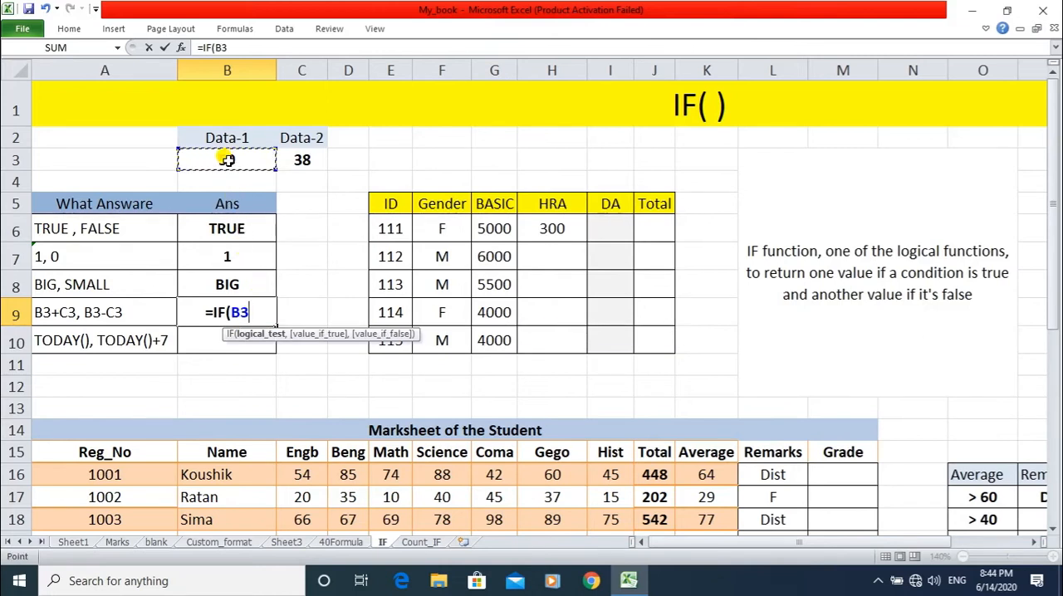
type(">")
left_click(299, 159)
type(",")
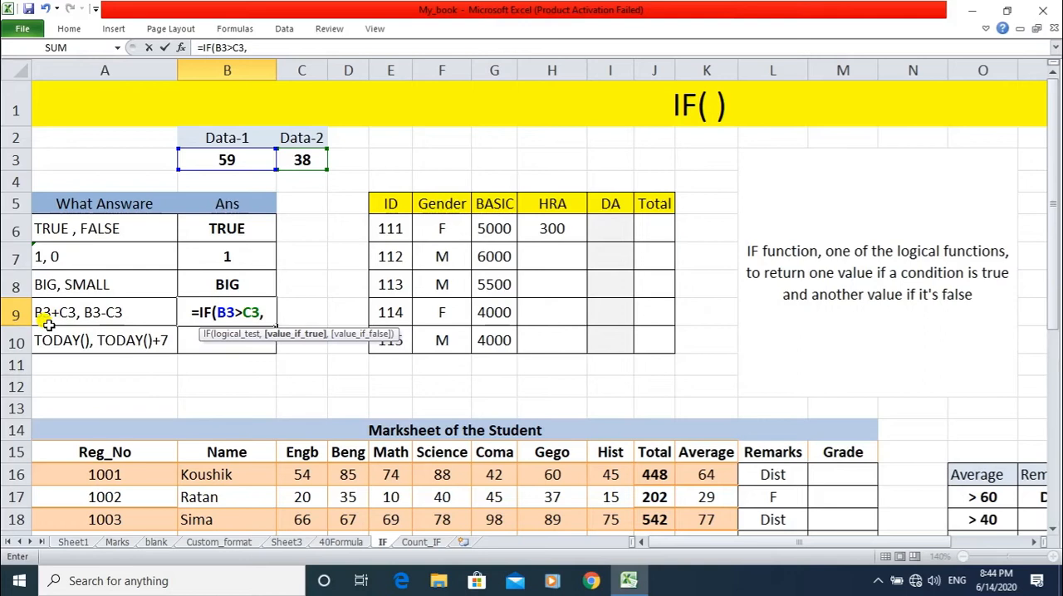
Complete the B9 formula as =IF(B3>C3,B3+C3,B3-C3) and check its answer.
type("B")
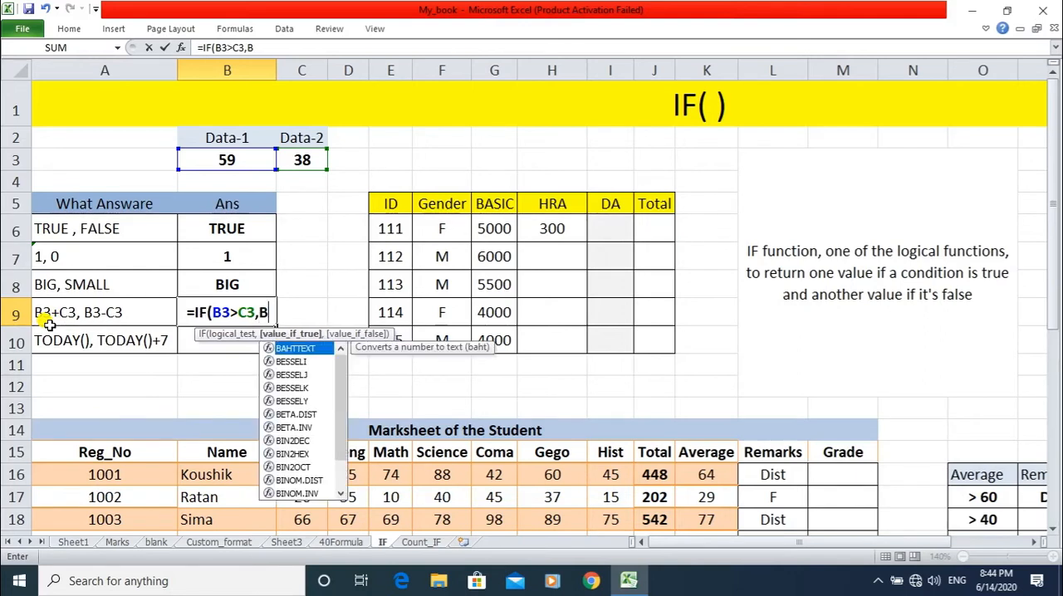
type("3+C3")
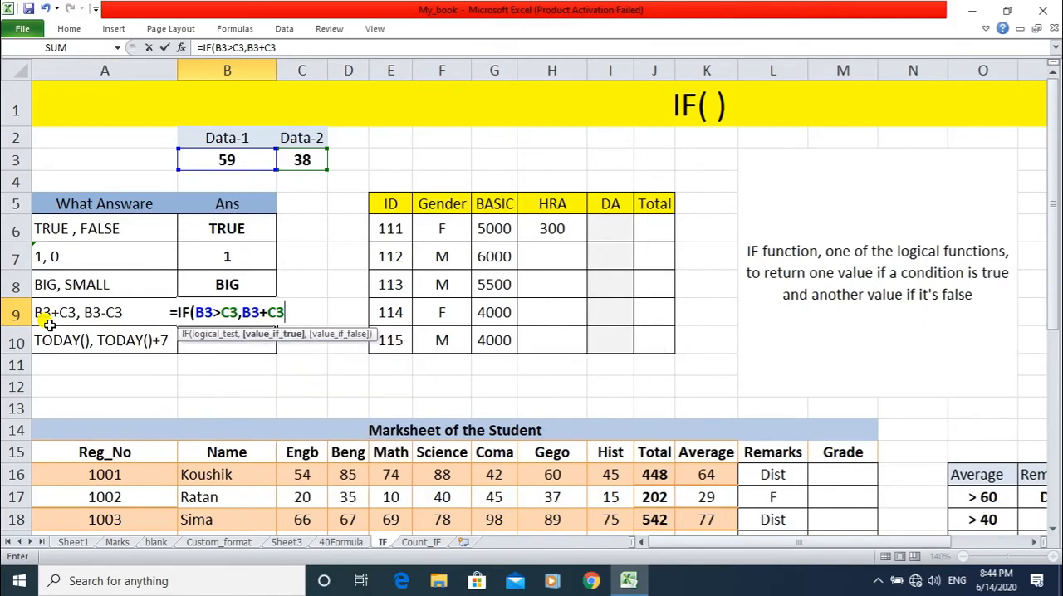
type(",")
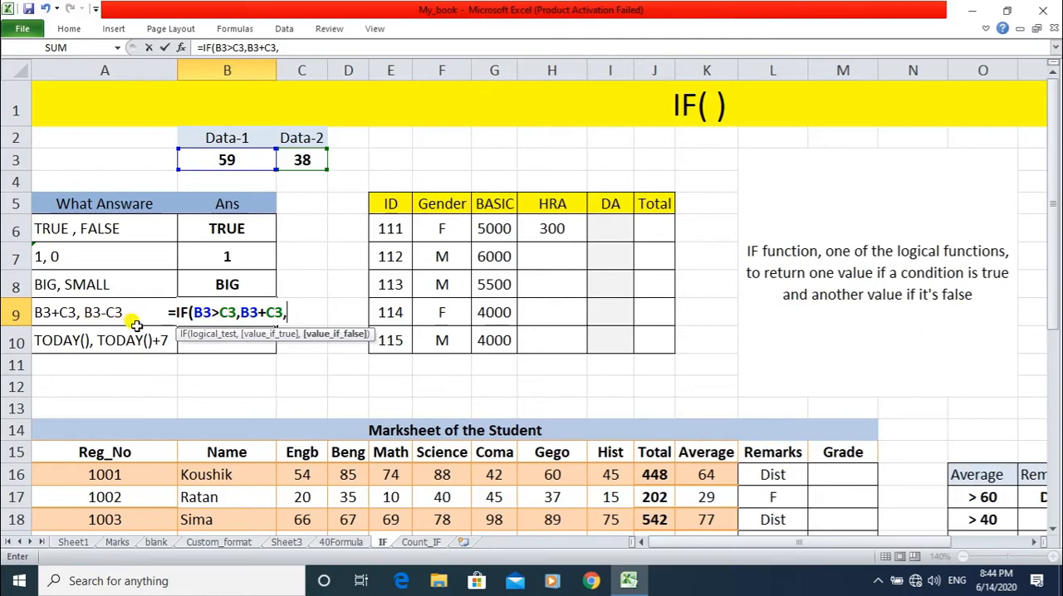
type("B3")
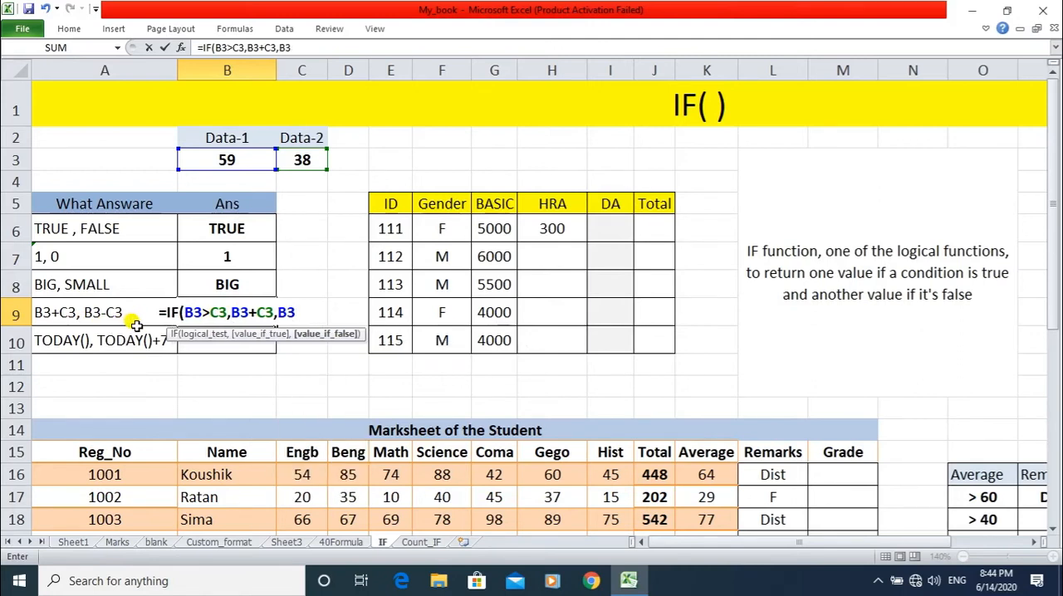
type("-C3")
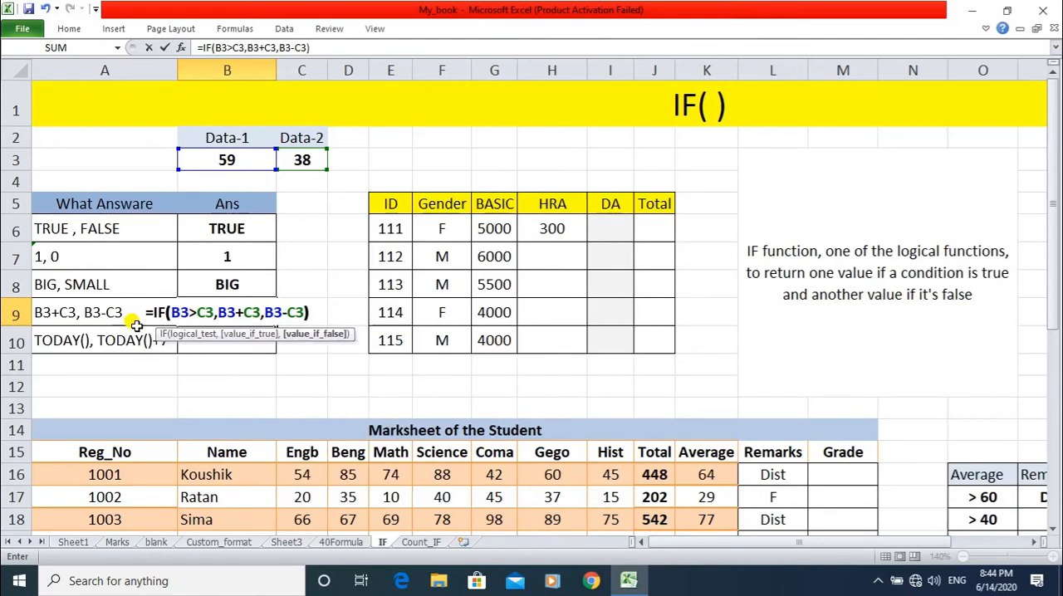
type(")")
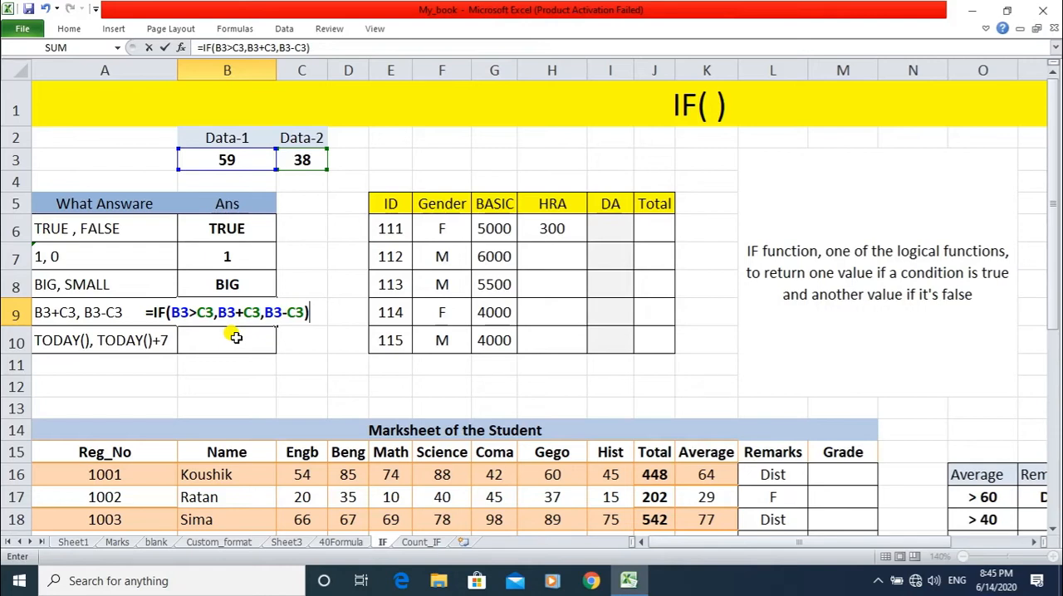
key("Return")
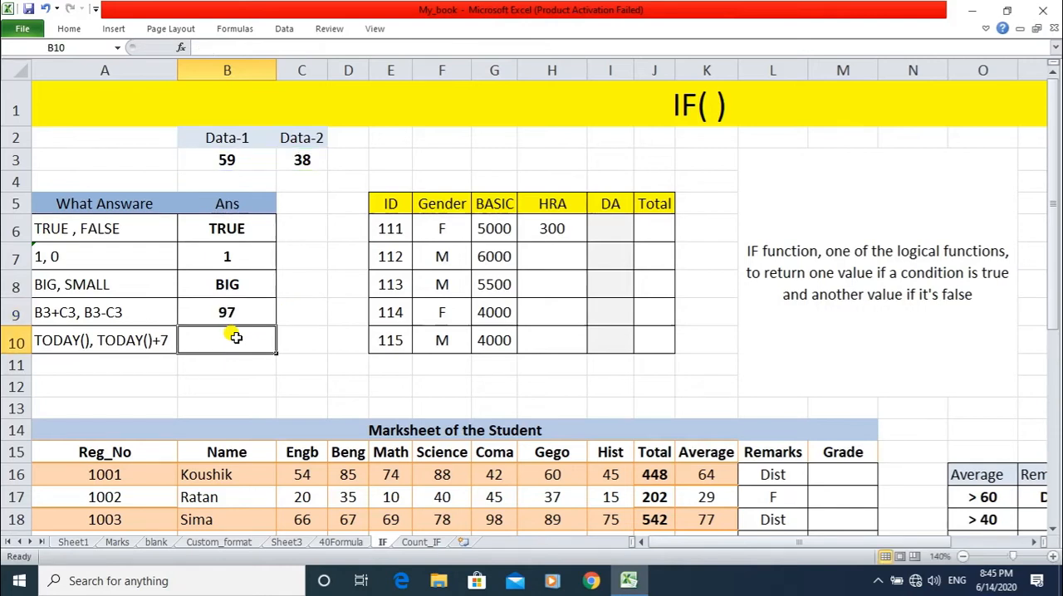
key("Up")
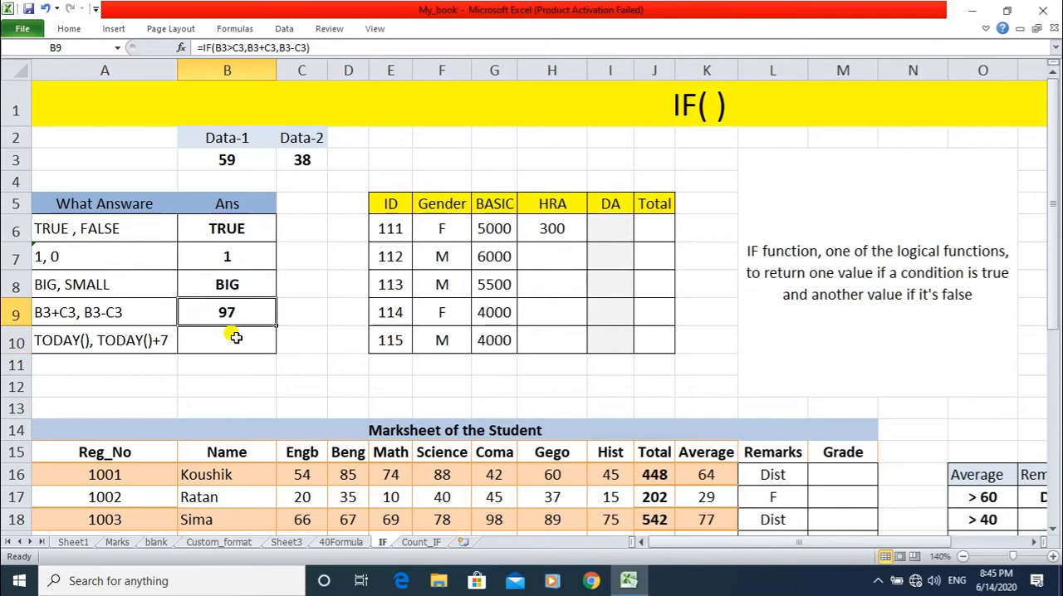
Set the Data-1 value in B3 to 20 and check the IF answer in B9.
left_click(231, 156)
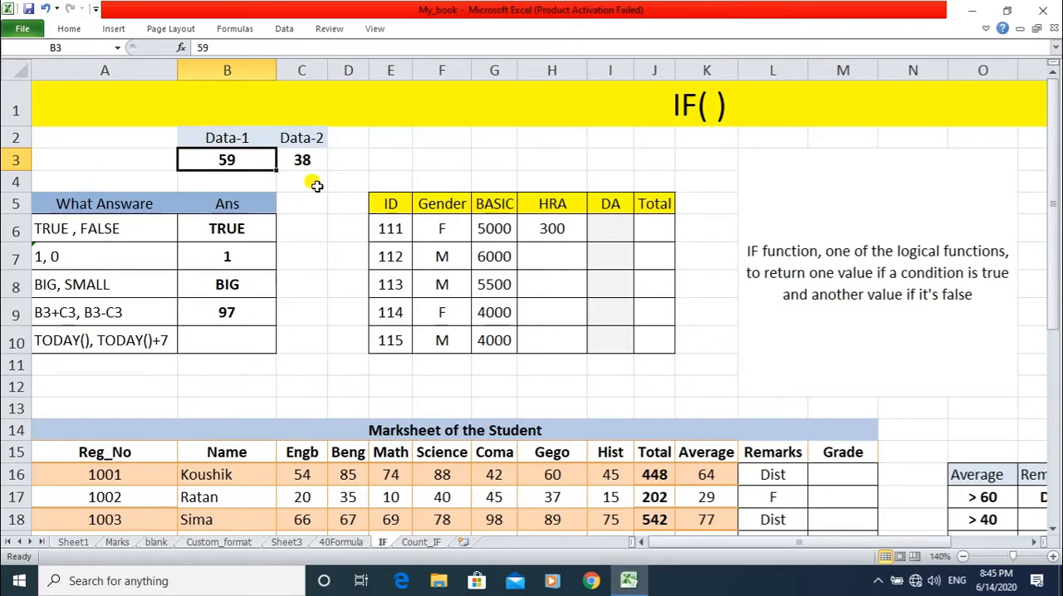
type("20")
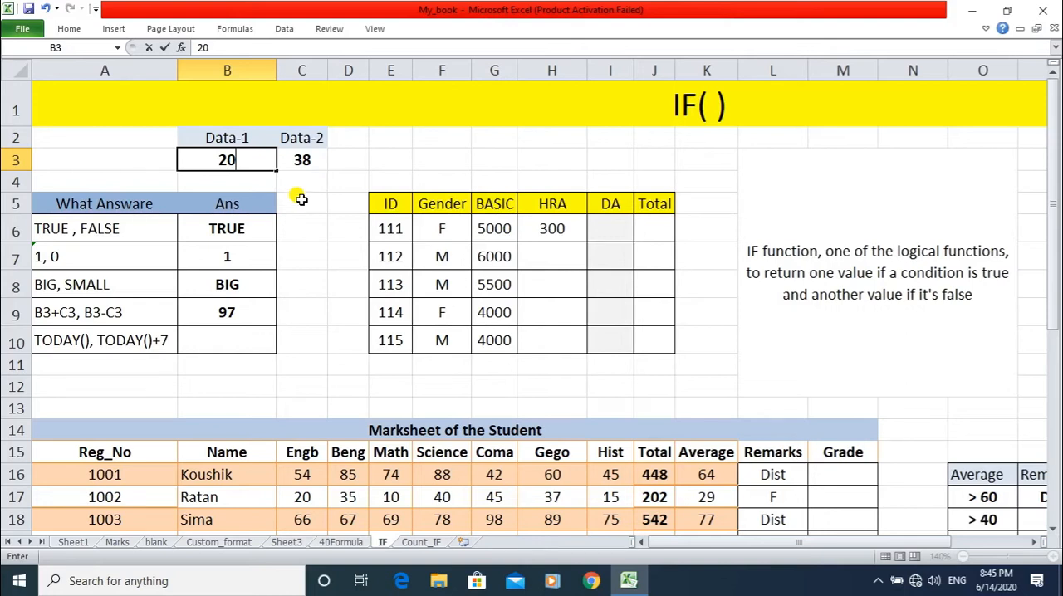
key("Return")
left_click(260, 318)
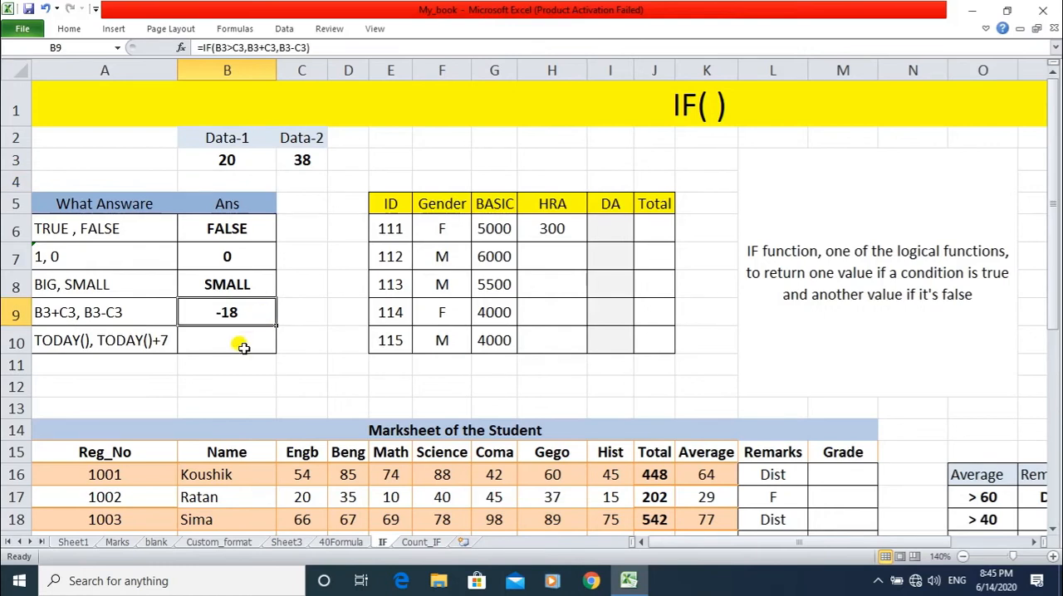
Start an IF formula in B10 for the "TODAY(), TODAY()+7" row, with B3>C3 as its logical test.
left_click(239, 343)
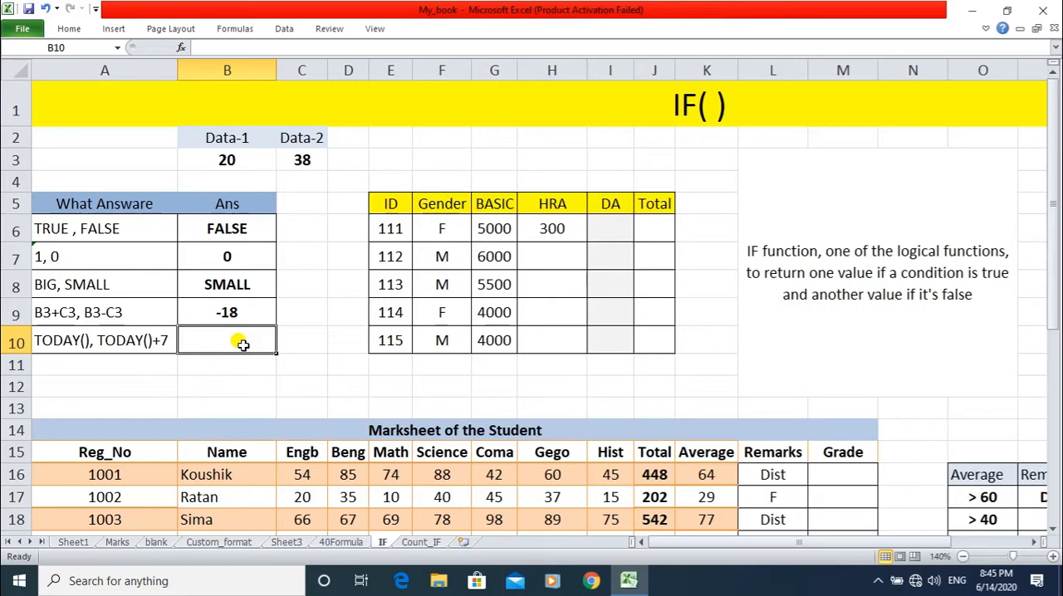
type("=if")
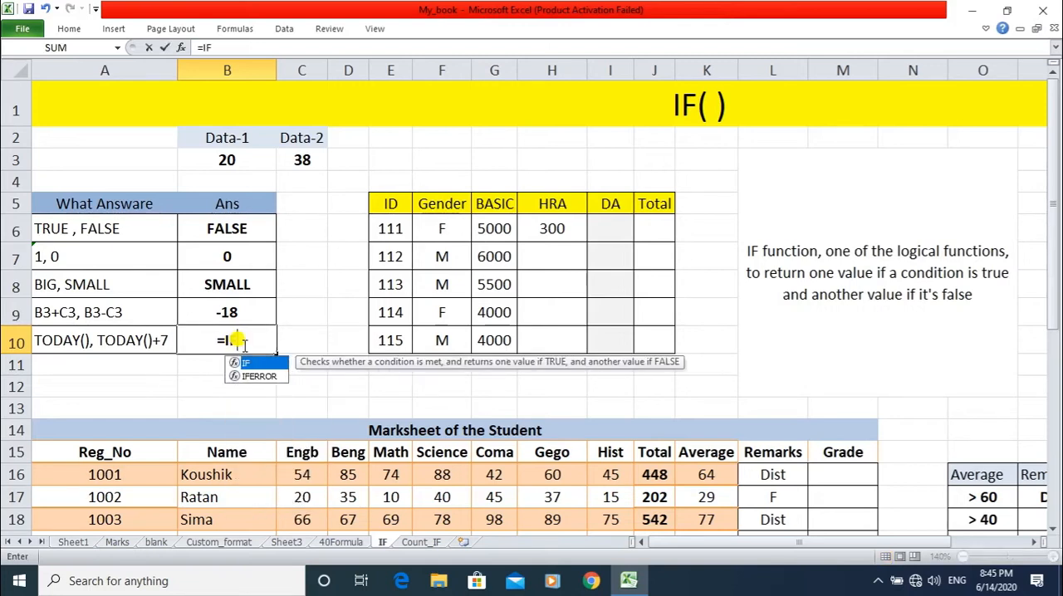
key("Tab")
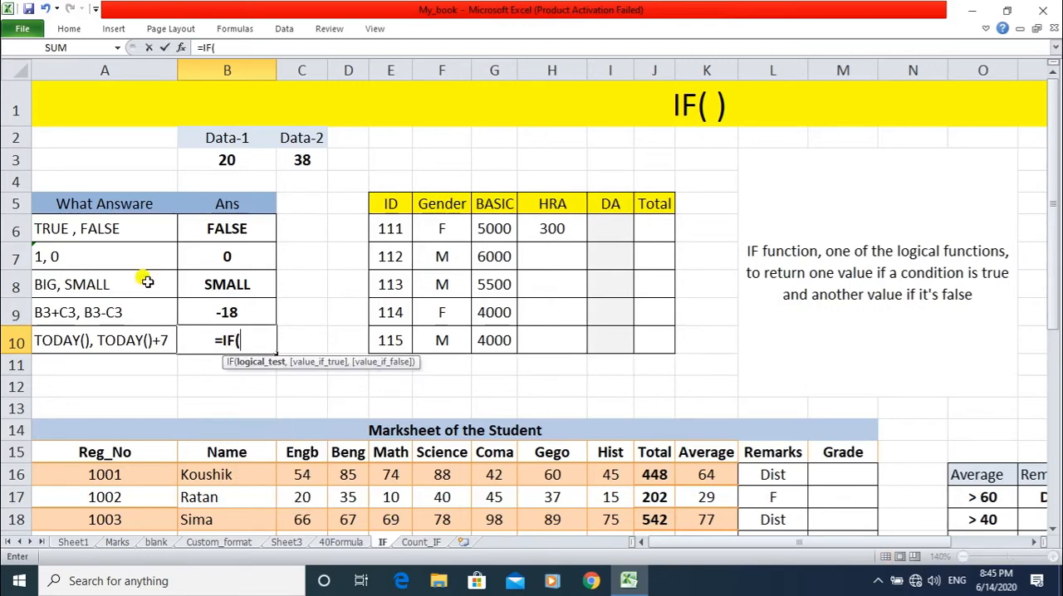
left_click(225, 158)
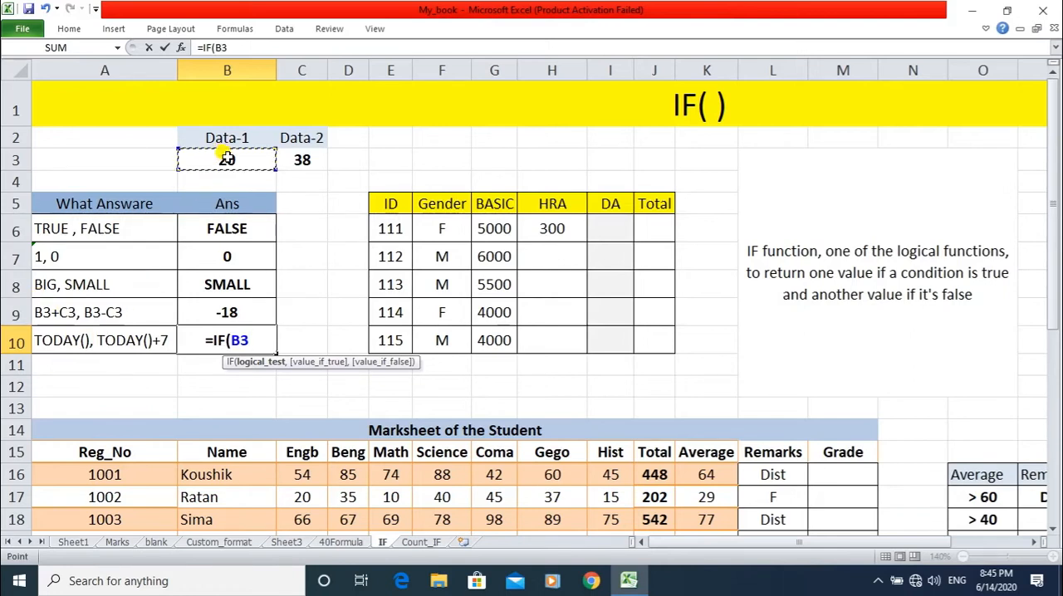
type(">")
left_click(304, 159)
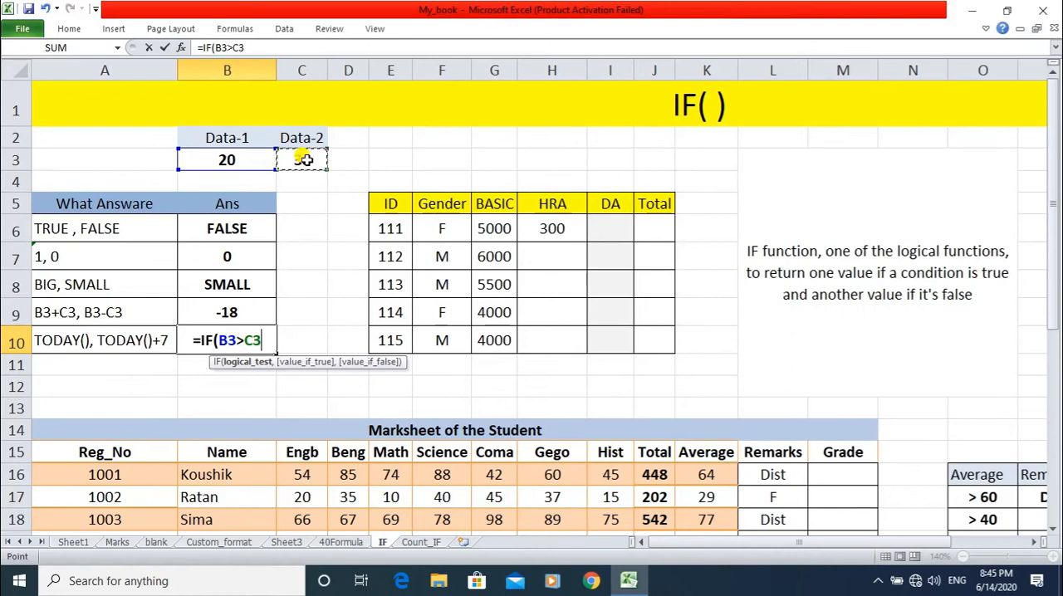
type(",")
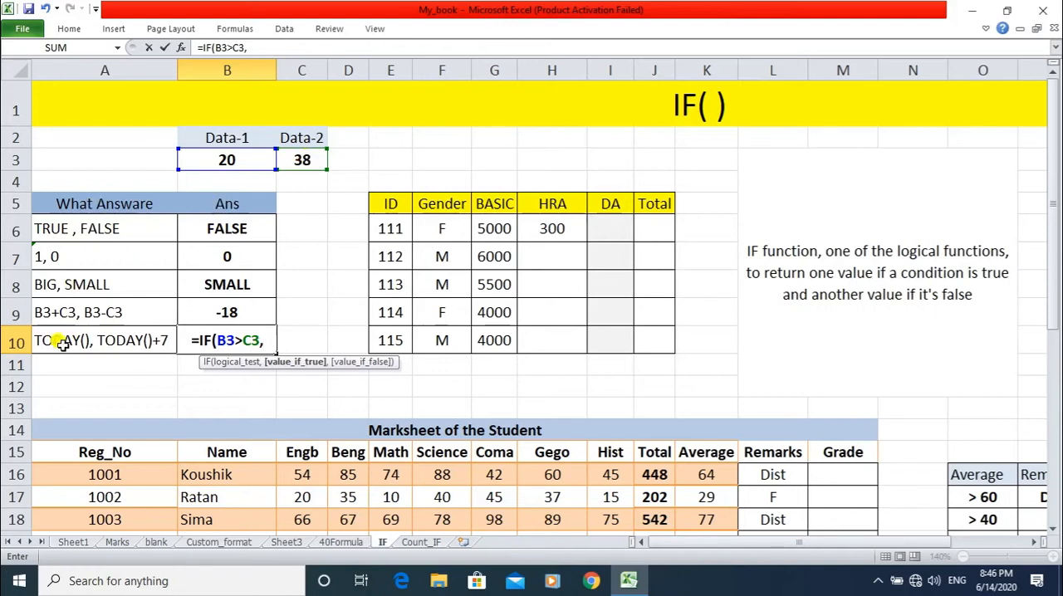
Complete the B10 formula as =IF(B3>C3,TODAY(),TODAY()+7).
type("T")
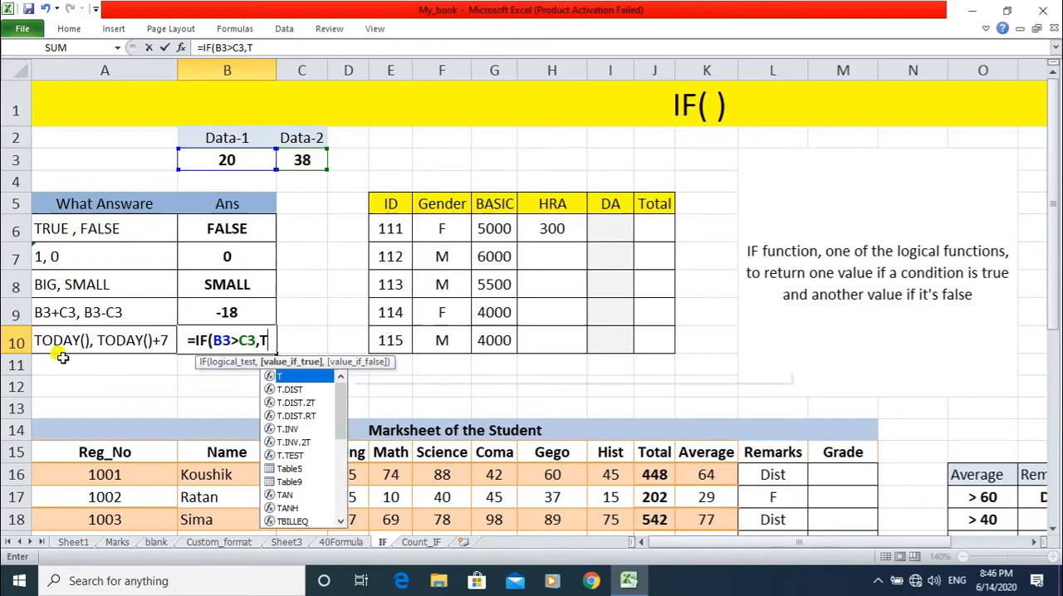
type("ODAY()")
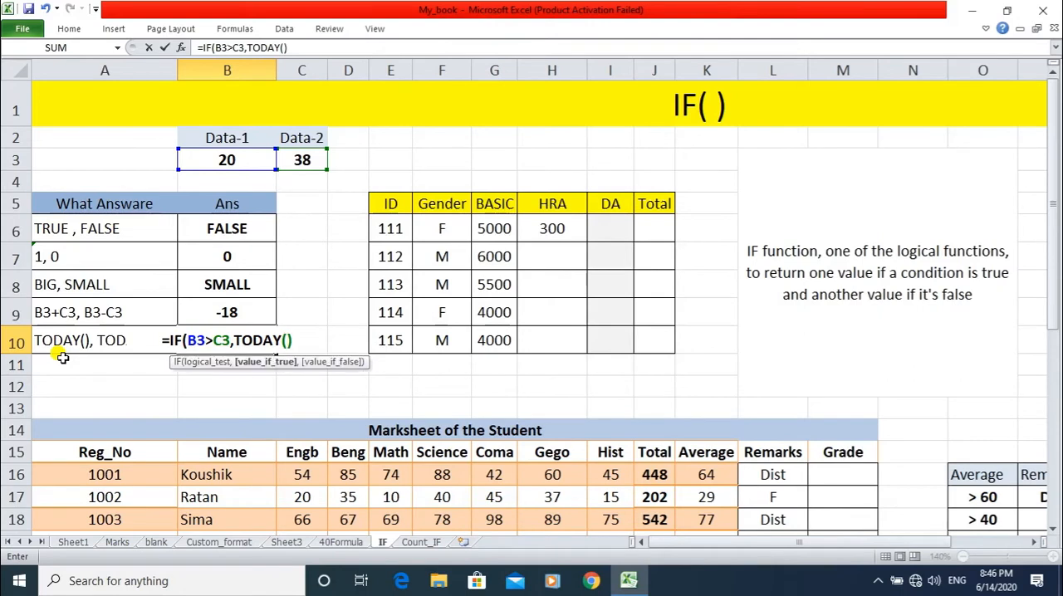
type(",")
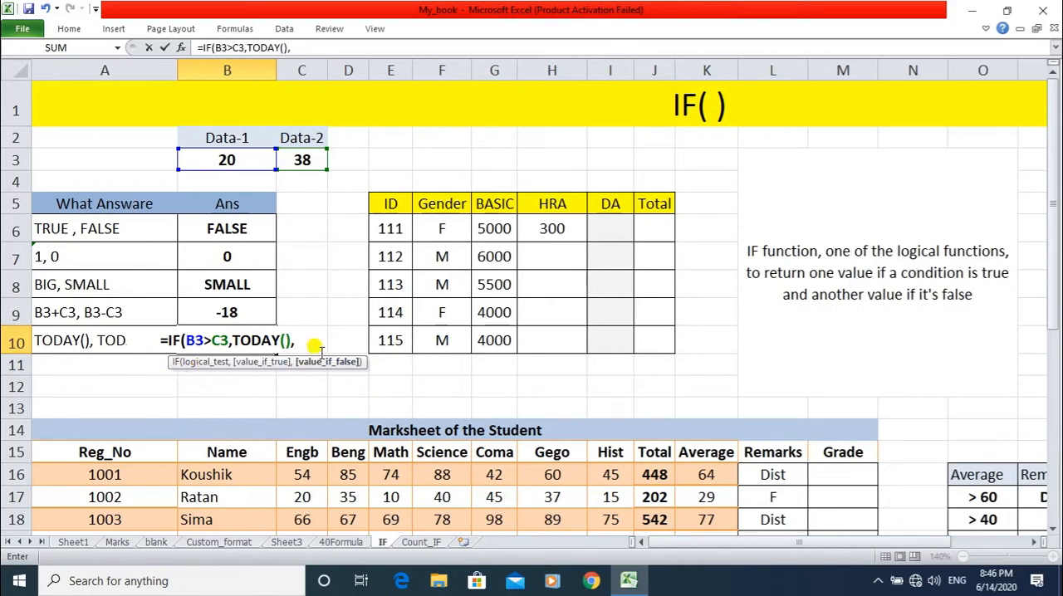
type("TODAY")
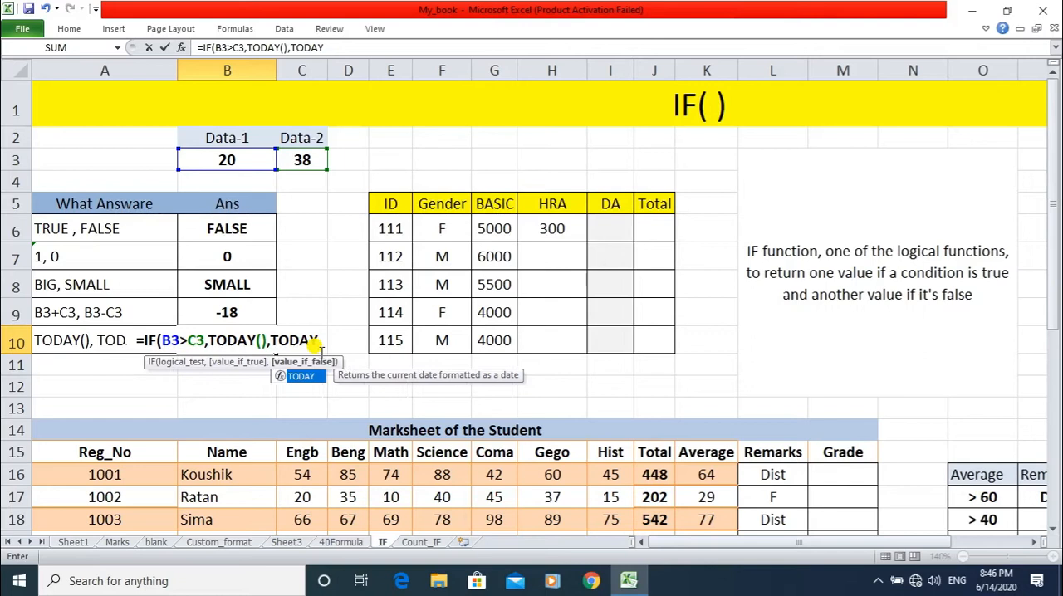
type("()+7")
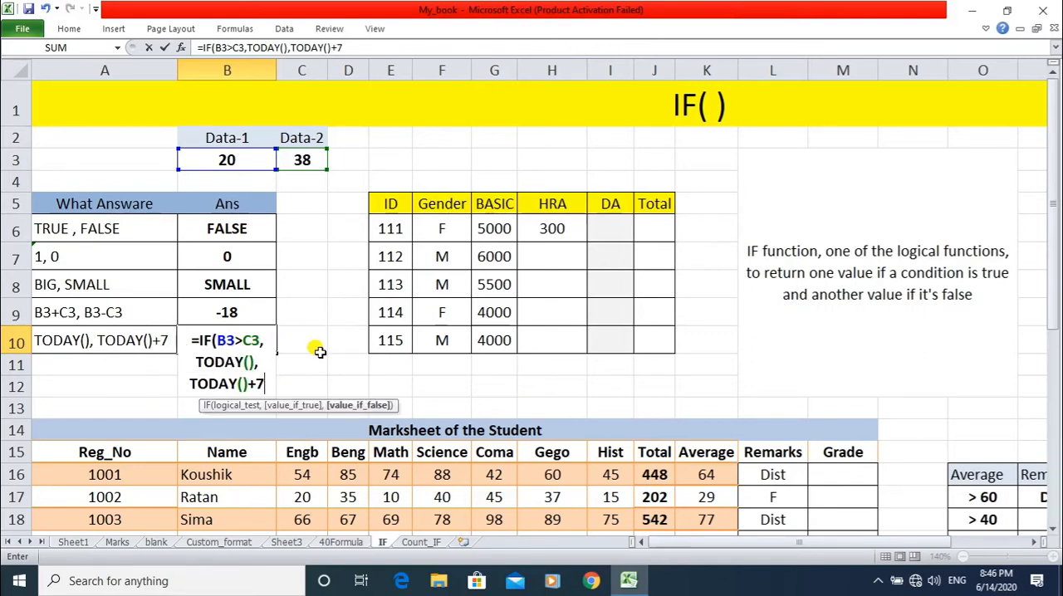
type(")")
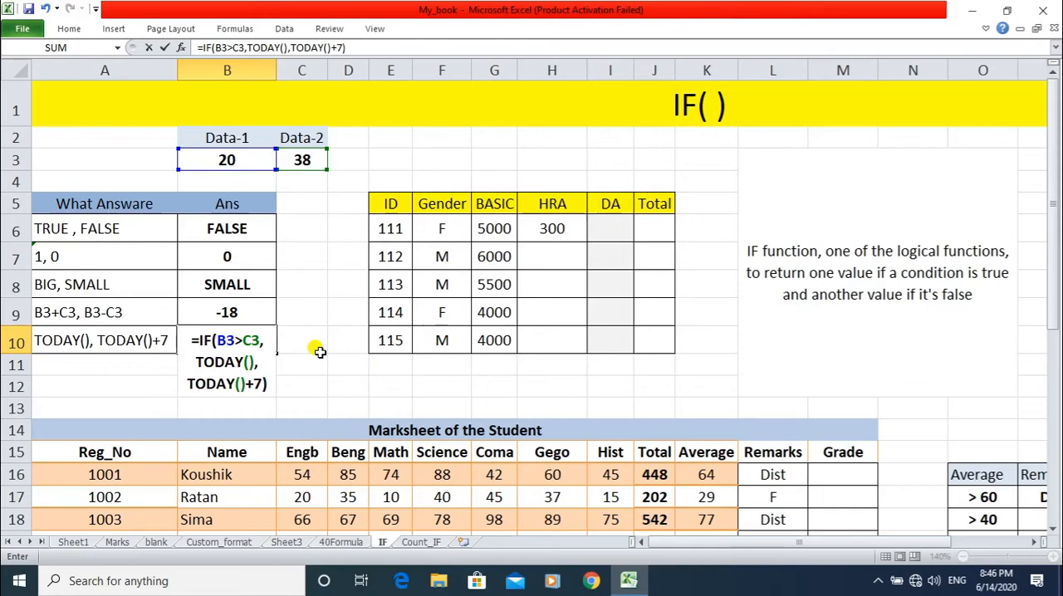
key("Return")
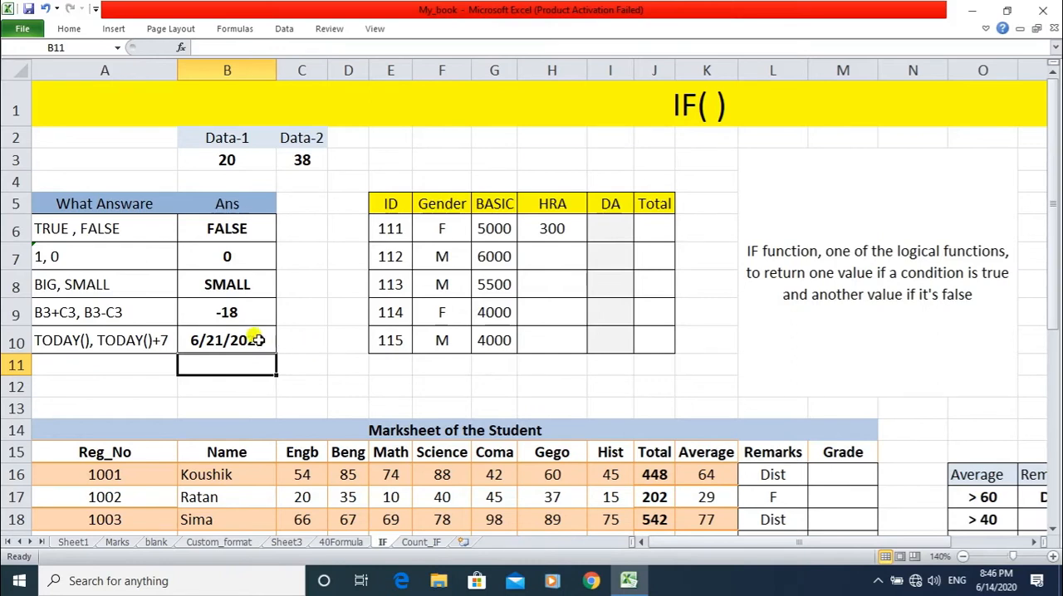
Set the Data-1 value in B3 to 40 to recalculate all the IF answers.
left_click(229, 164)
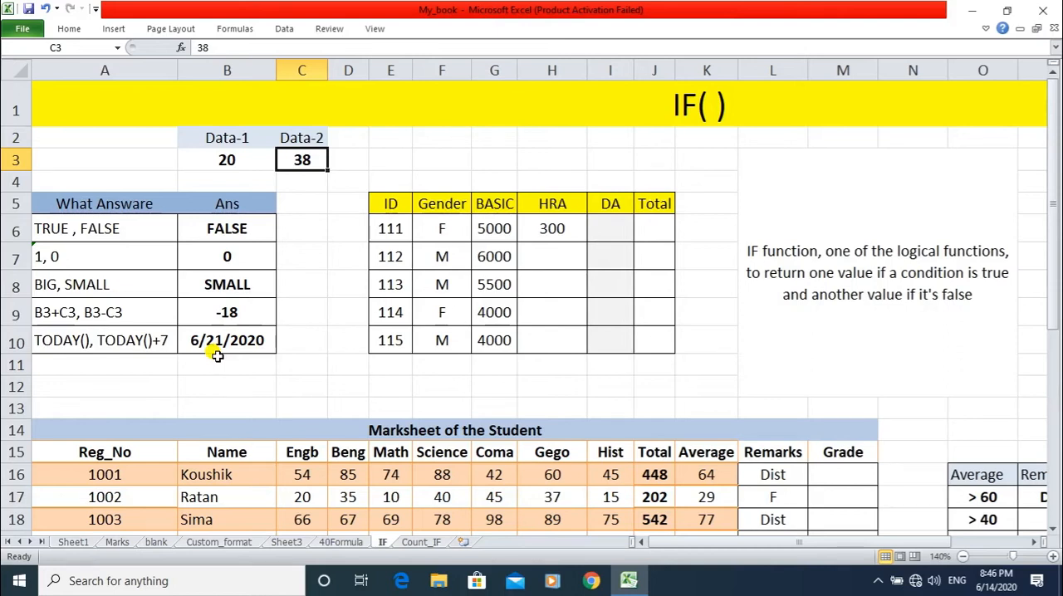
left_click(216, 156)
type("40")
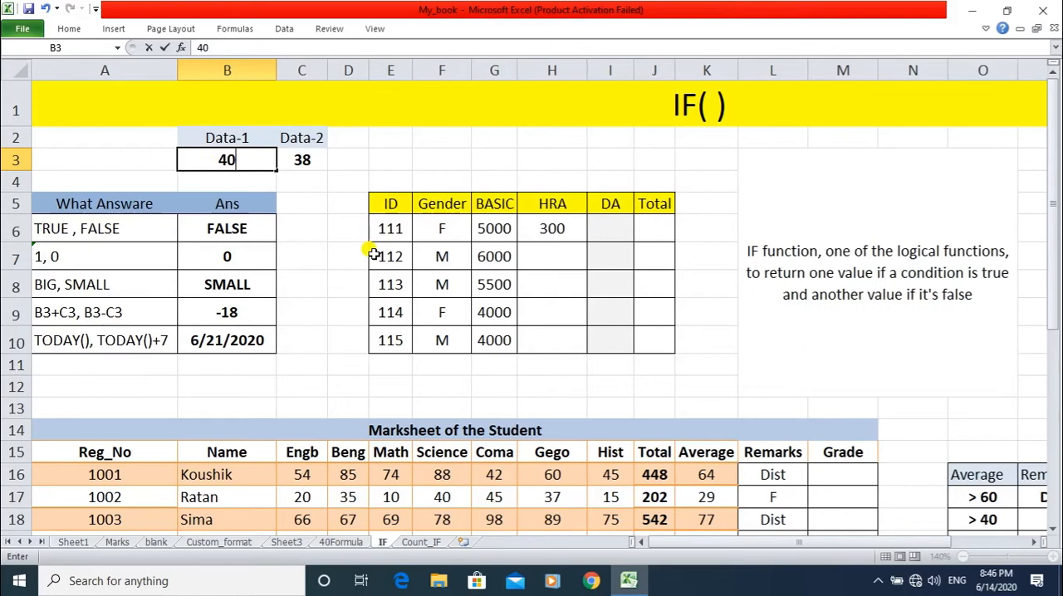
key("Return")
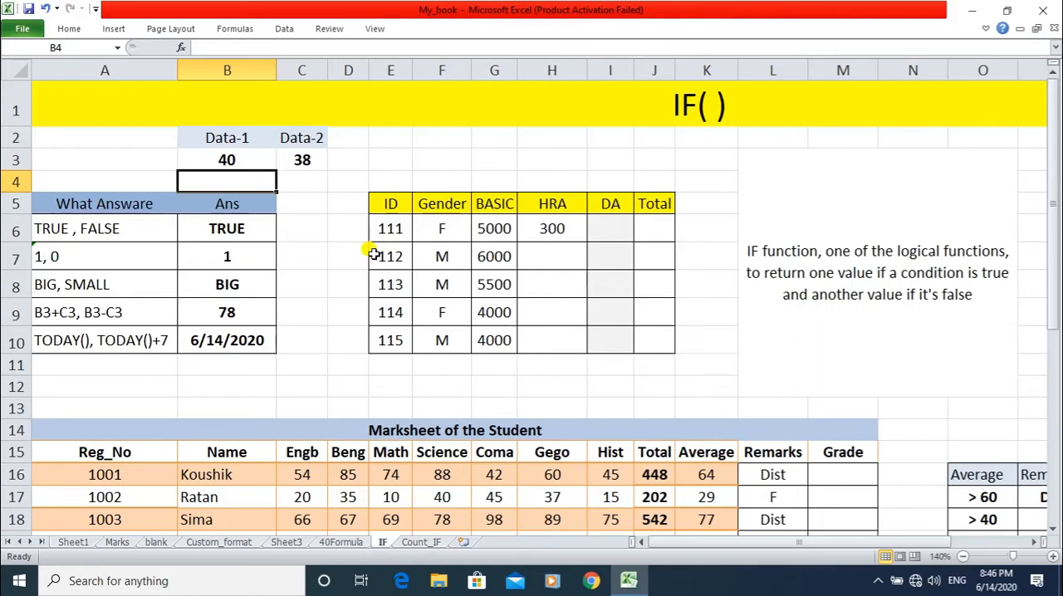
left_click(539, 265)
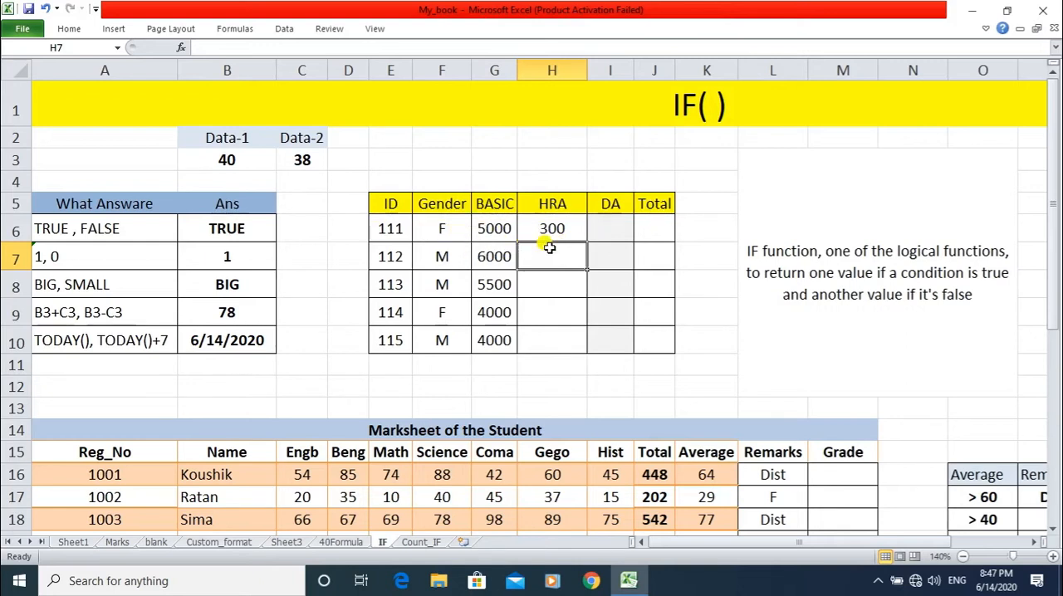
type("300")
key("Return")
type("300")
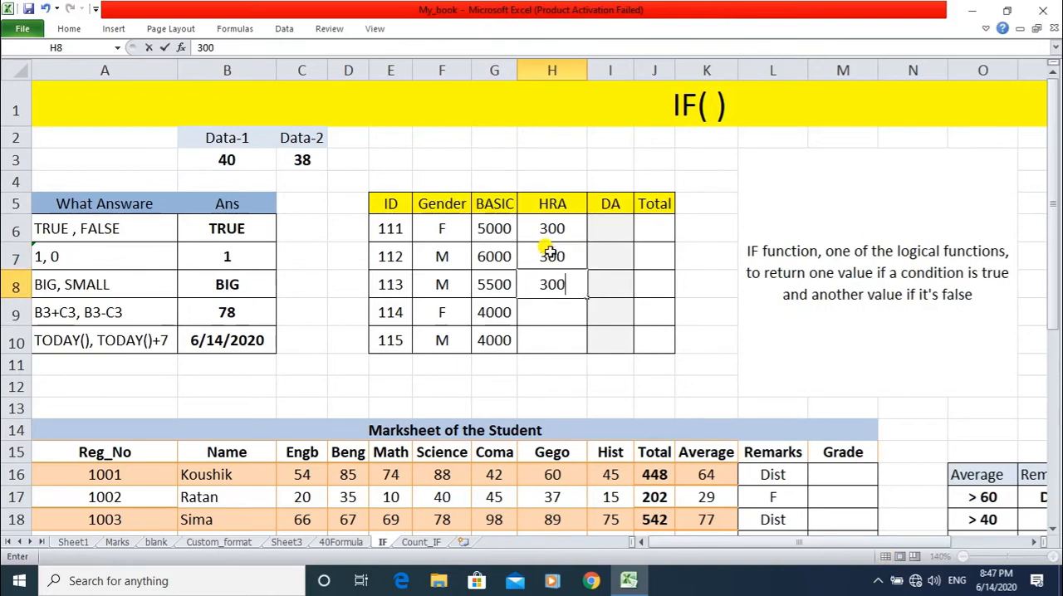
key("Return")
left_click_drag(549, 252, 551, 284)
key("Delete")
Fill the HRA value 300 from H6 down through H10 for all the IDs.
left_click(552, 227)
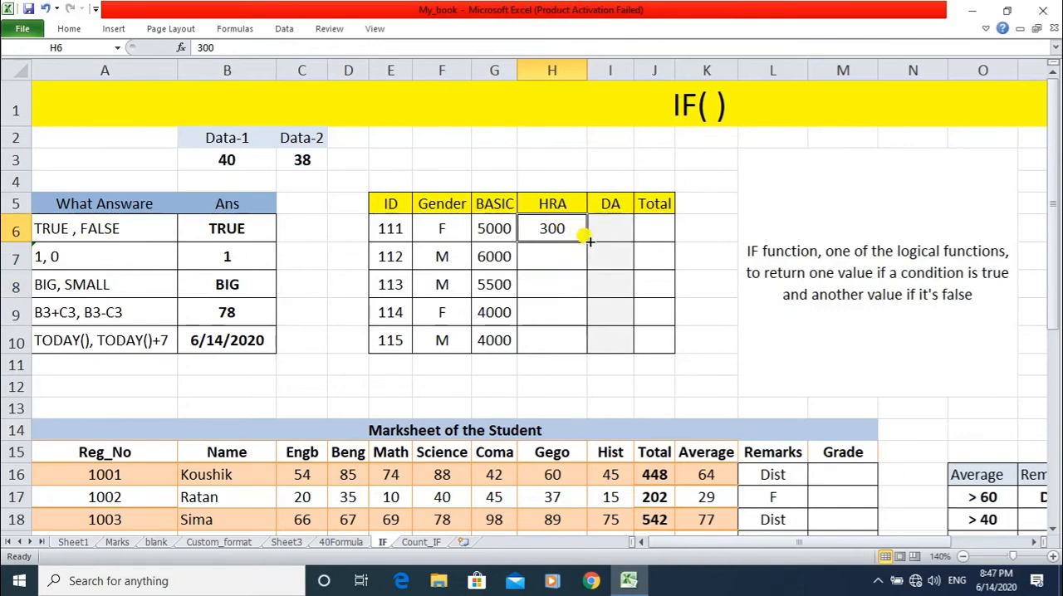
left_click_drag(587, 240, 577, 347)
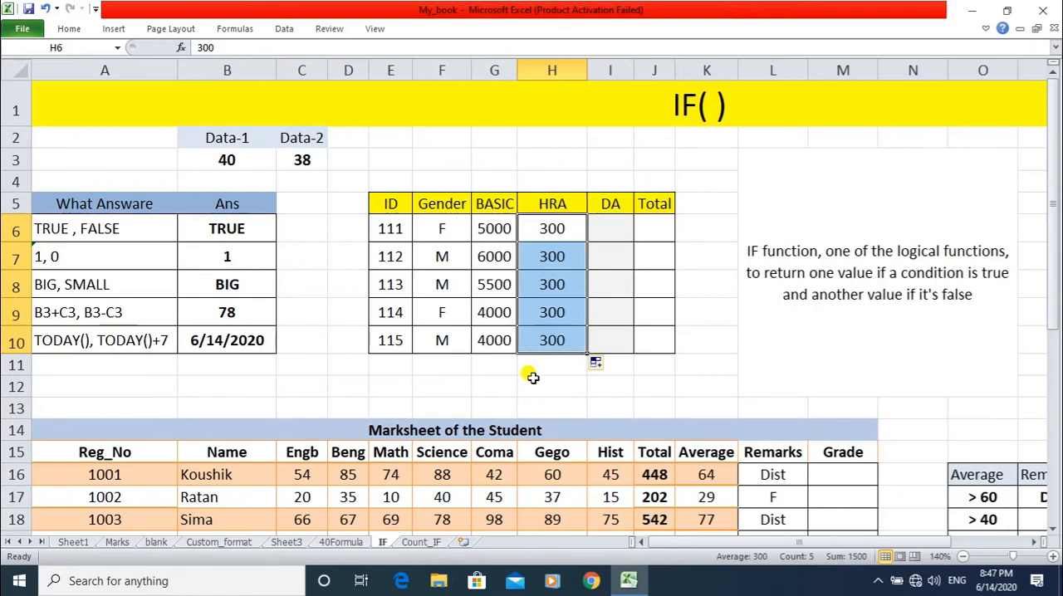
left_click(610, 228)
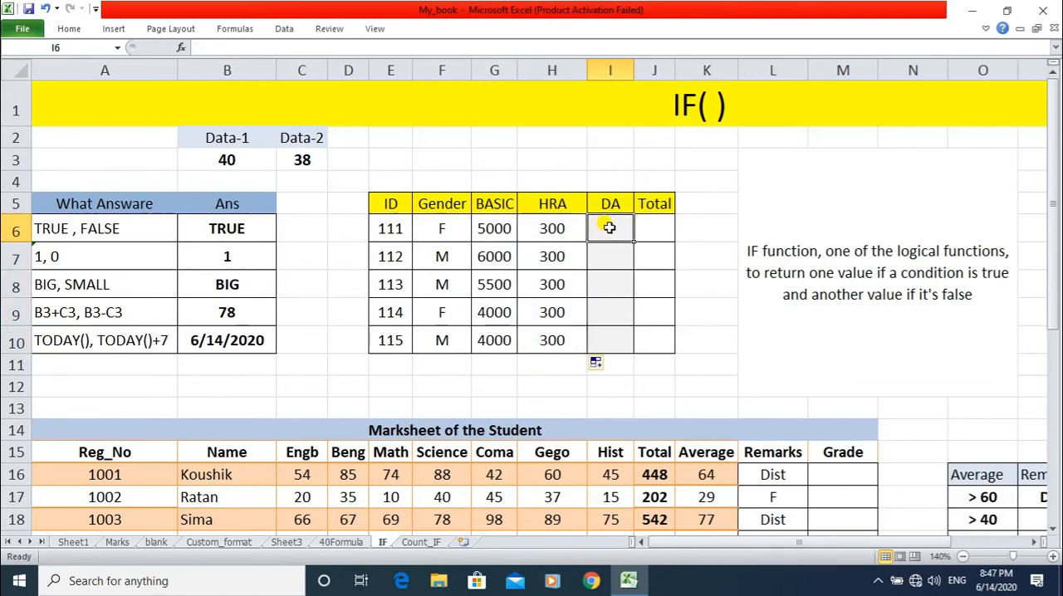
Enter F in G3 and its rate of 15% in H3 above the salary table.
left_click(483, 156)
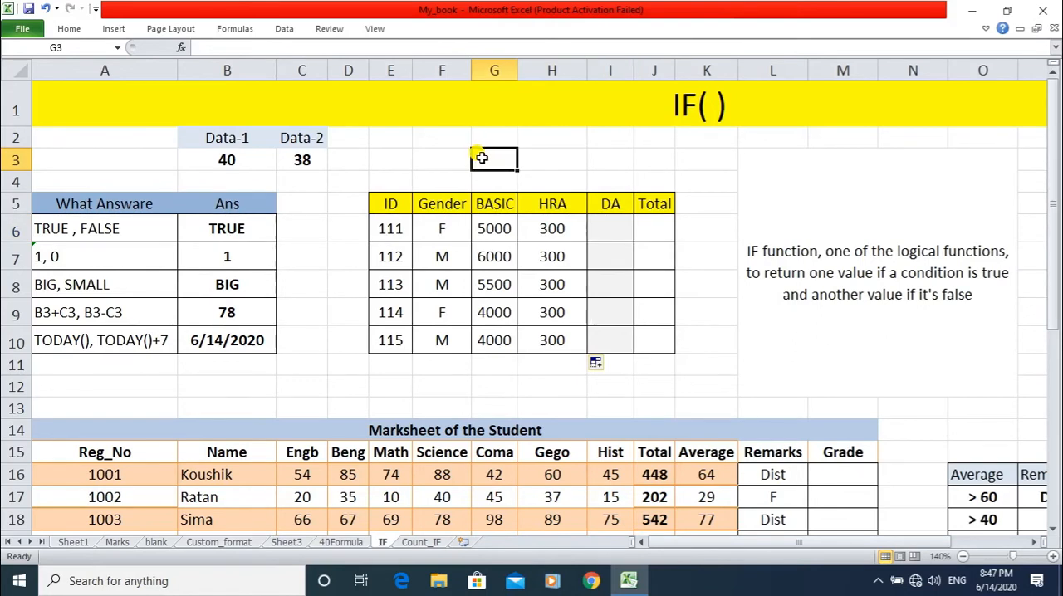
type("F")
key("Tab")
type("15%")
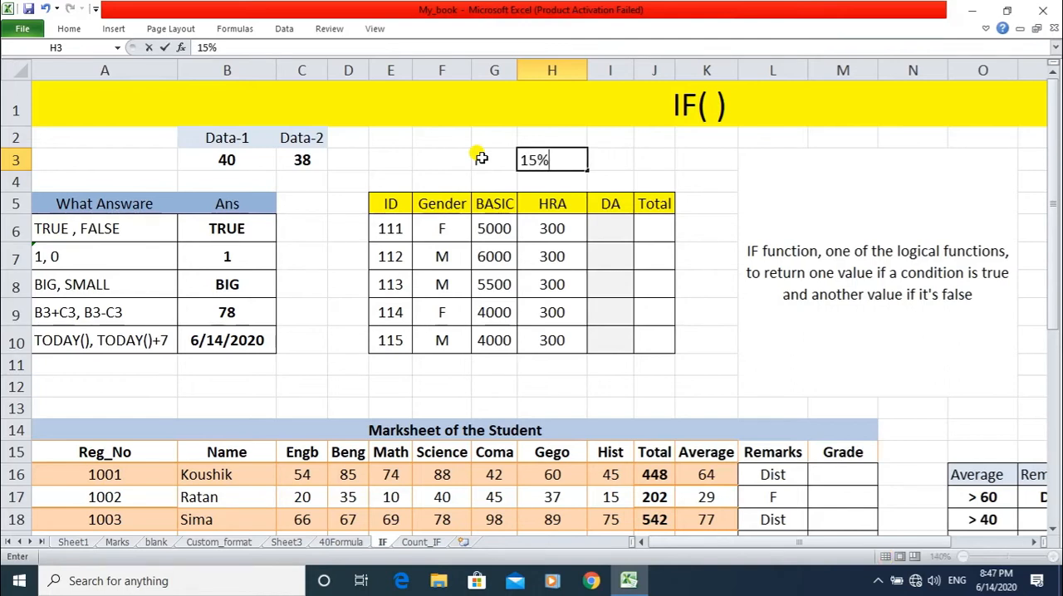
key("Return")
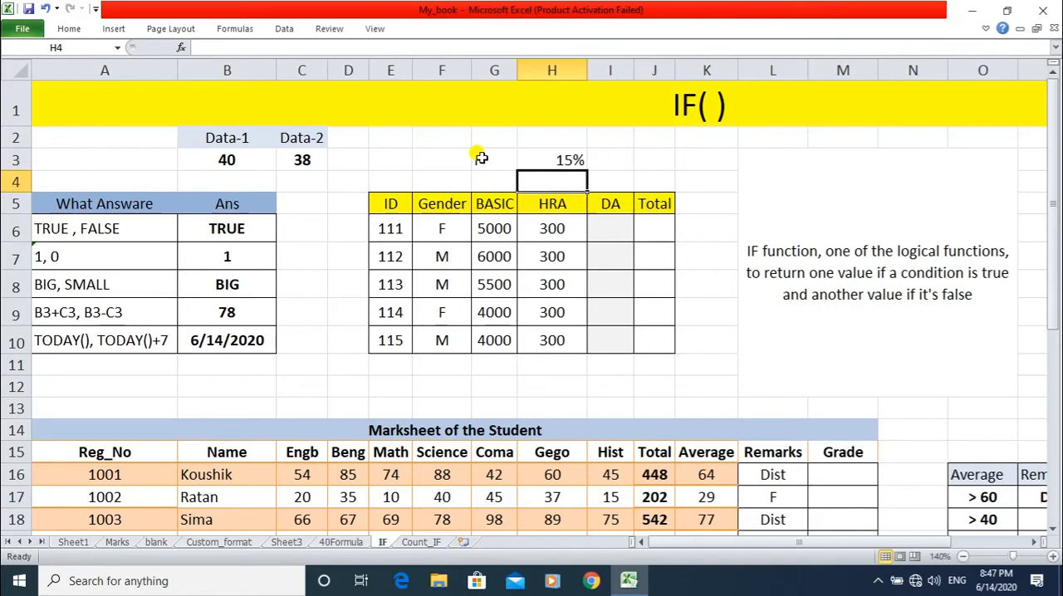
Enter M in G4 and its rate of 12% in H4, below the F rate.
type("m")
key("BackSpace")
type("M")
key("Right")
key("Right")
key("Left")
type("12")
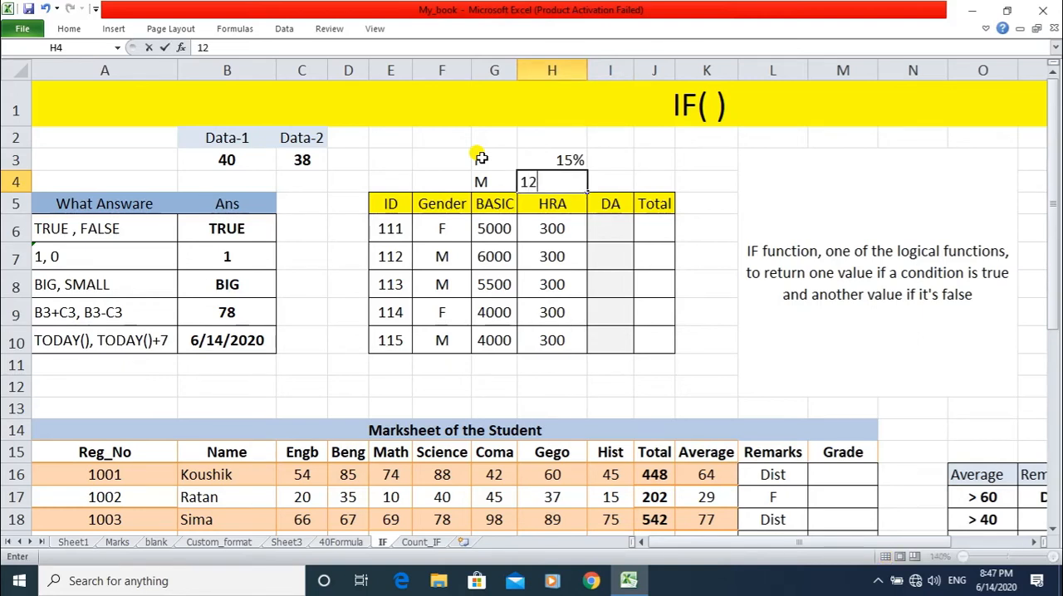
type("%")
left_click(608, 231)
Label the gender rates with the heading DA in H2.
left_click(604, 257)
left_click(603, 279)
left_click(612, 230)
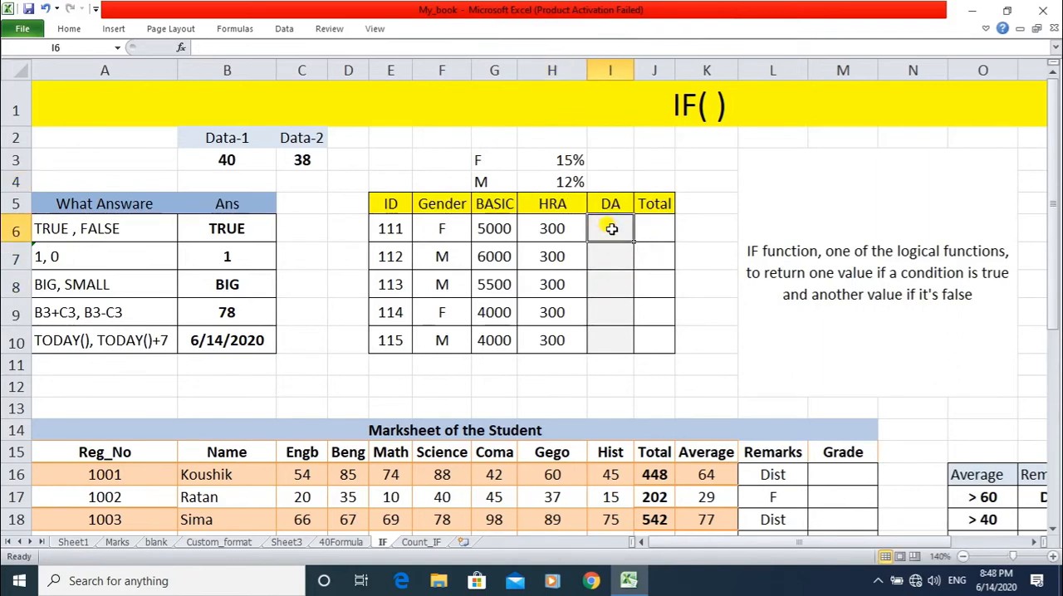
left_click(563, 139)
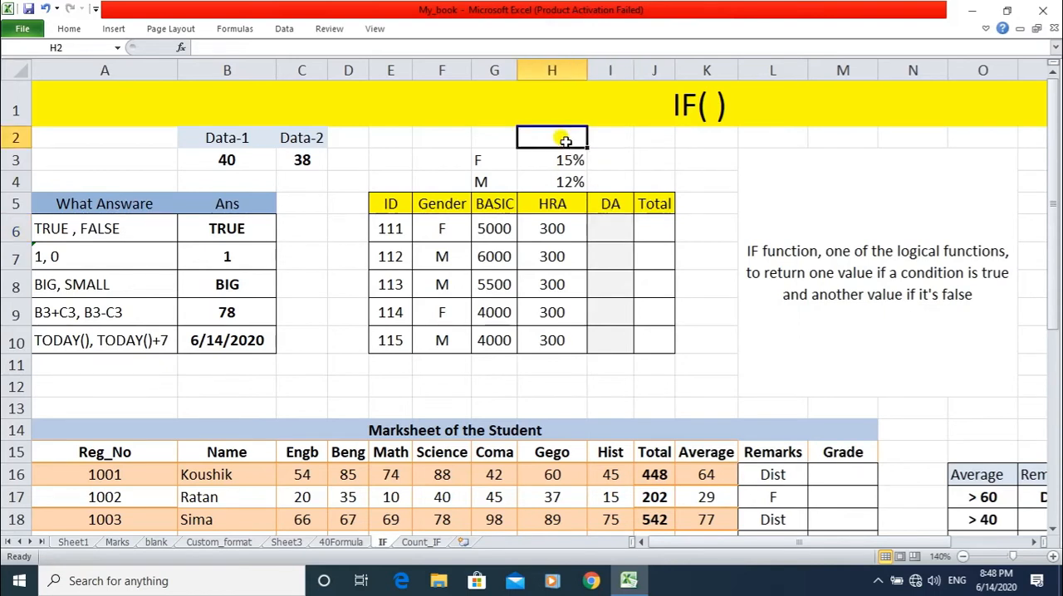
type("DA")
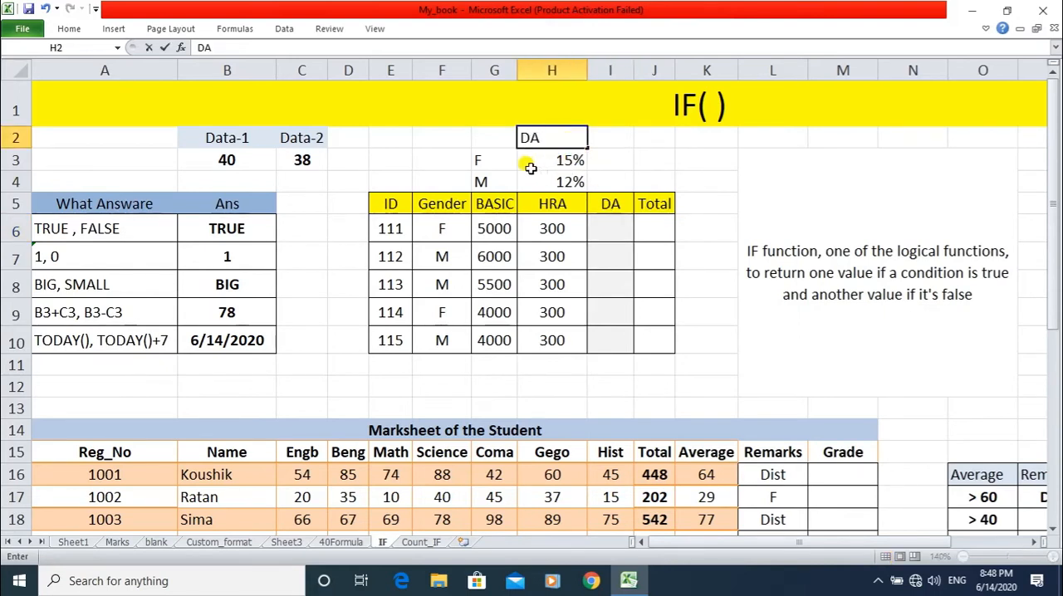
key("Return")
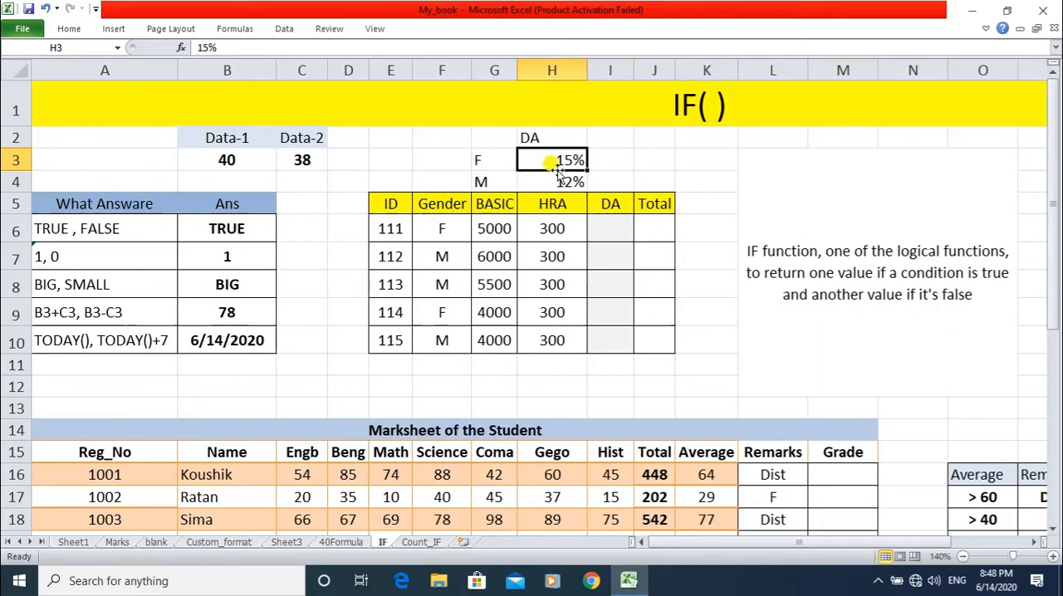
left_click(495, 230)
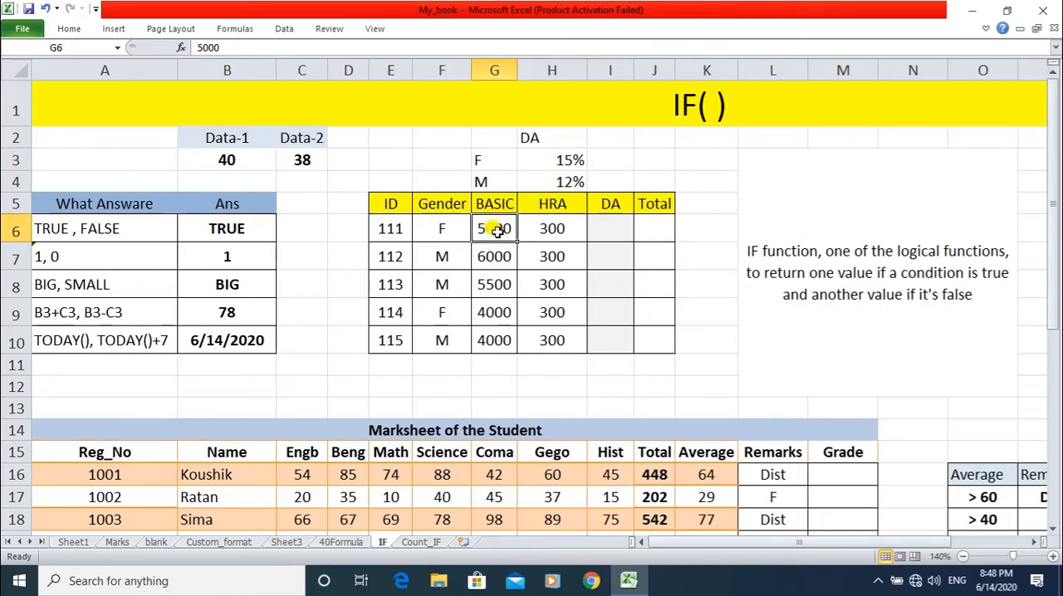
left_click(554, 161)
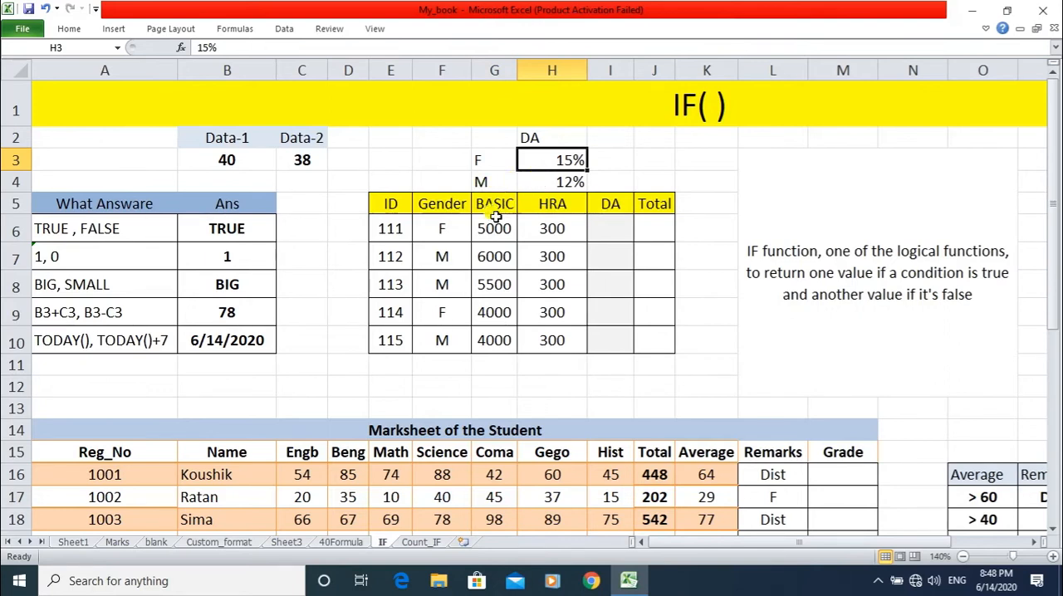
left_click(552, 182)
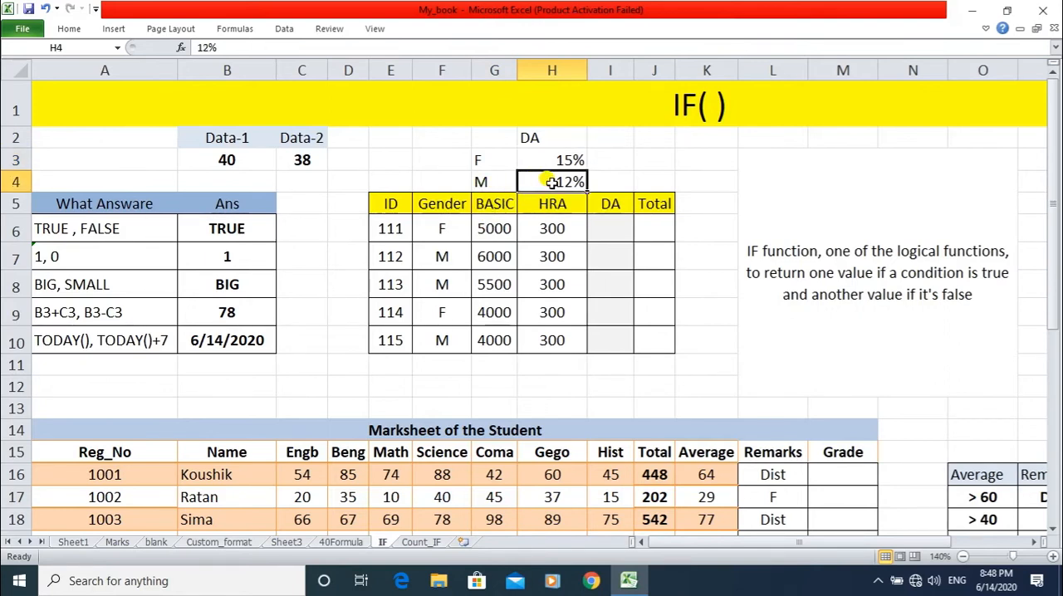
left_click(557, 158)
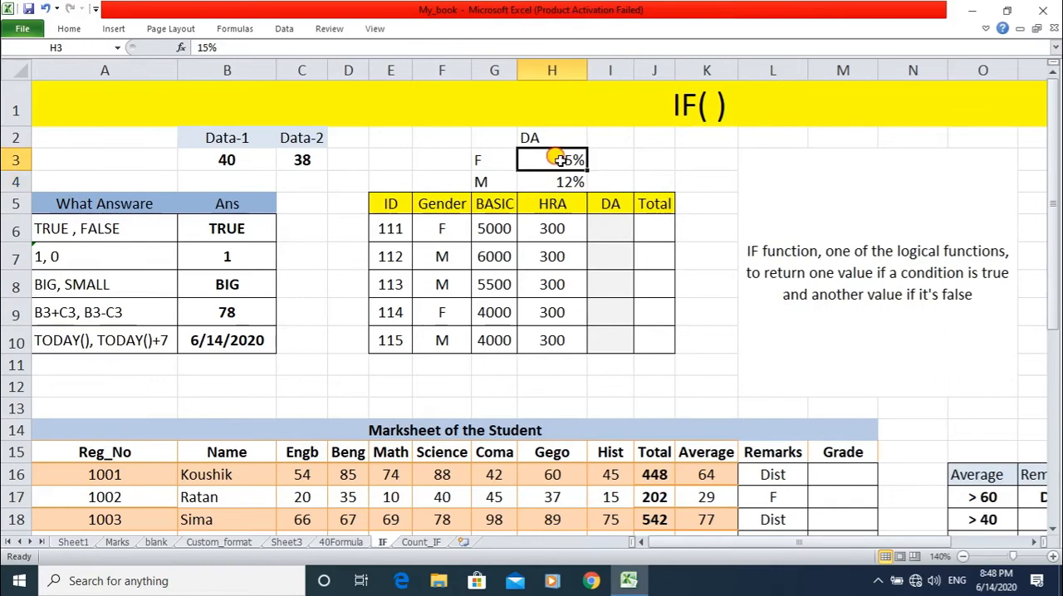
left_click(551, 180)
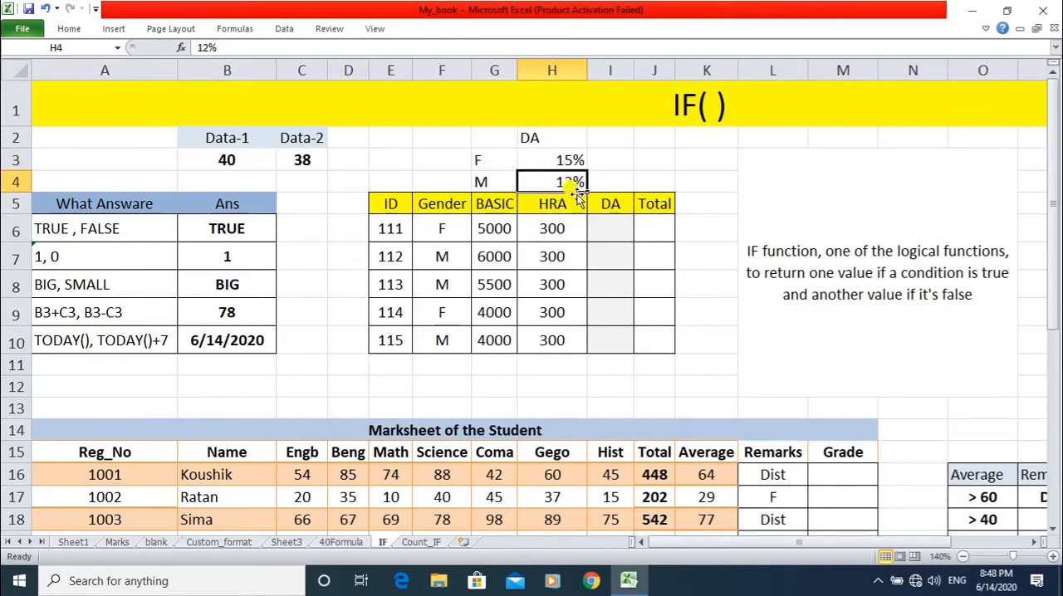
Start an IF formula in the DA cell I6 with F6="F" as its logical test.
left_click(608, 227)
type("=")
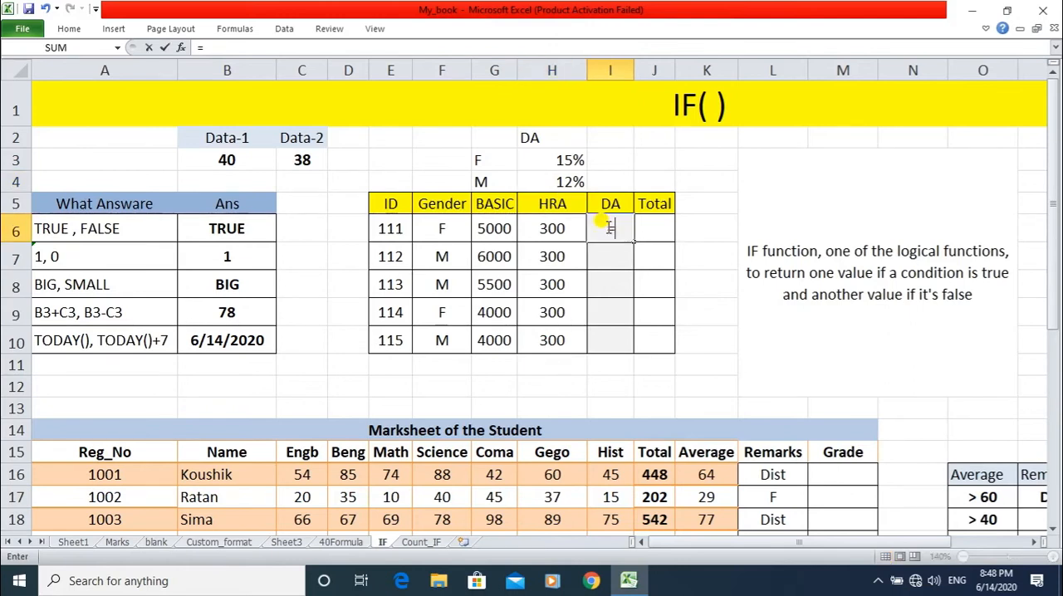
type("IF")
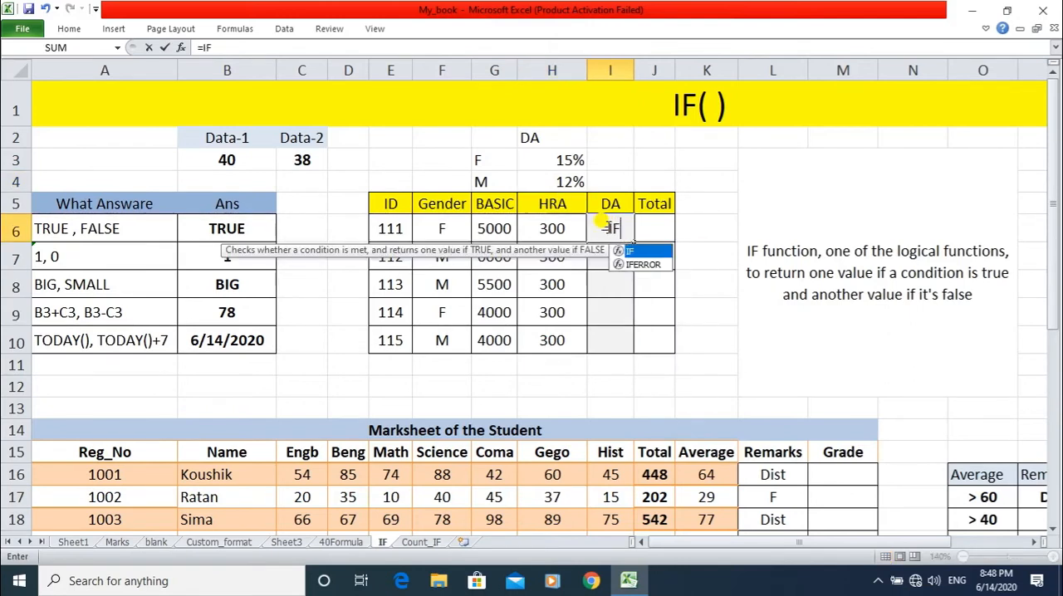
type("(")
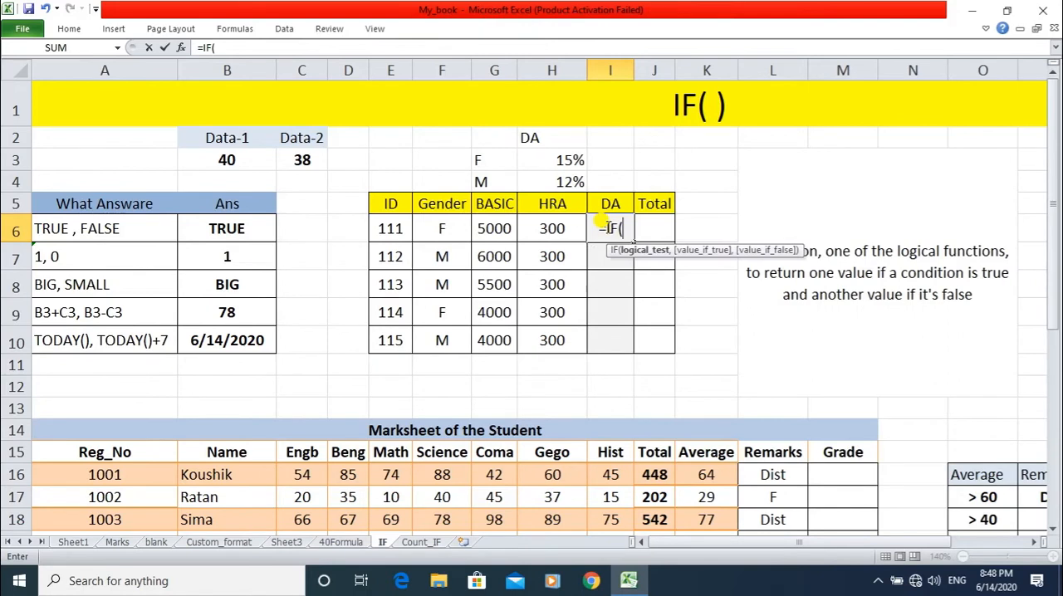
left_click(446, 227)
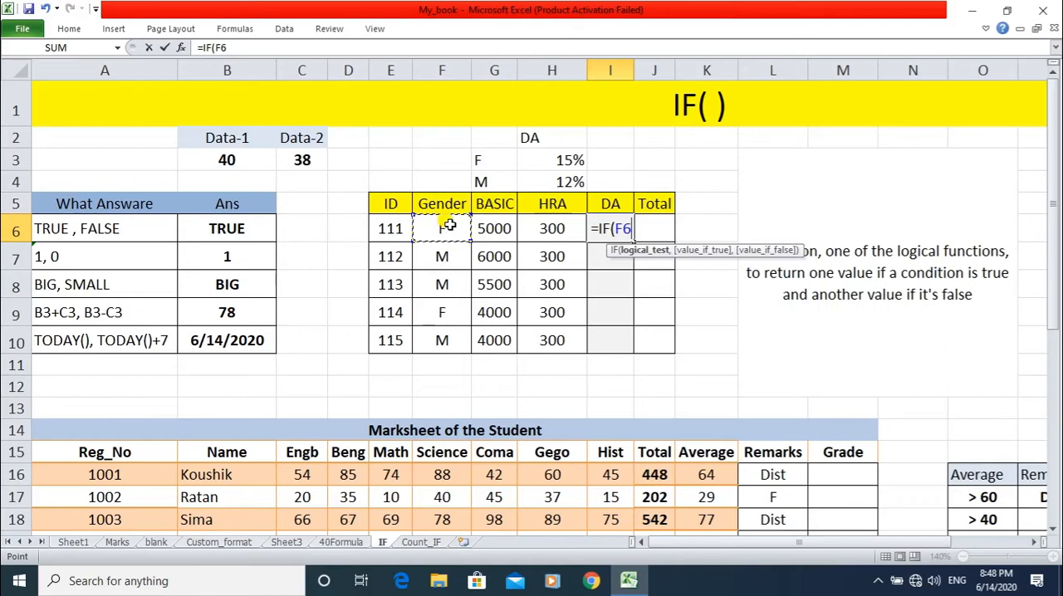
type("=")
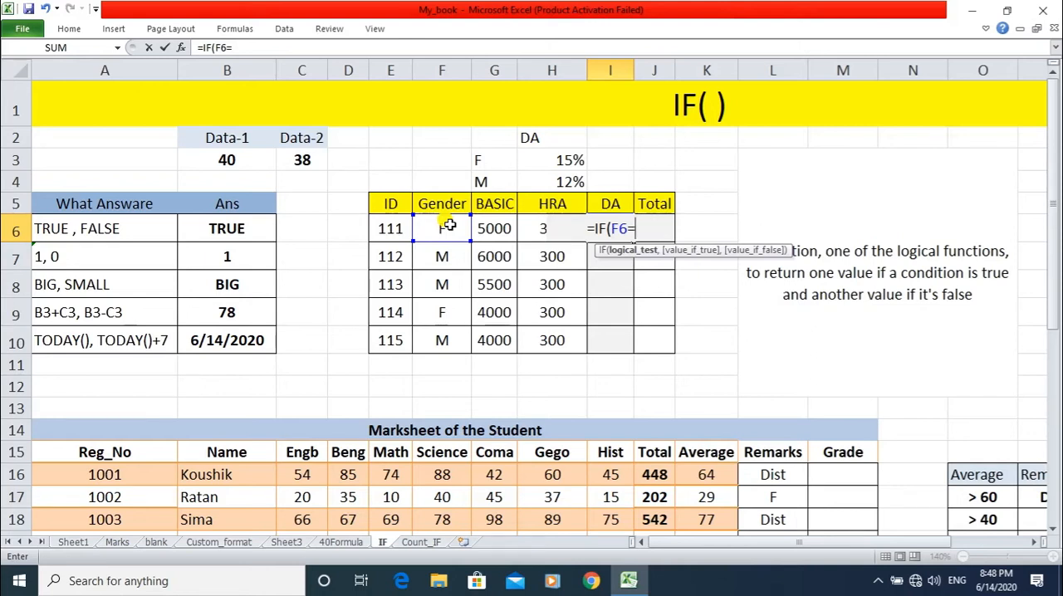
type("\"")
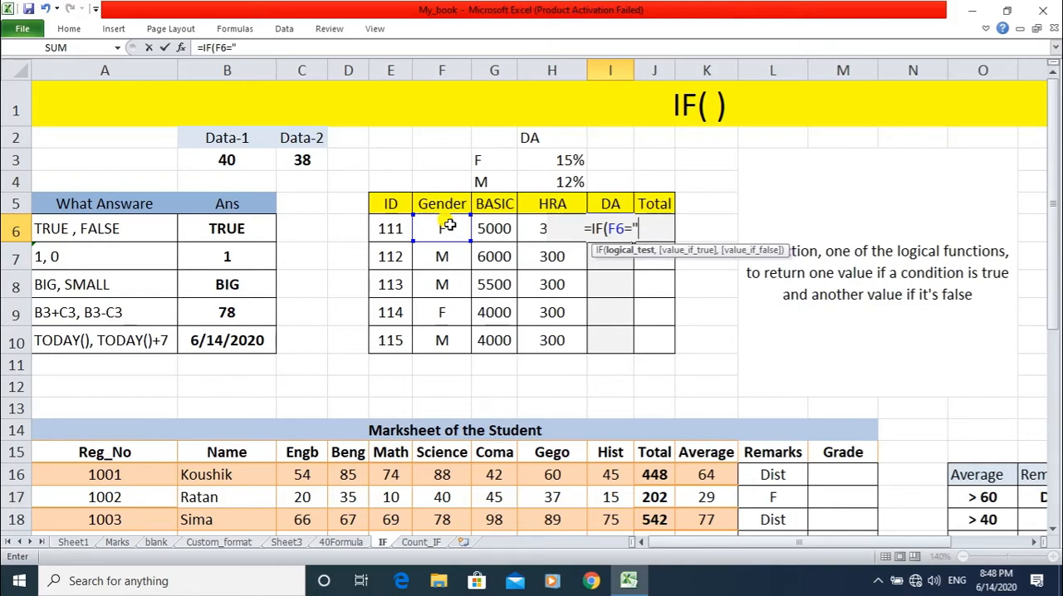
type("F\"")
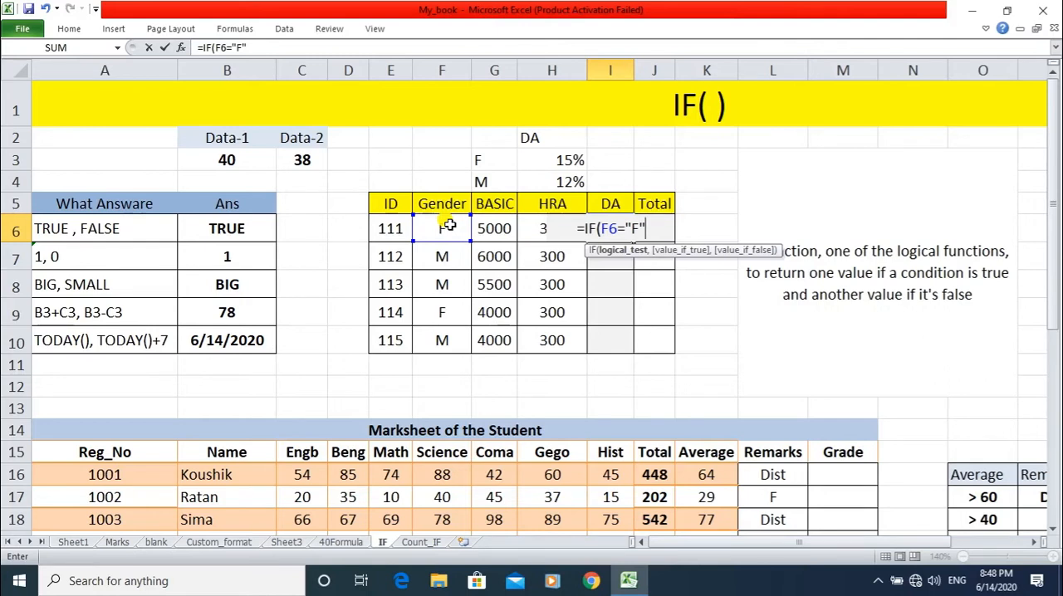
type(",")
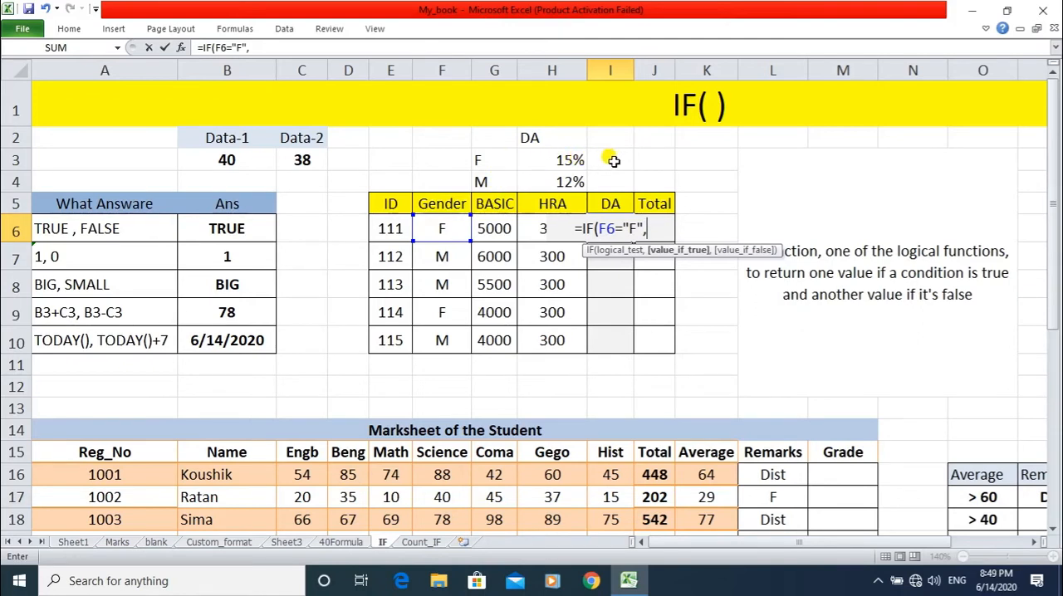
Add G6*15% as the value-if-true argument of the IF formula in I6.
left_click(494, 228)
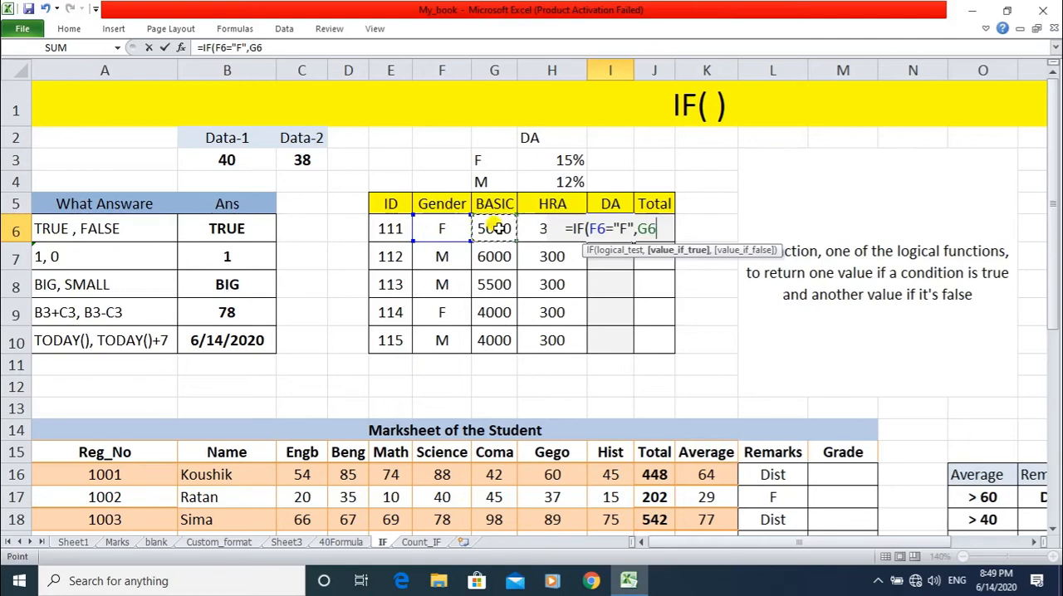
type("*15")
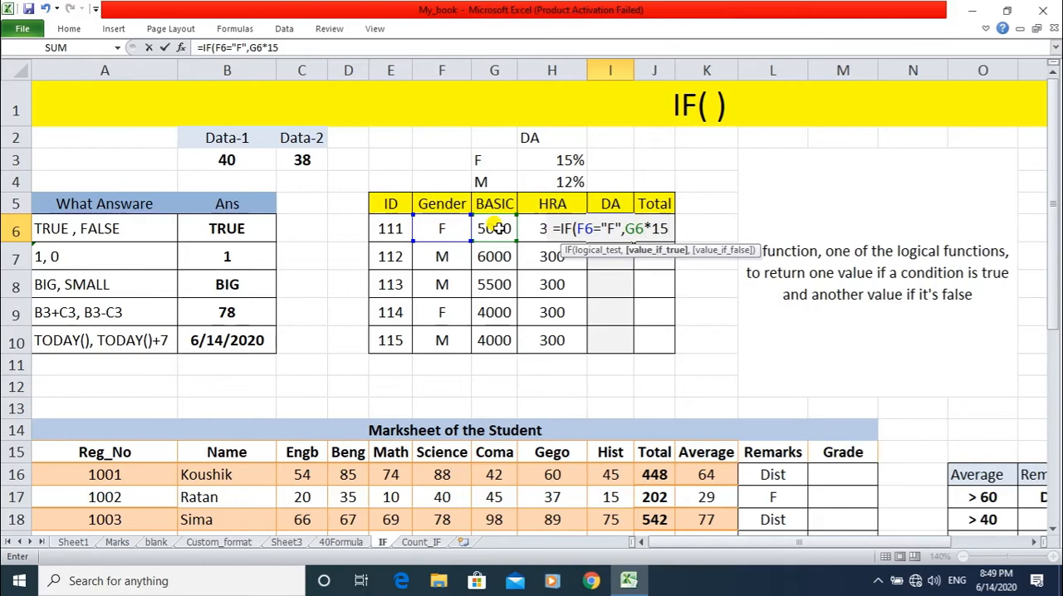
type("%")
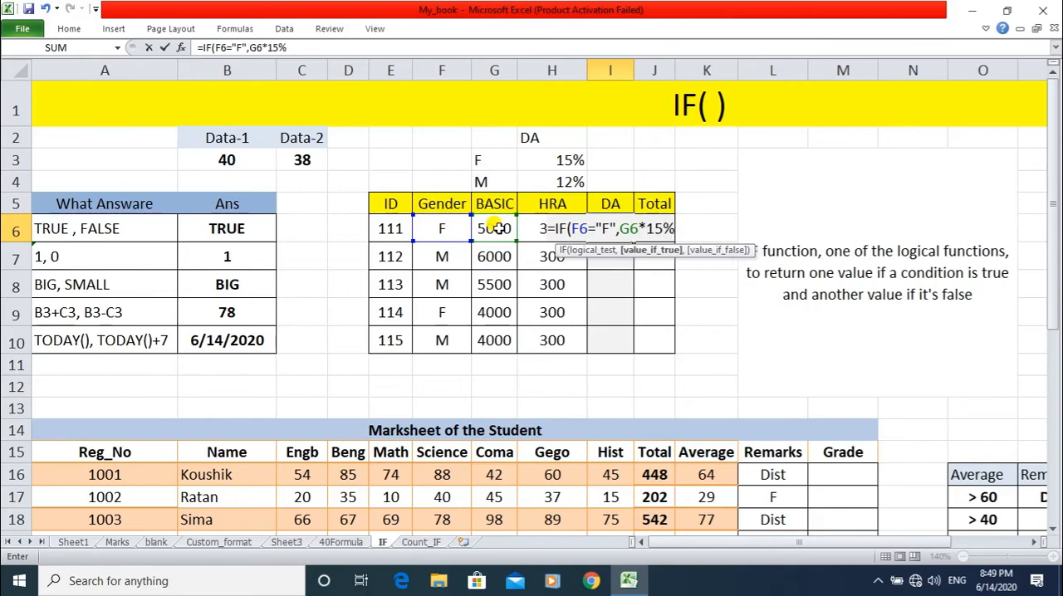
type(".")
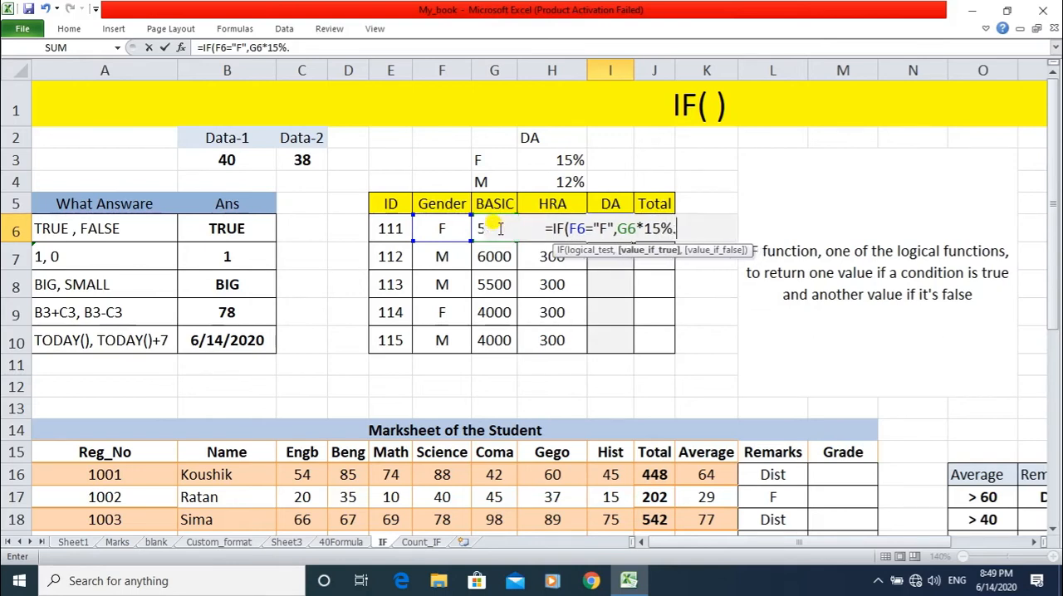
key("BackSpace")
type(",")
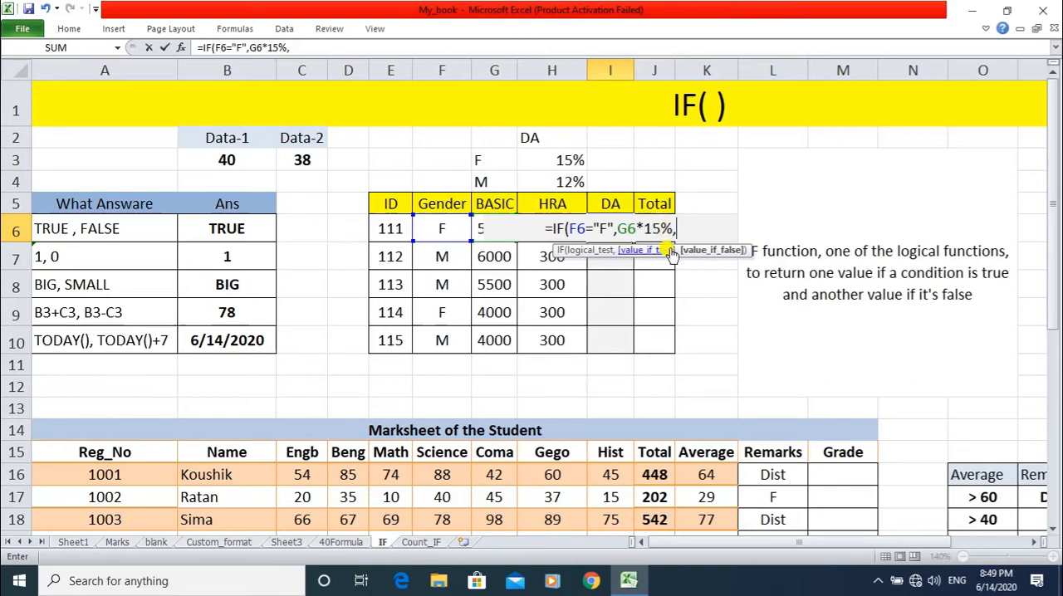
Add G6*12% as the value-if-false argument in I6 and close the formula as =IF(F6="F",G6*15%,G6*12%).
type("G6")
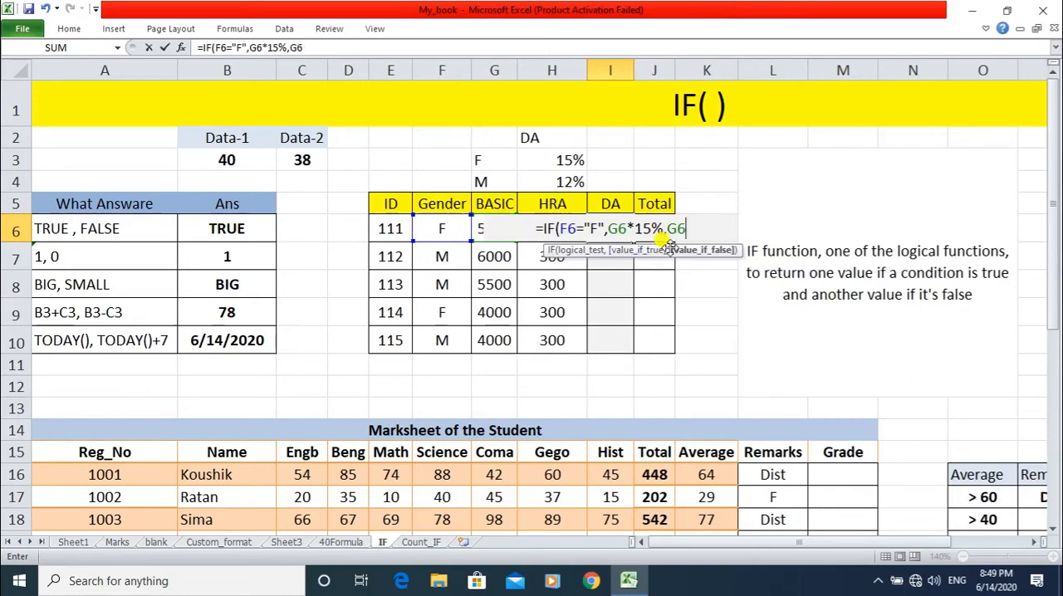
type("*12%")
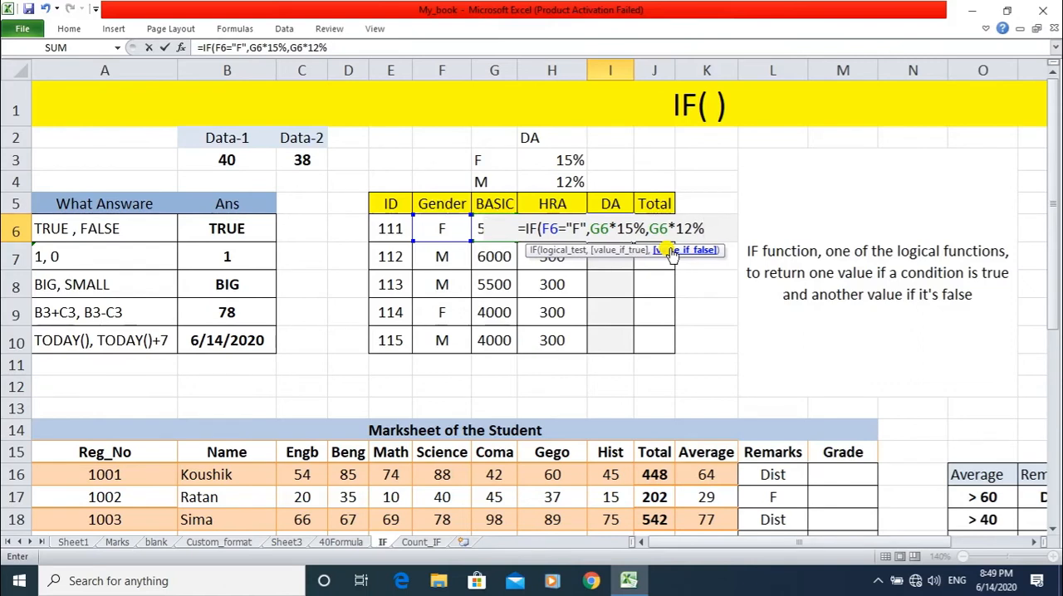
type(")")
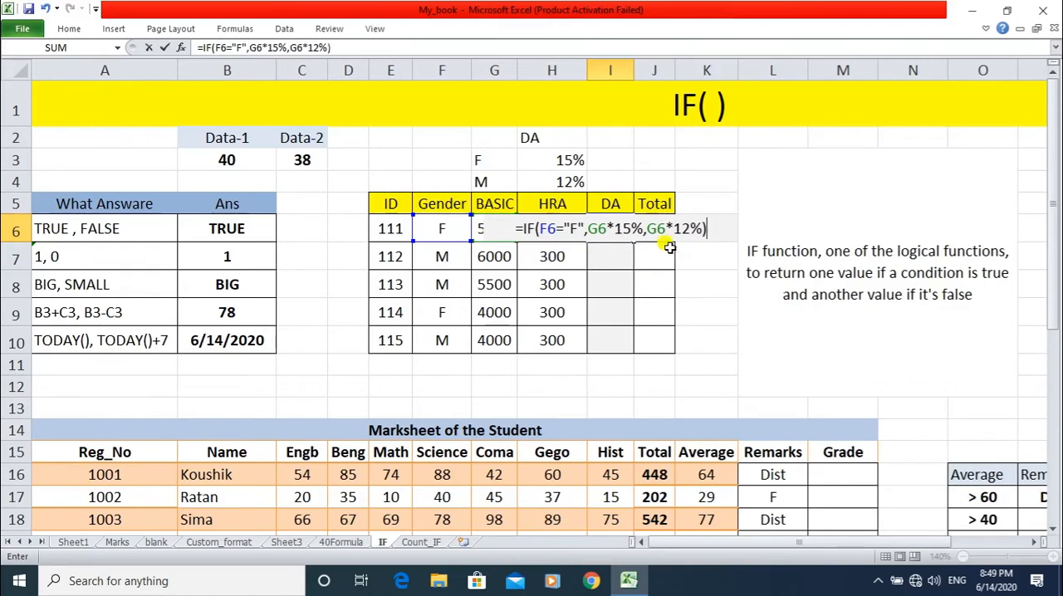
key("ctrl+F1")
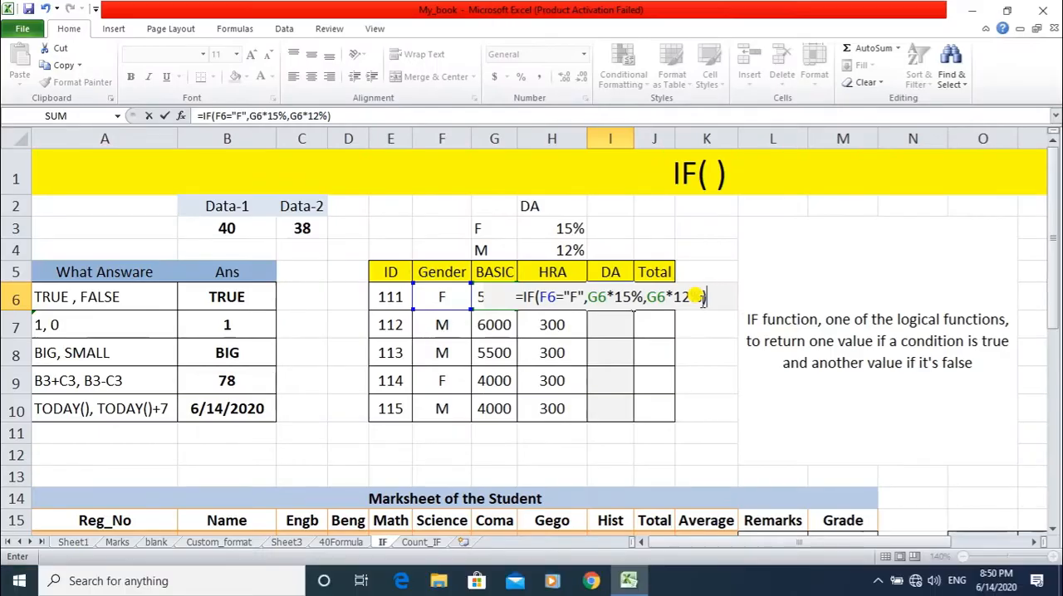
Confirm the IF formula in I6 and fill it down the DA column to I10.
key("Return")
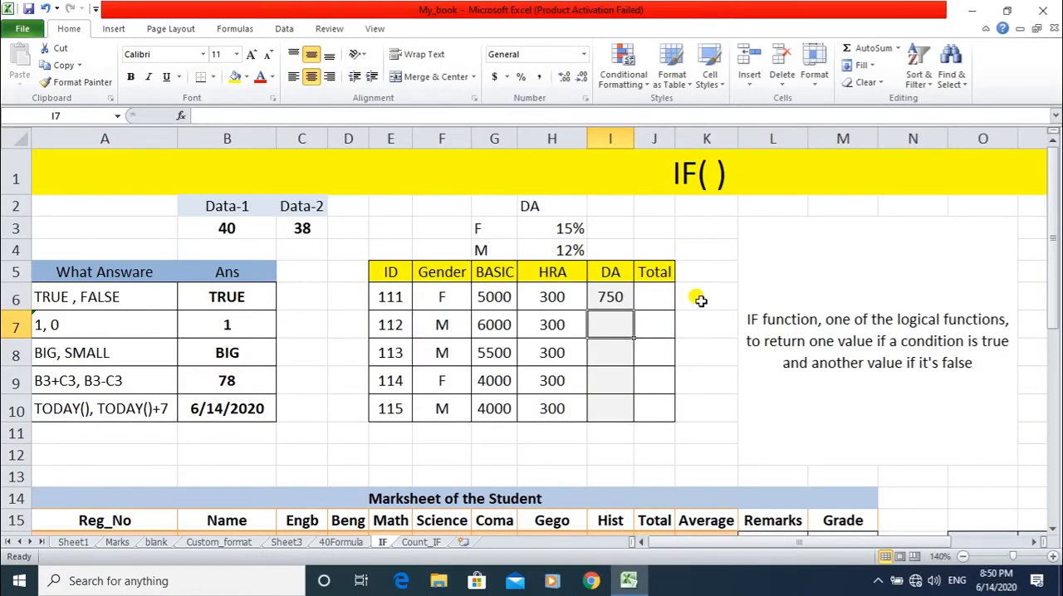
left_click(621, 298)
left_click(612, 322)
left_click(612, 352)
left_click(612, 378)
left_click(612, 405)
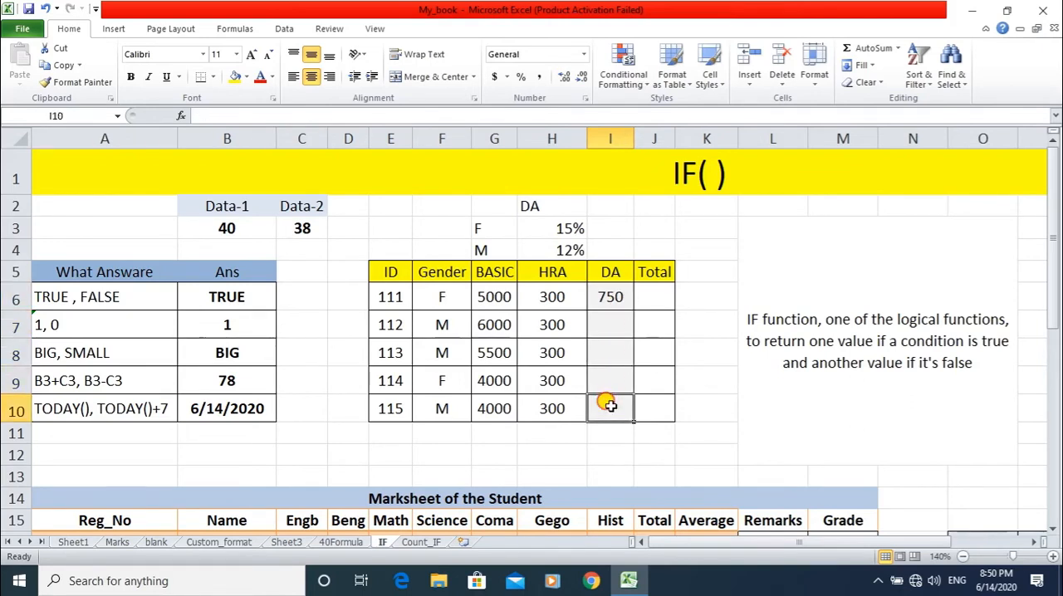
left_click(622, 296)
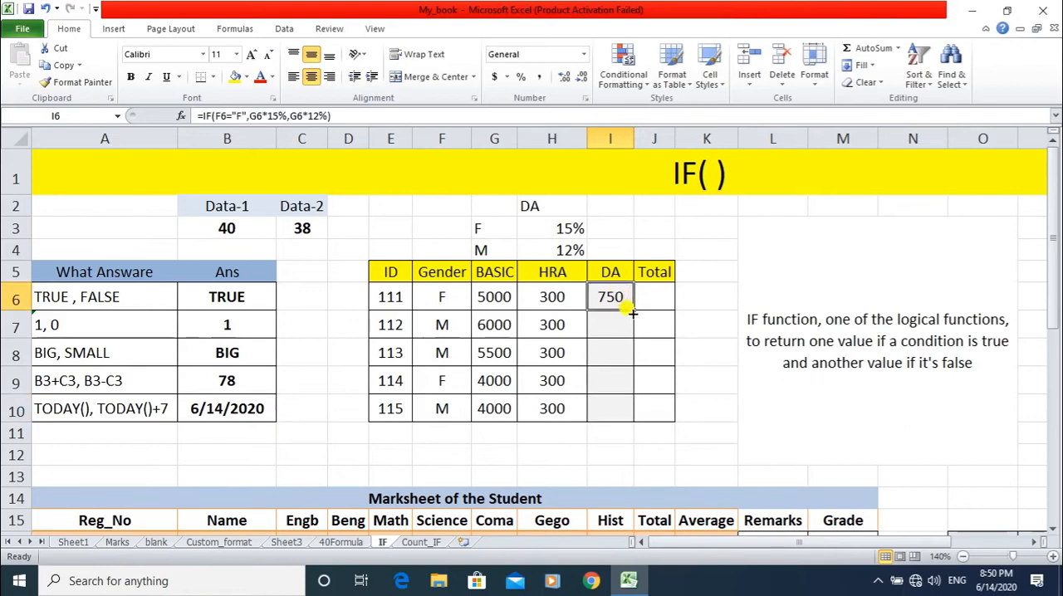
left_click_drag(631, 309, 622, 408)
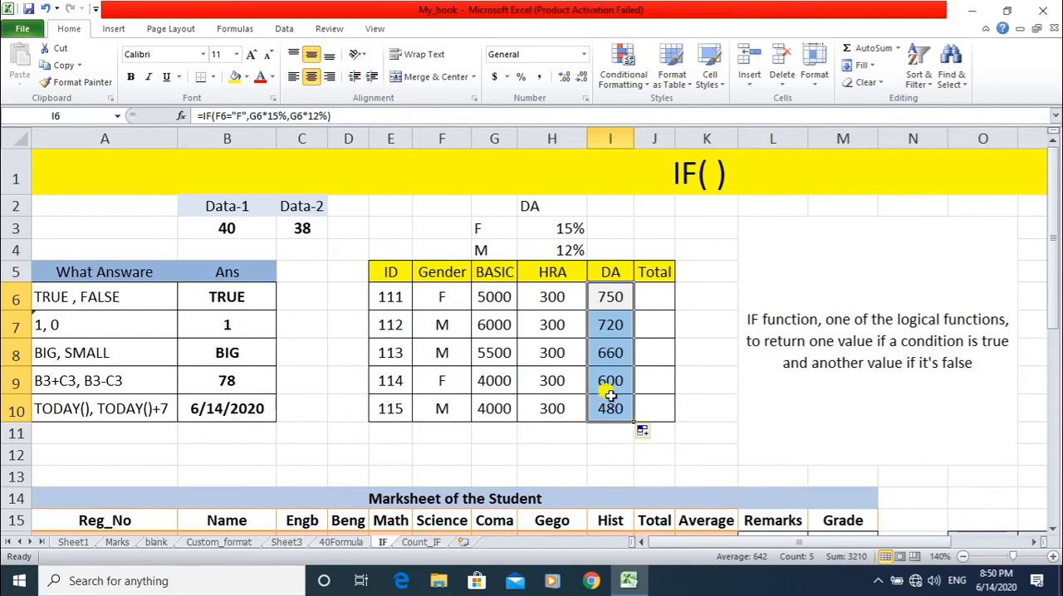
Check the DA column's filled IF formulas in I6 to I9 for their adjusted row references.
left_click(599, 306)
left_click(600, 319)
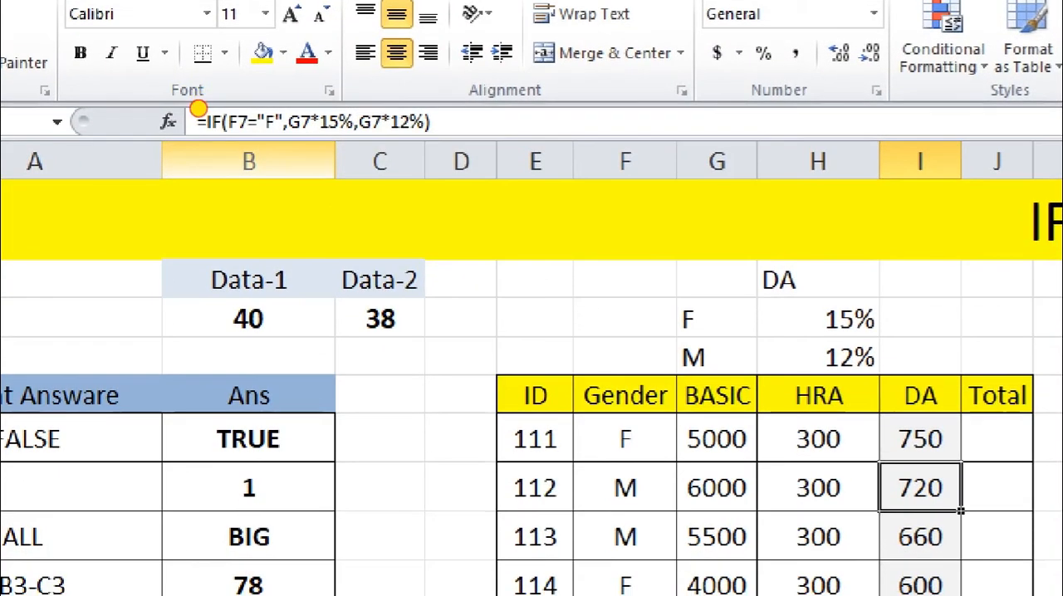
left_click_drag(186, 161, 468, 158)
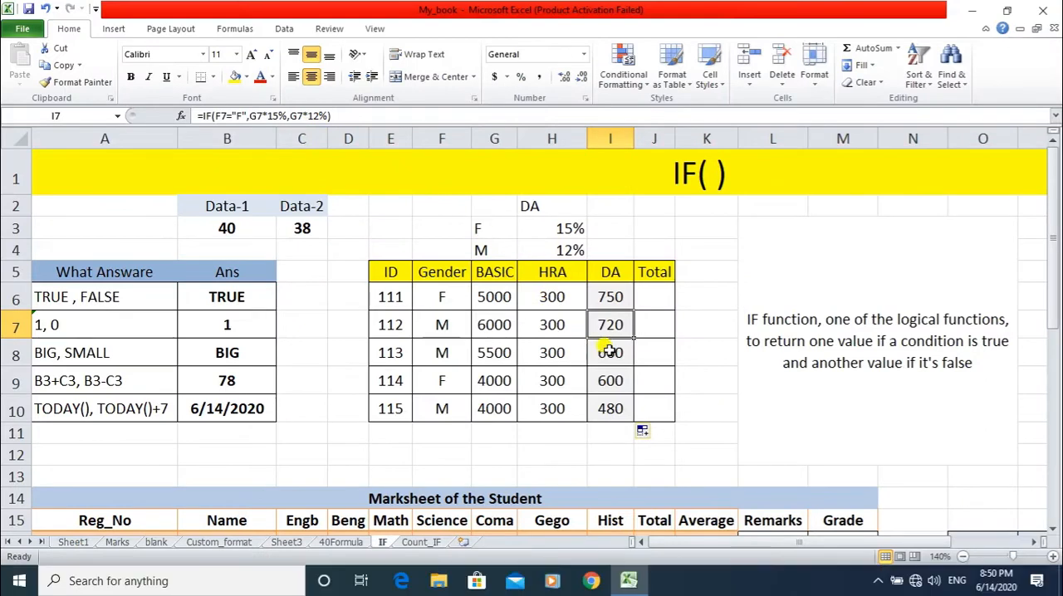
left_click(609, 352)
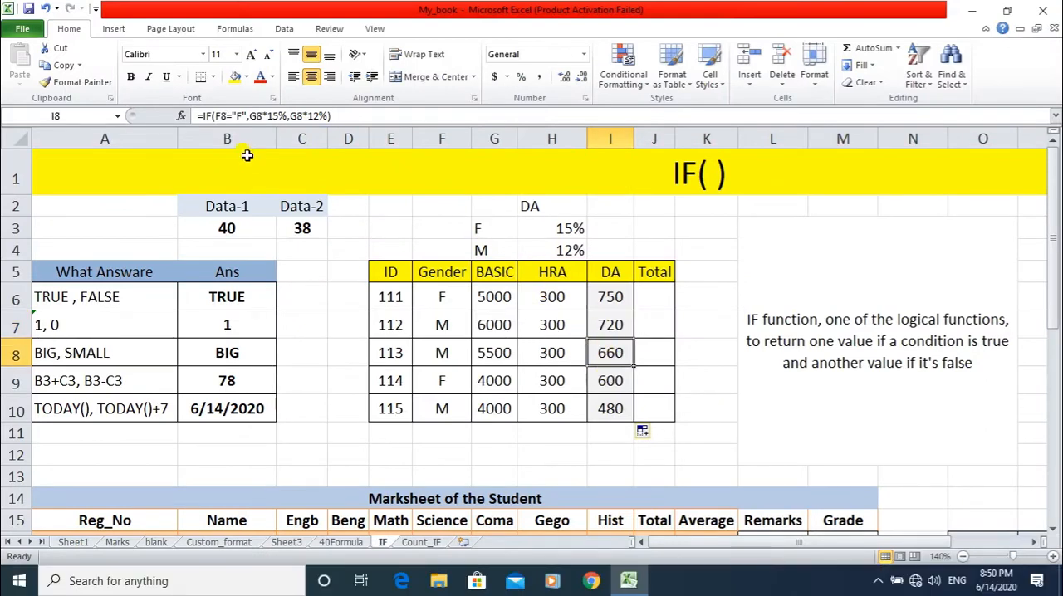
left_click(602, 375)
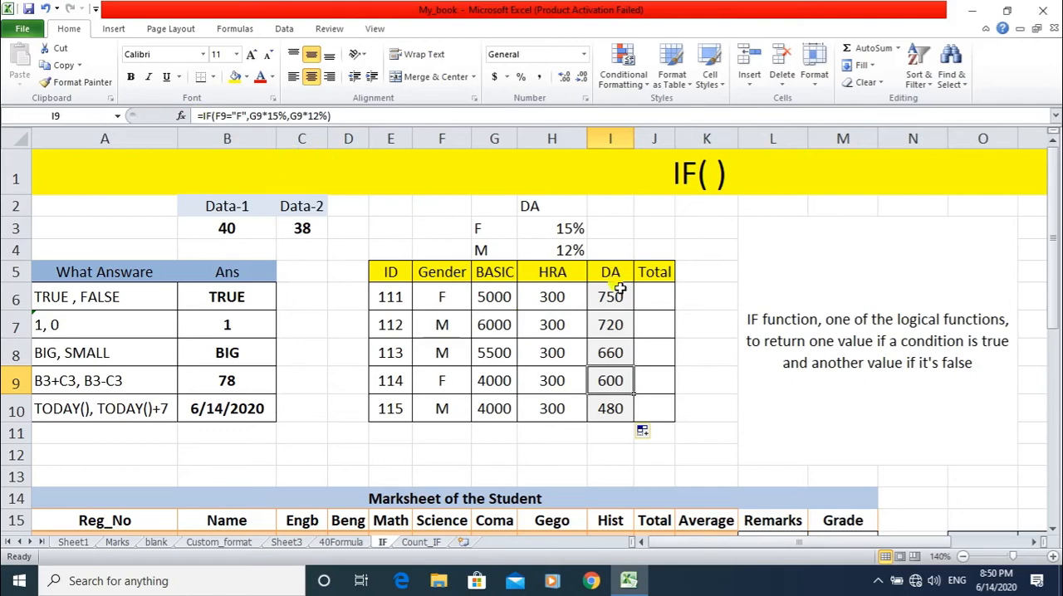
Total BASIC, HRA and DA in J6 with =SUM(G6:I6) and fill the formula down to J10.
left_click(651, 292)
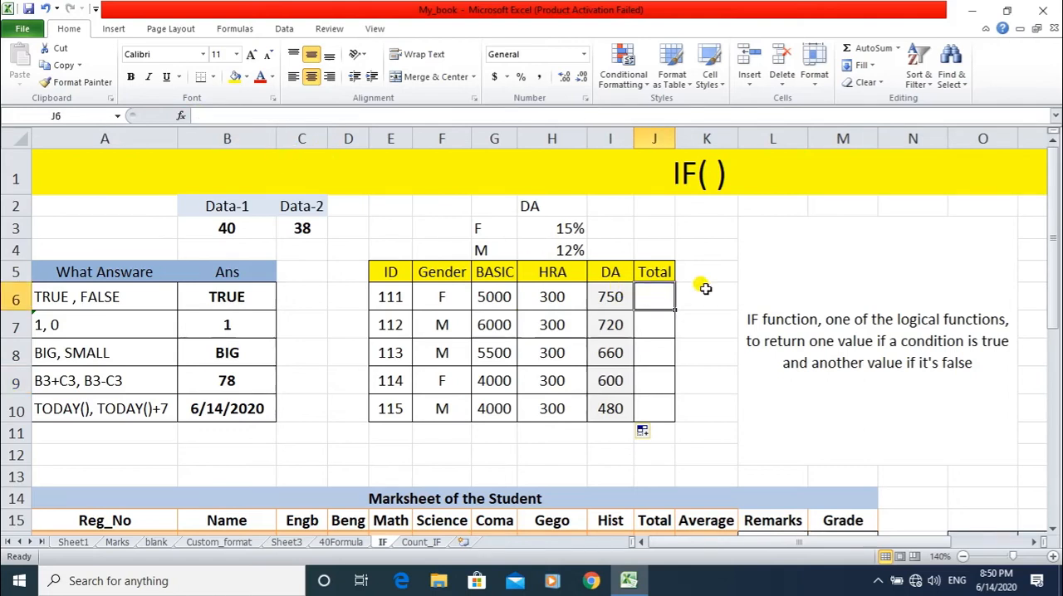
type("=SUM(")
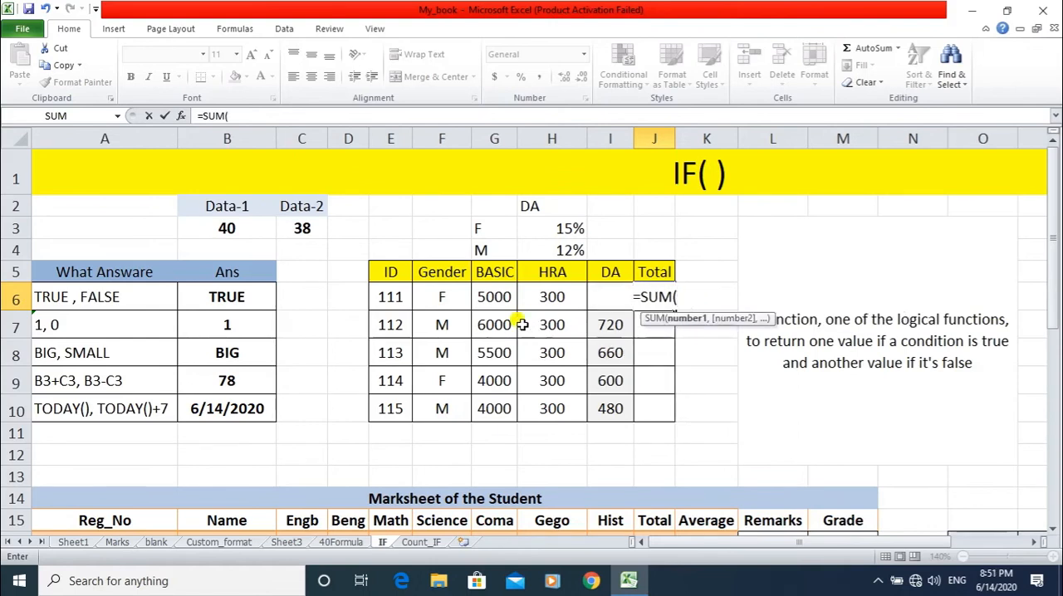
left_click_drag(496, 297, 599, 296)
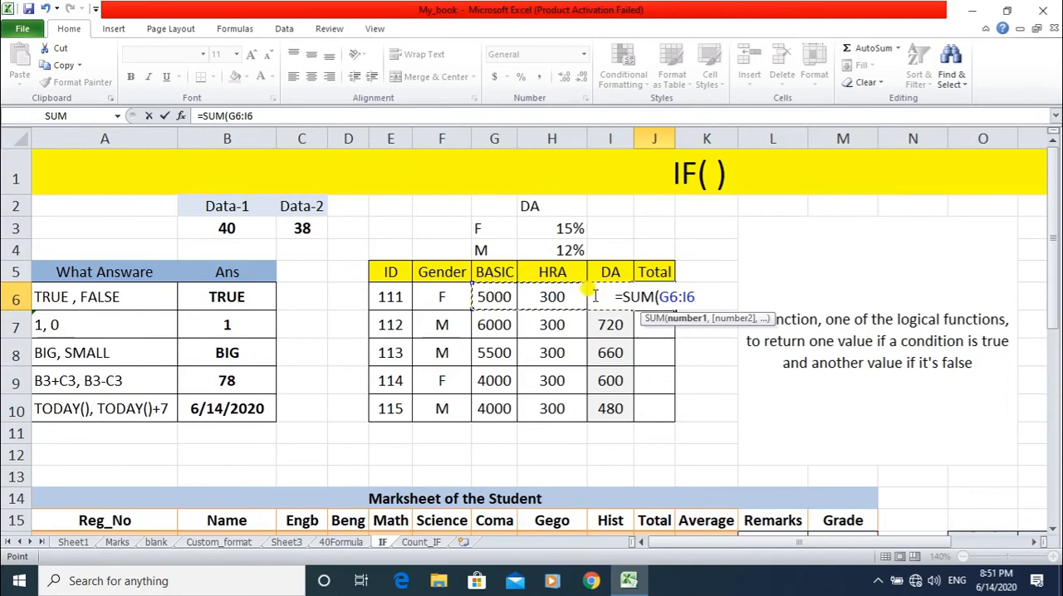
type(")")
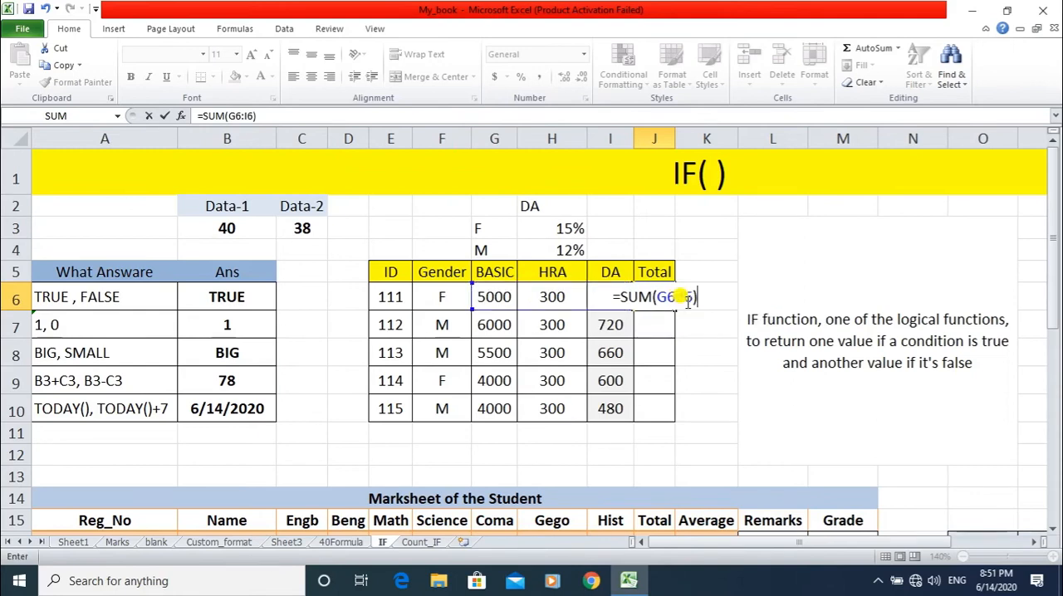
key("Return")
left_click(664, 297)
left_click_drag(674, 310, 656, 410)
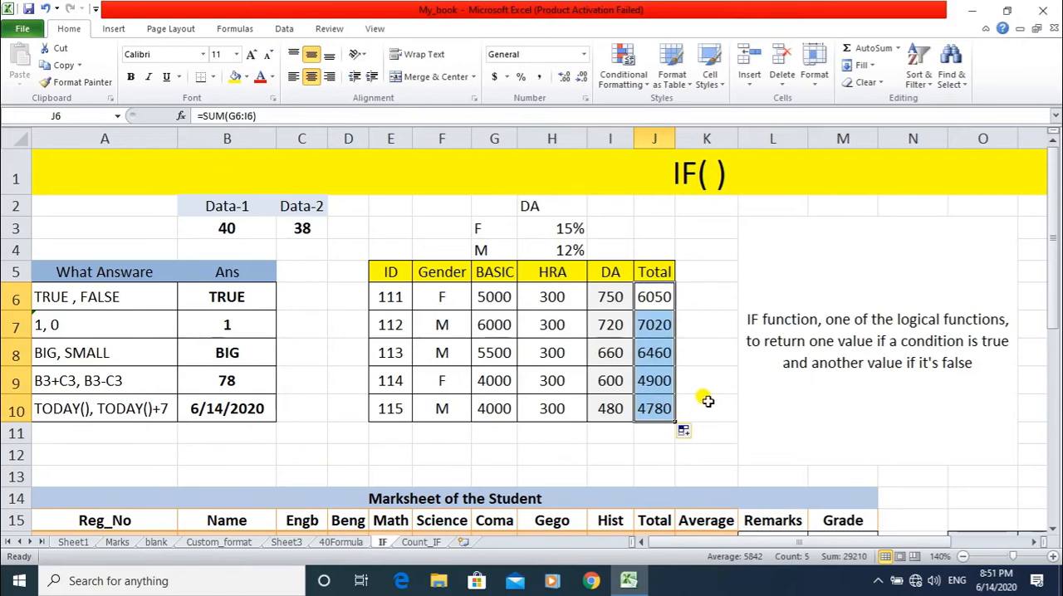
Review the Data-1 and Data-2 values, the DA formula in I6 and the gender it tests in F6.
left_click(182, 224)
left_click(283, 224)
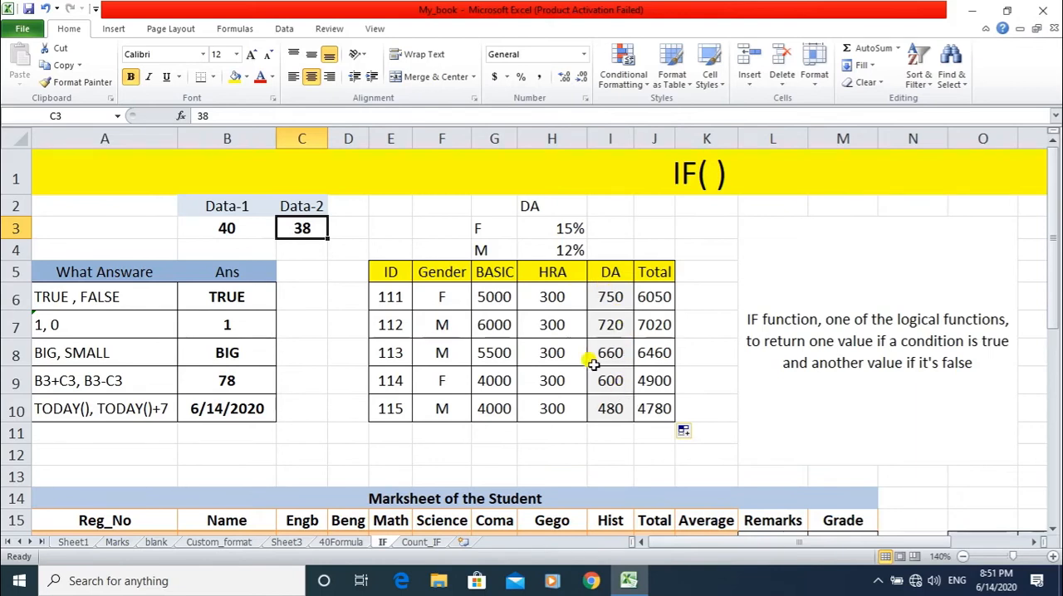
left_click(610, 298)
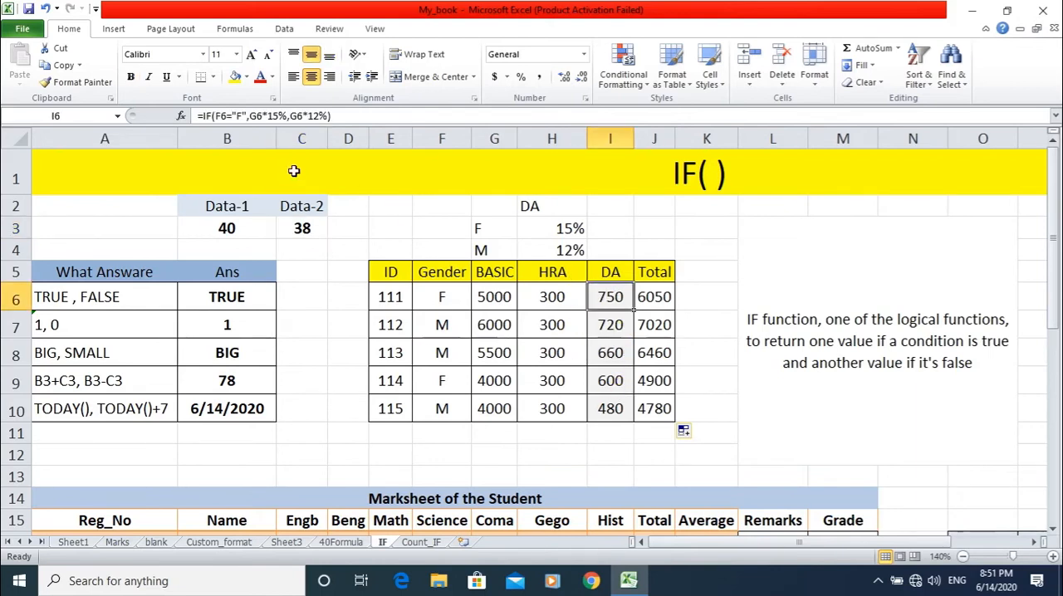
left_click(443, 297)
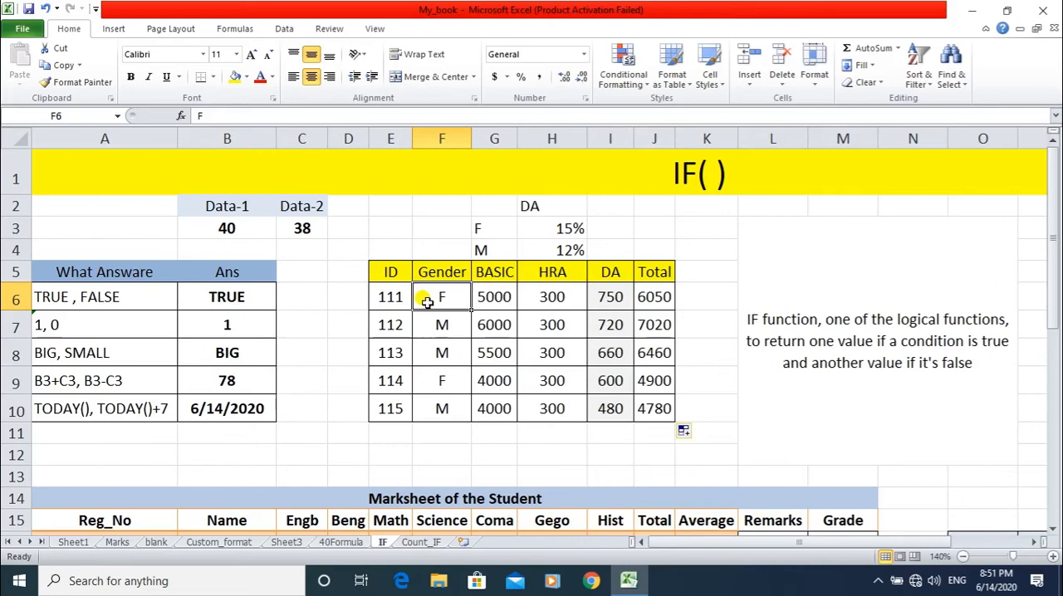
Clear the existing entries from the marksheet's Remarks column, L16:L25.
scroll(427, 302, "down", 3)
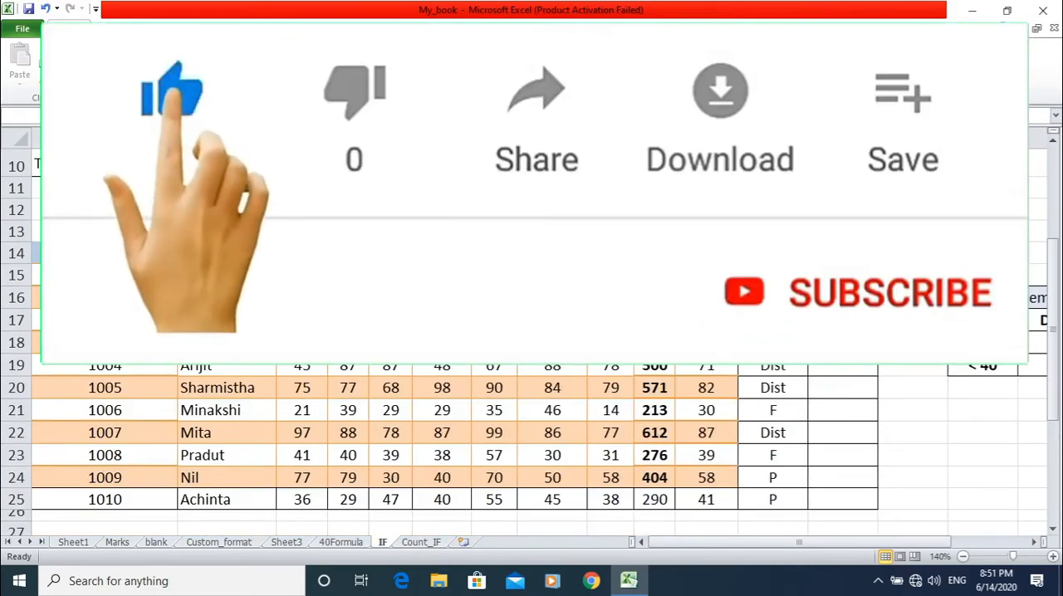
left_click_drag(772, 297, 756, 500)
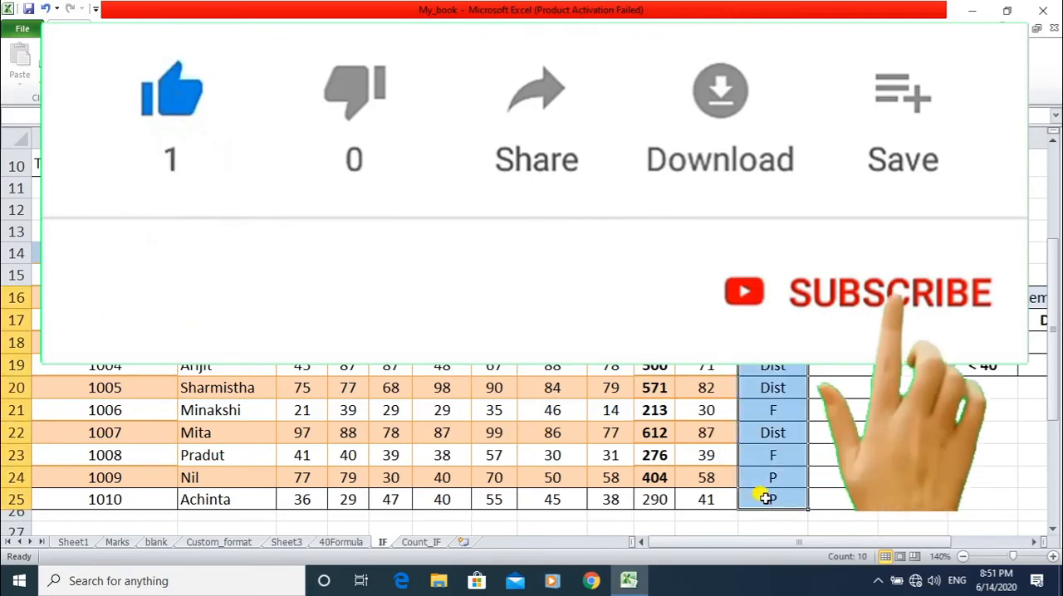
key("Delete")
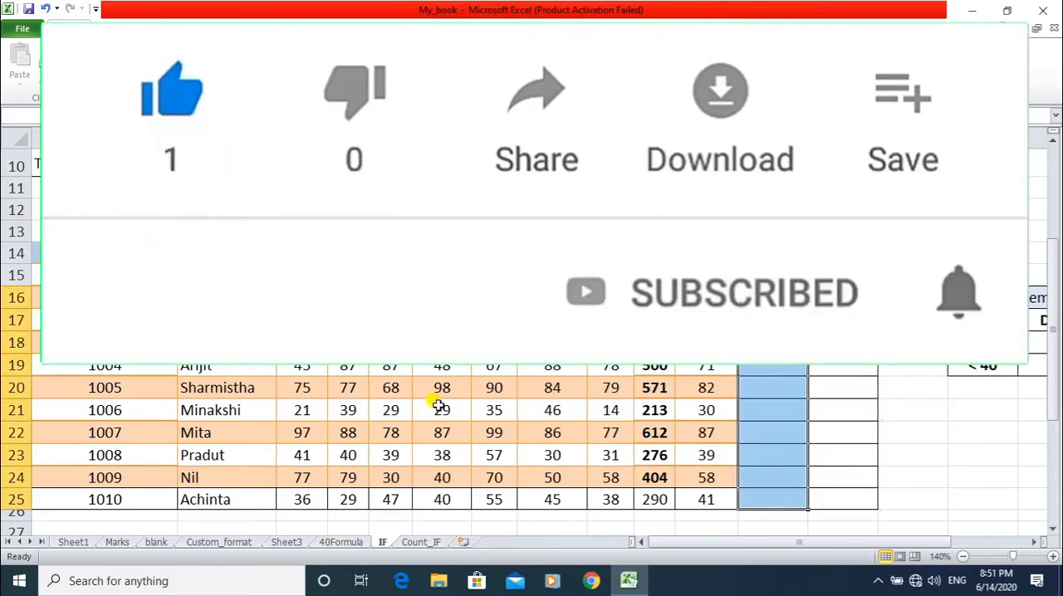
Examine the Average and Remarks criteria table beside the marksheet.
left_click_drag(685, 543, 707, 549)
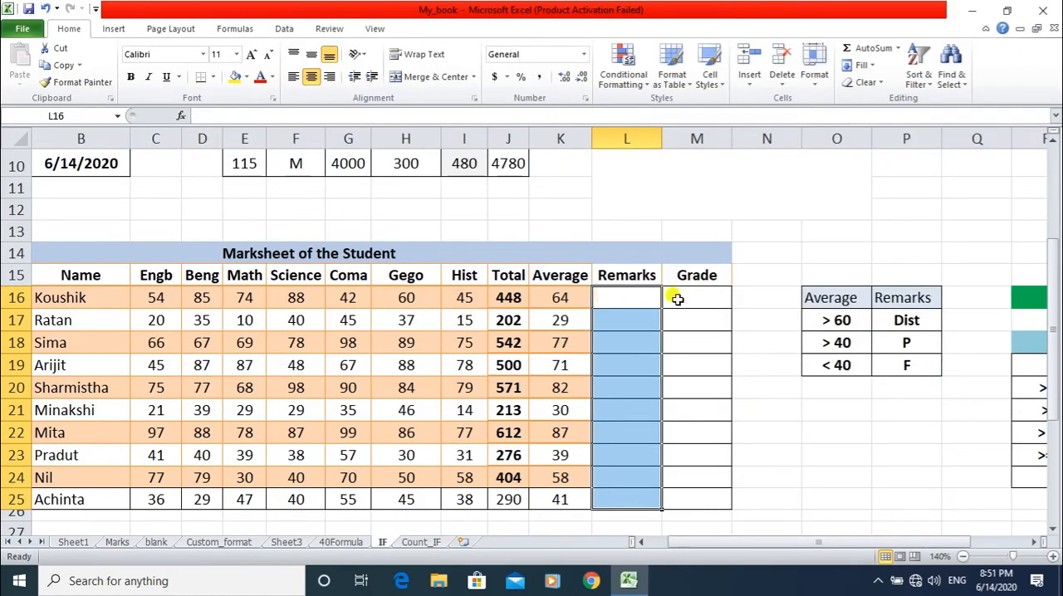
left_click(884, 319)
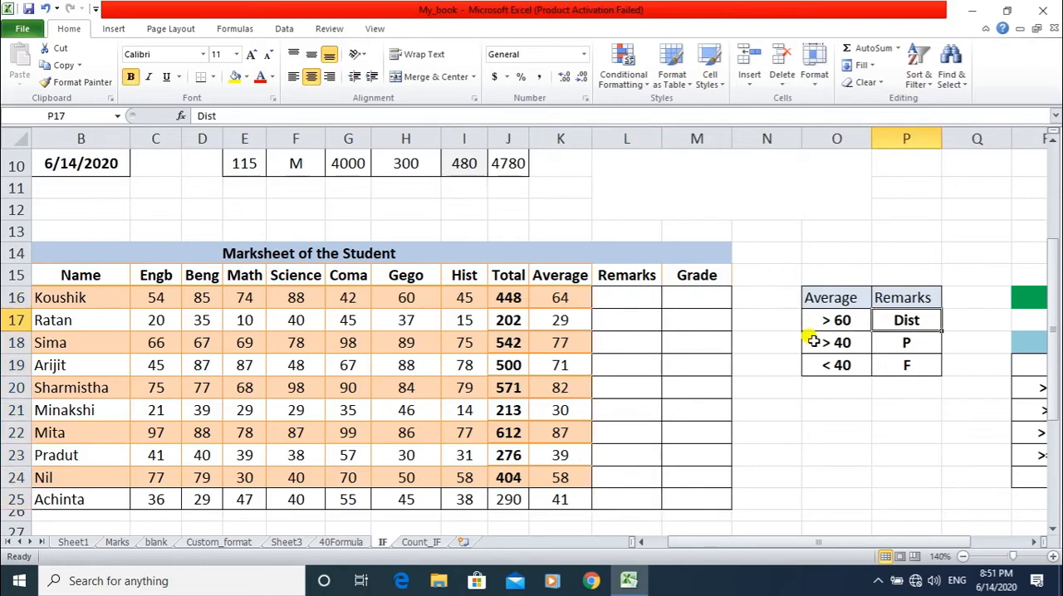
left_click(921, 342)
left_click(827, 369)
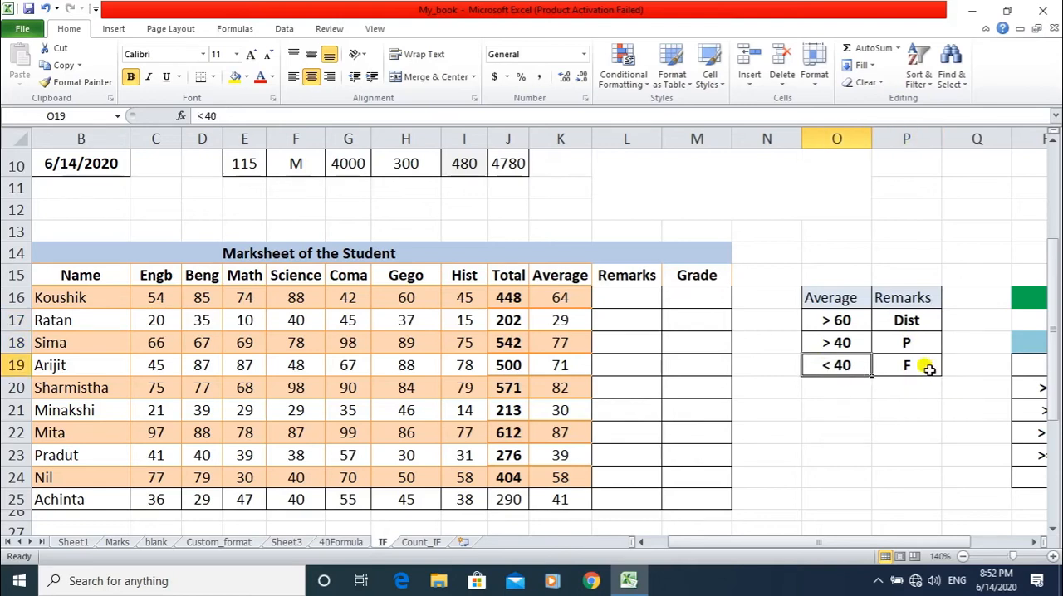
Start an IF formula in the first Remarks cell L16 with K16>60 as its logical test.
left_click(609, 302)
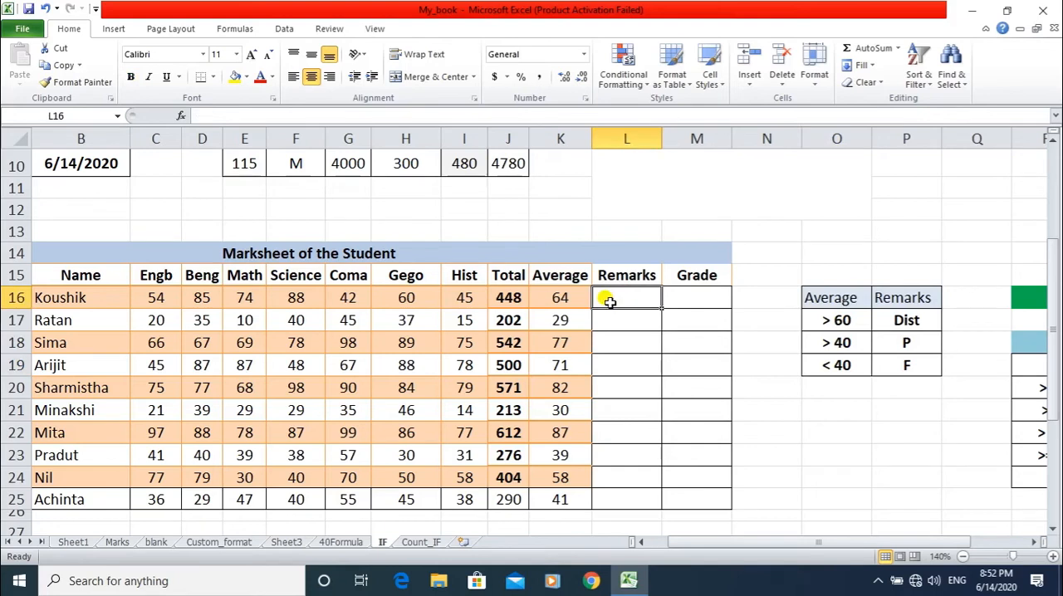
scroll(609, 302, "up", 3)
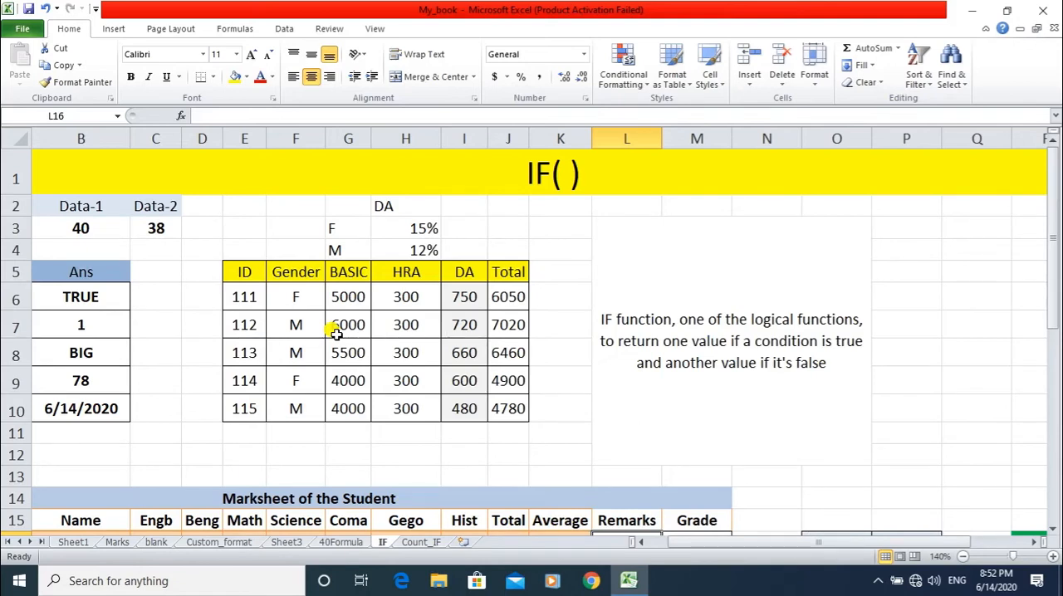
scroll(335, 332, "down", 4)
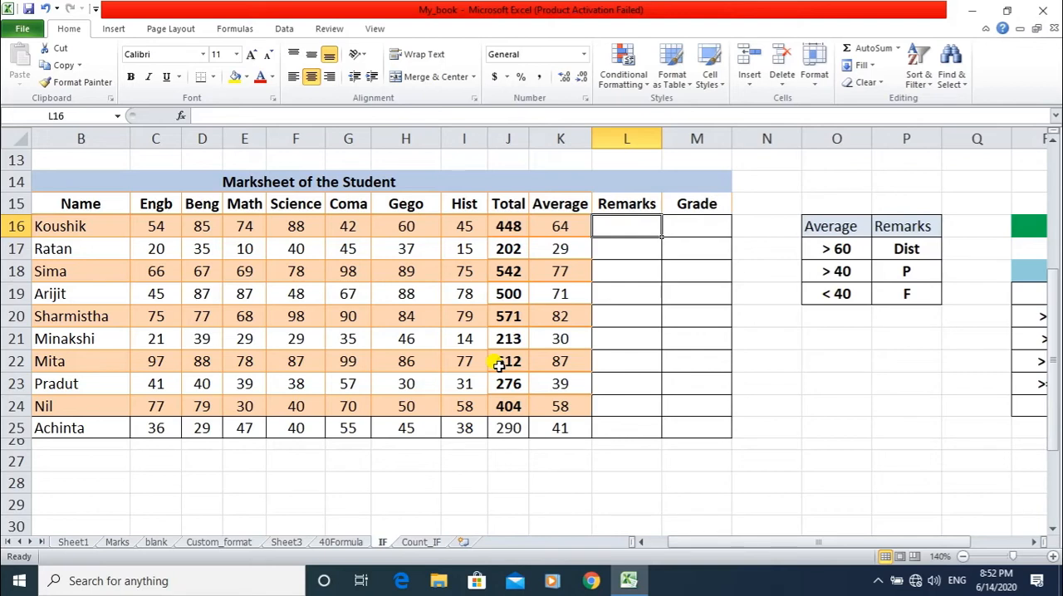
type("=")
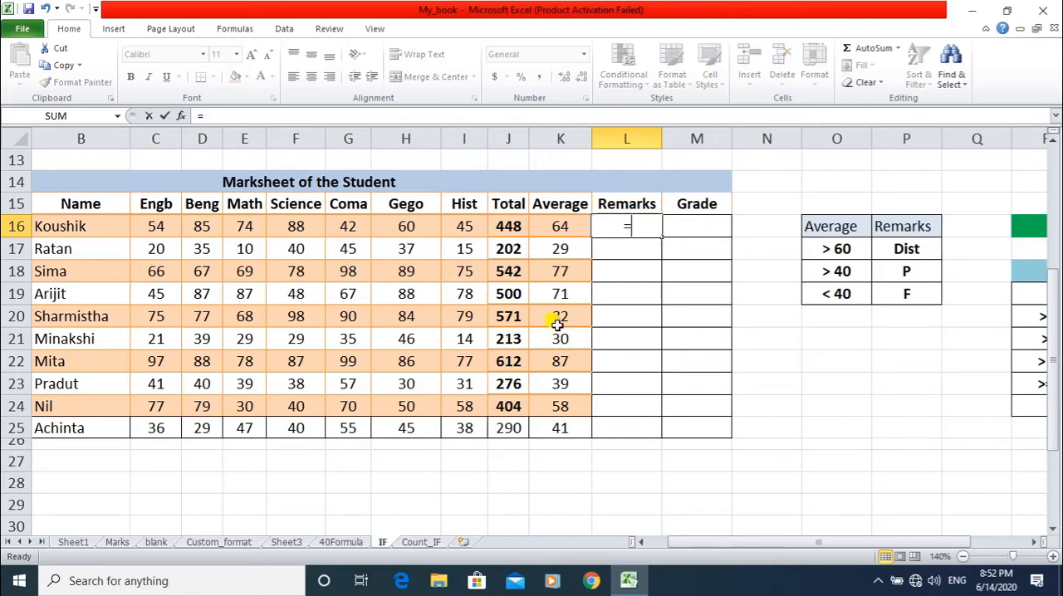
type("IF")
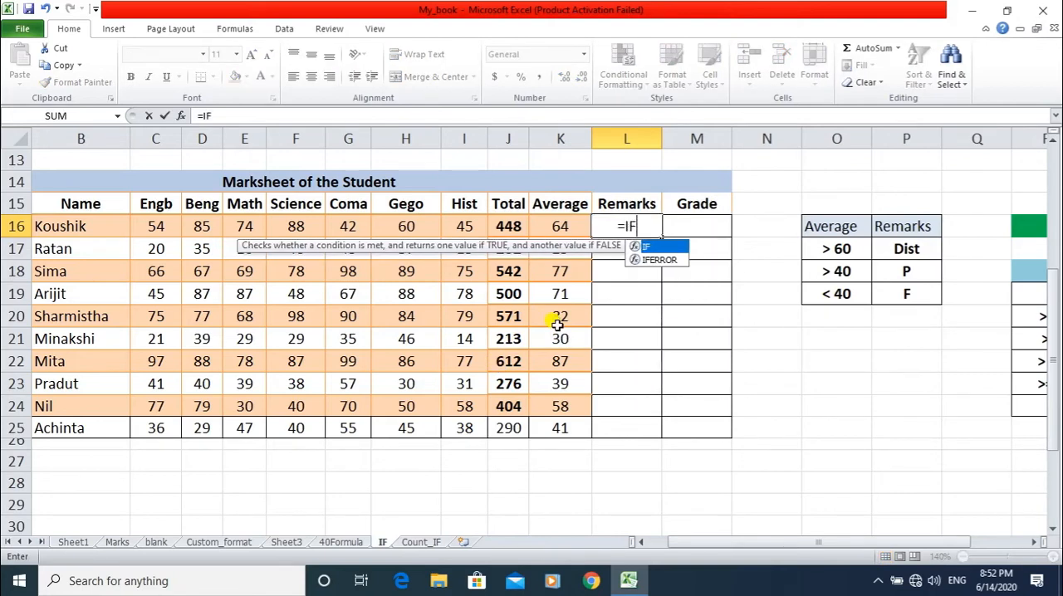
type("(")
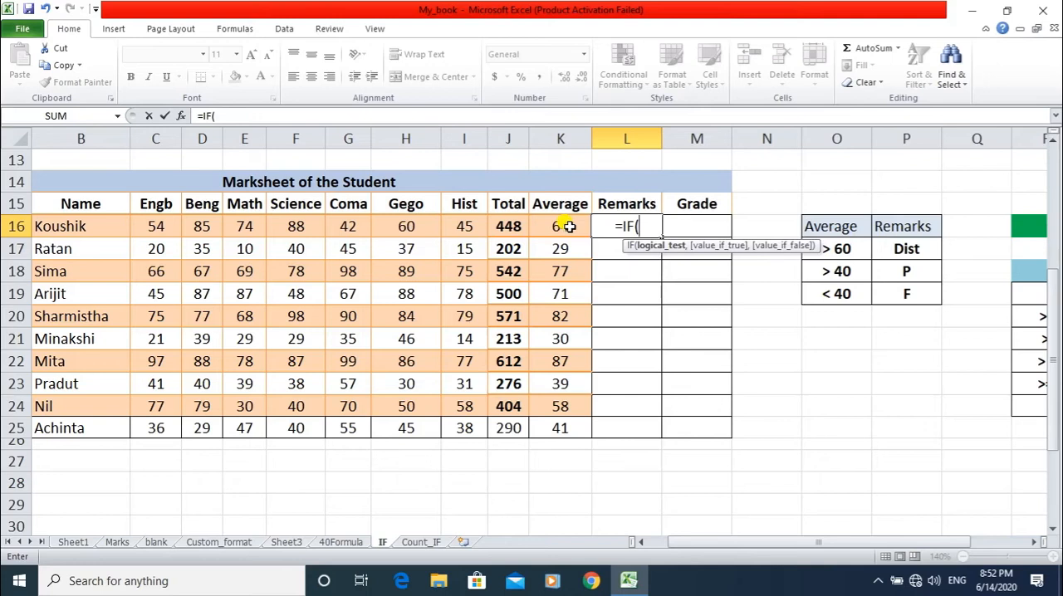
type("K16")
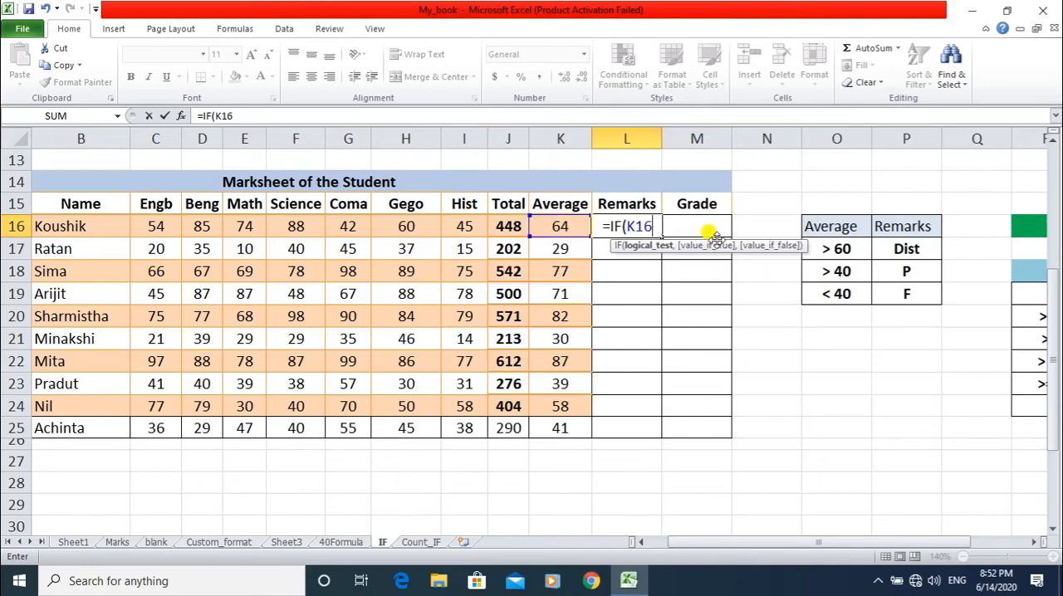
type(">60")
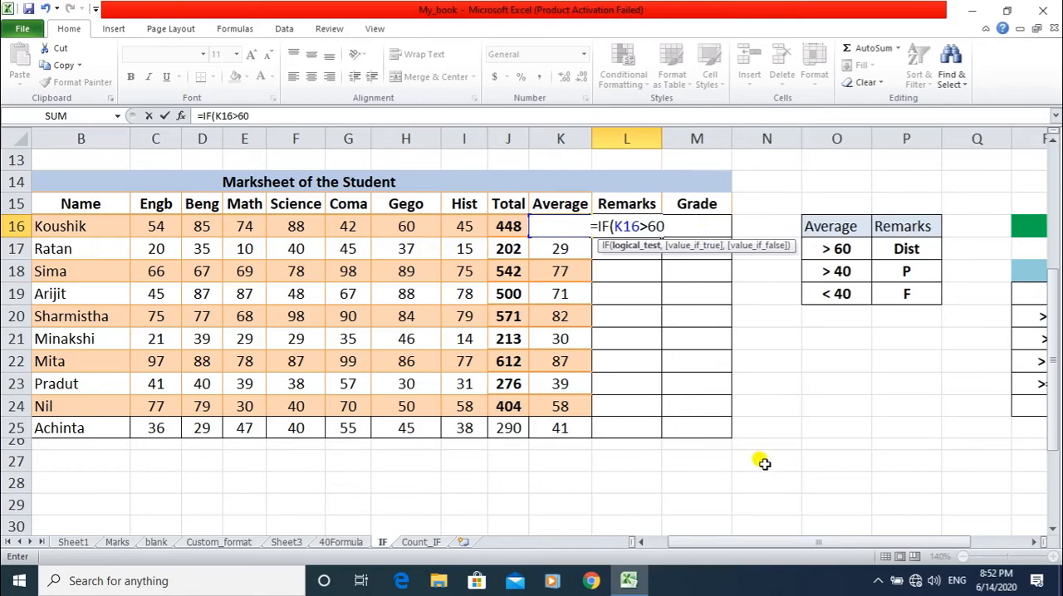
type(",")
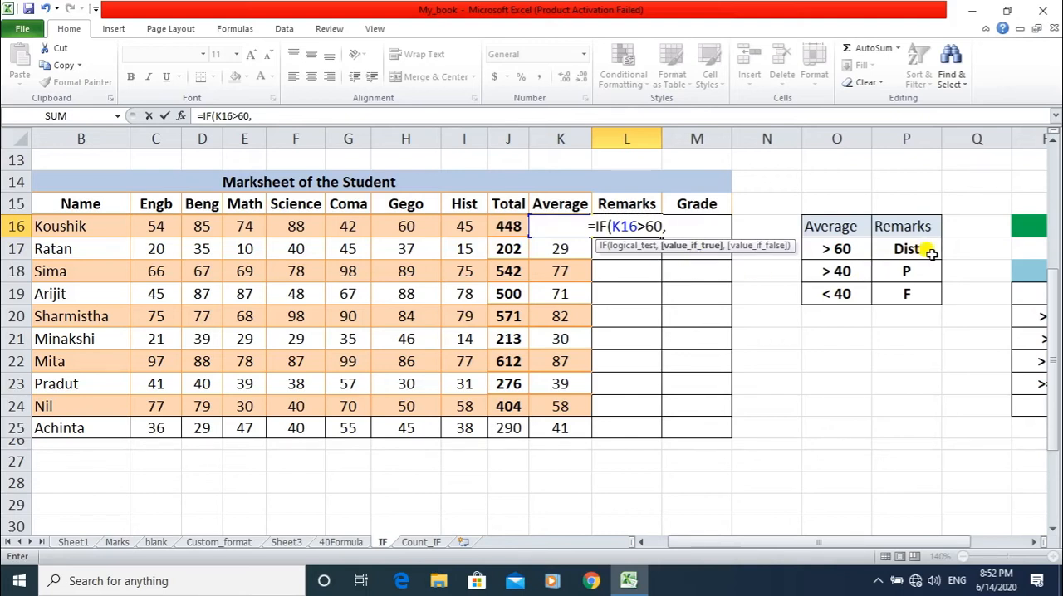
Add "Dist" as the value if true in the L16 IF formula and proceed to its value-if-false argument.
type("\"")
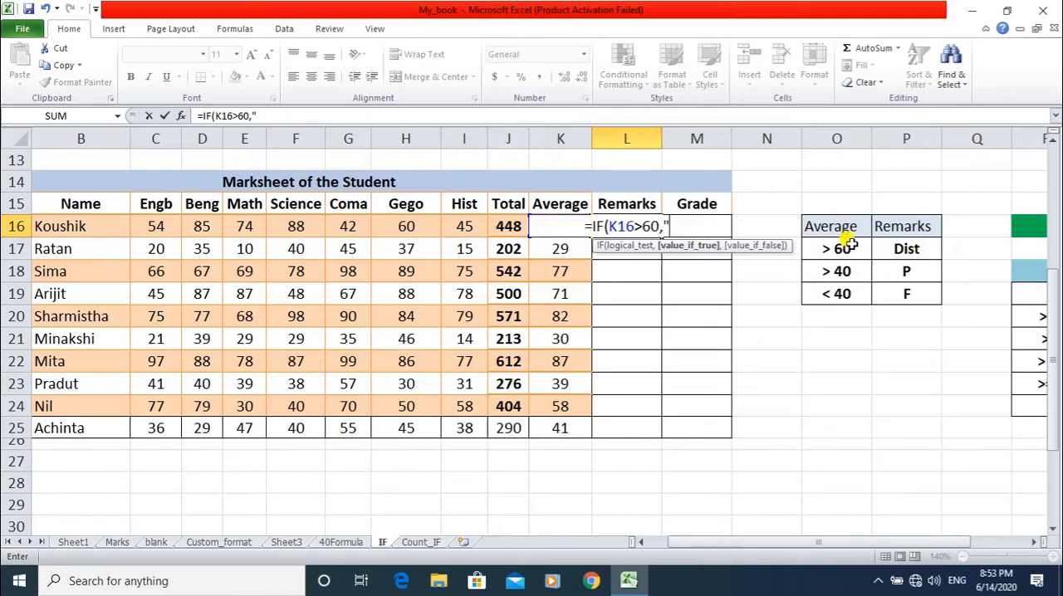
type("di")
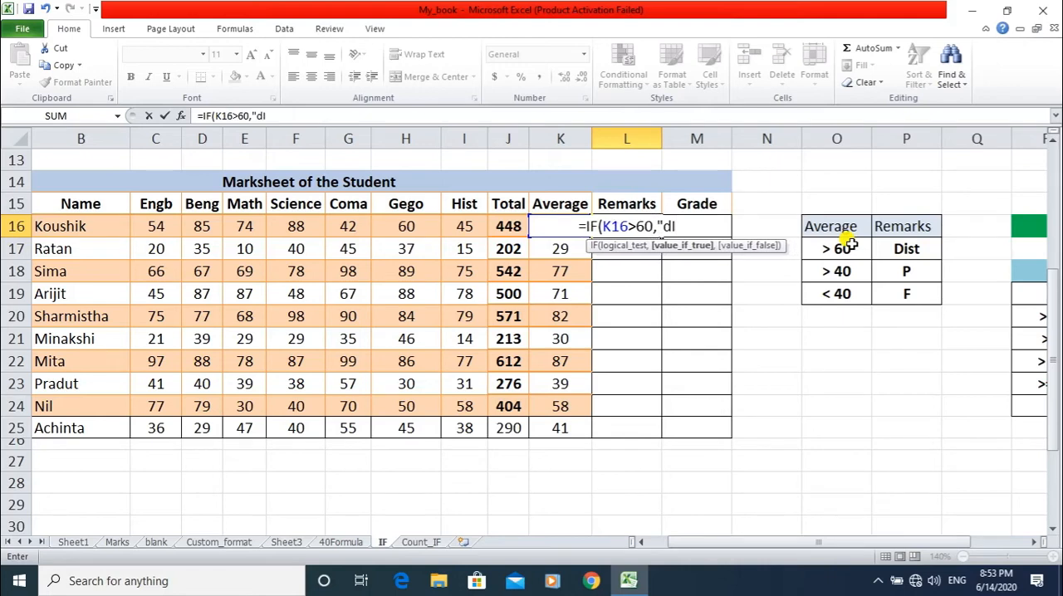
key("BackSpace")
key("BackSpace")
type("D")
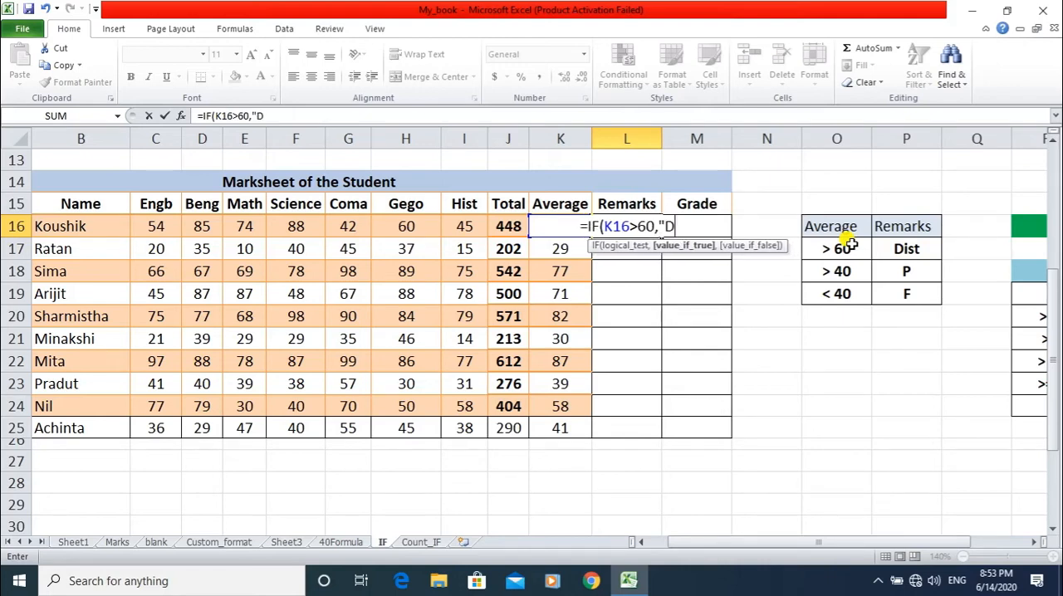
type("ist")
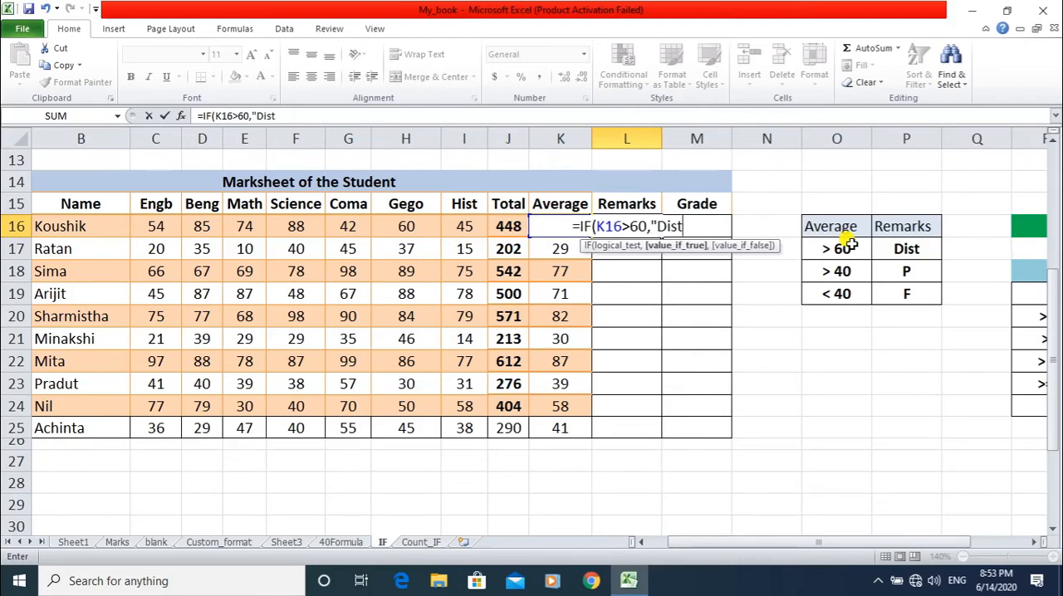
type("\",")
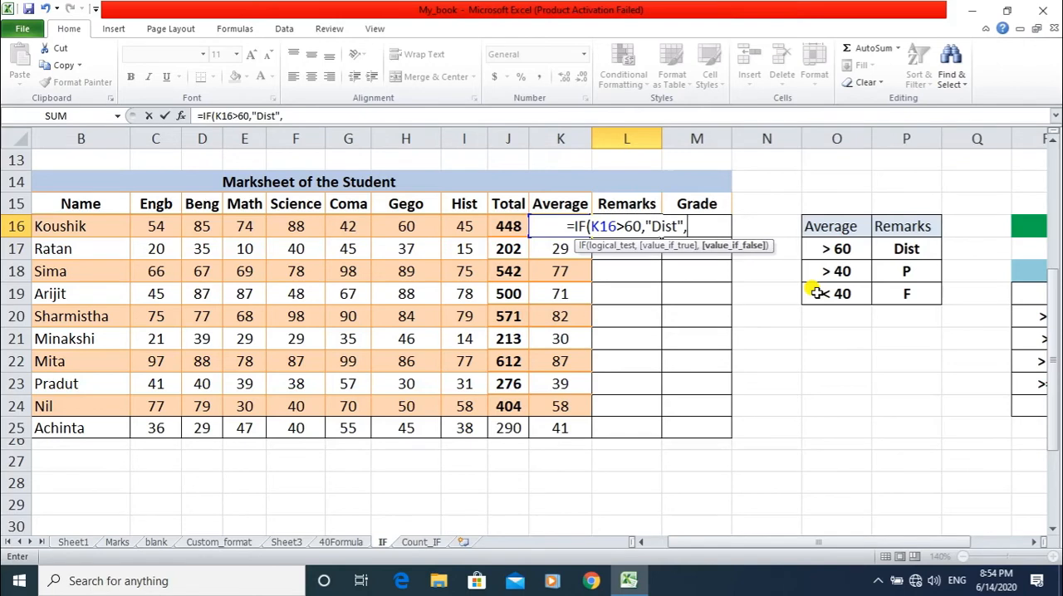
Nest a second IF as the value if false in the L16 formula, with K16>40 as its logical test.
type("if")
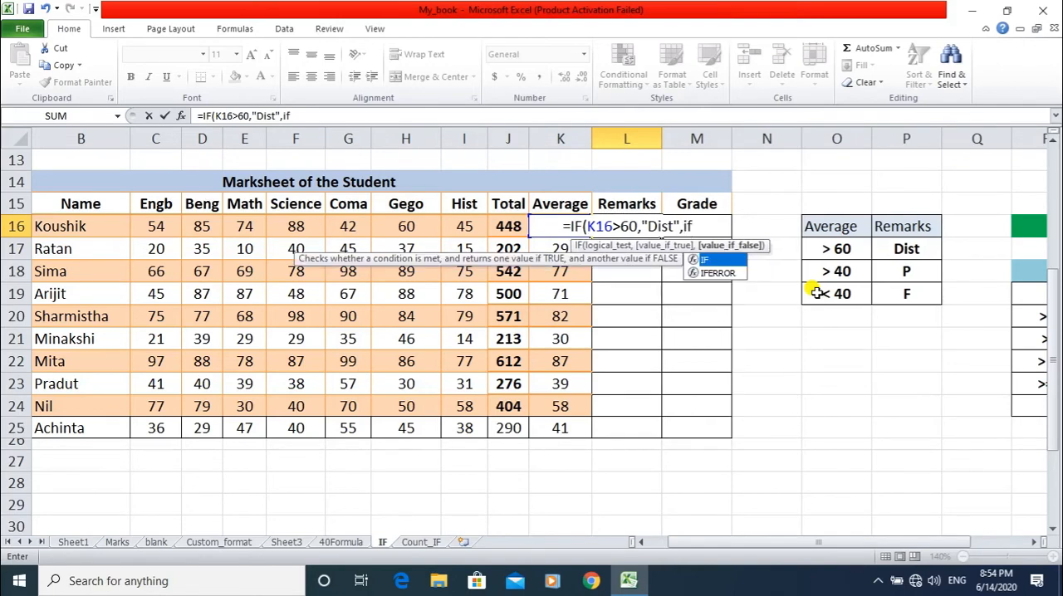
key("BackSpace")
key("BackSpace")
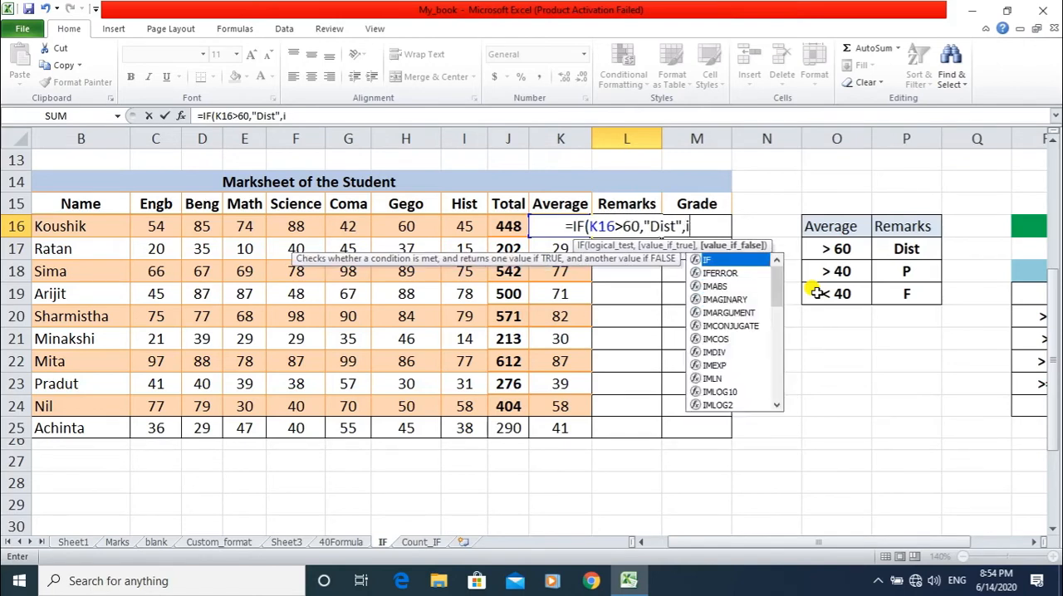
type("IF")
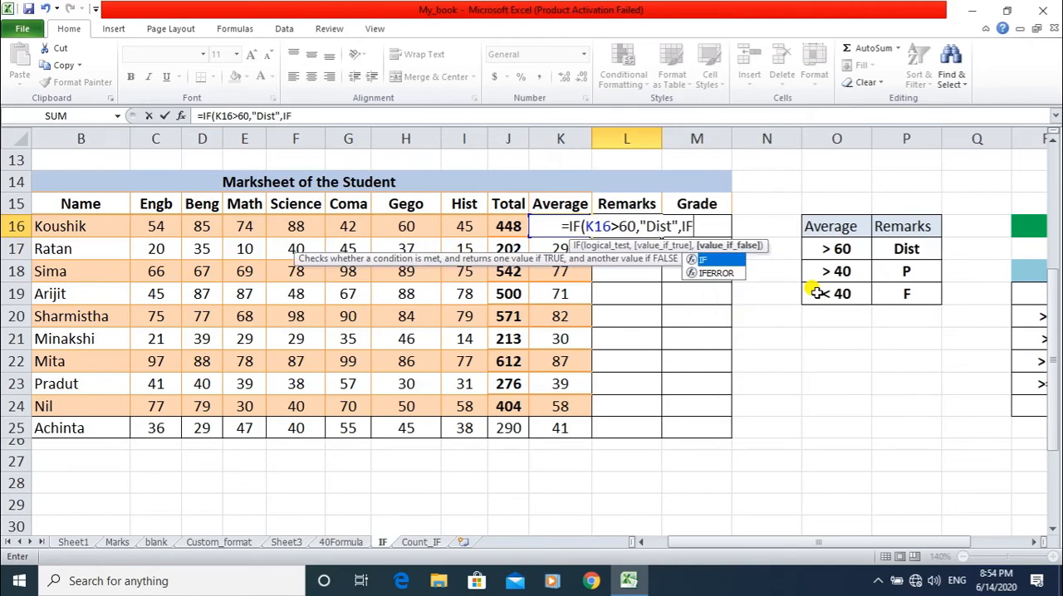
type("(")
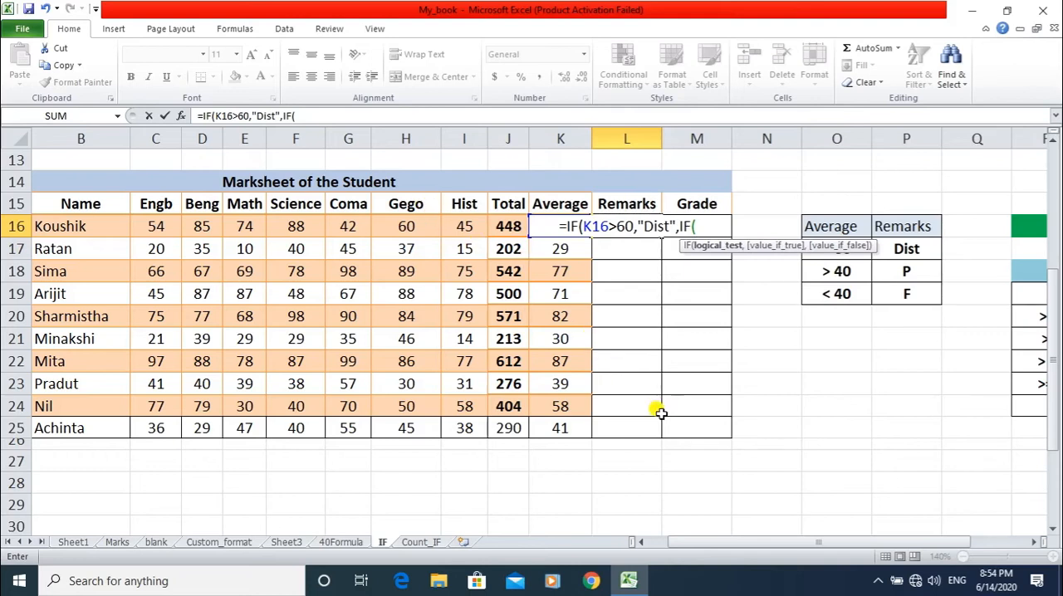
type("K16")
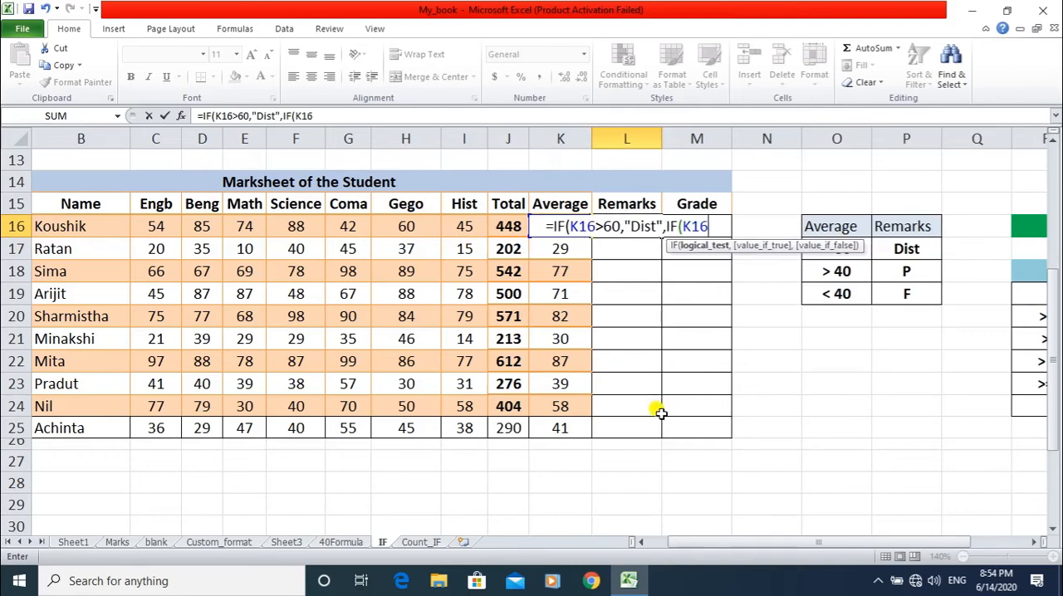
type(">")
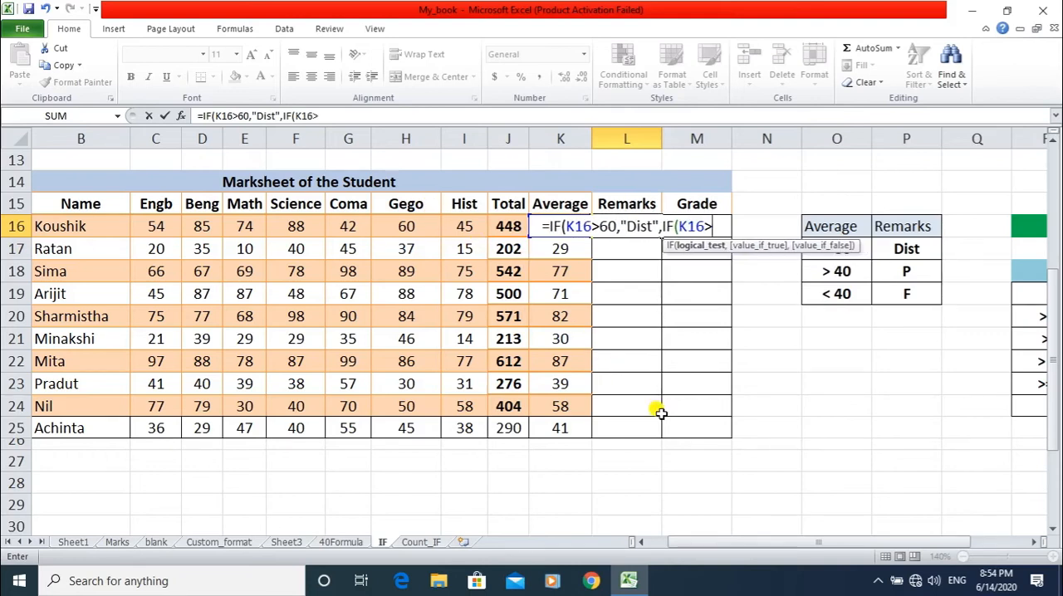
type("40")
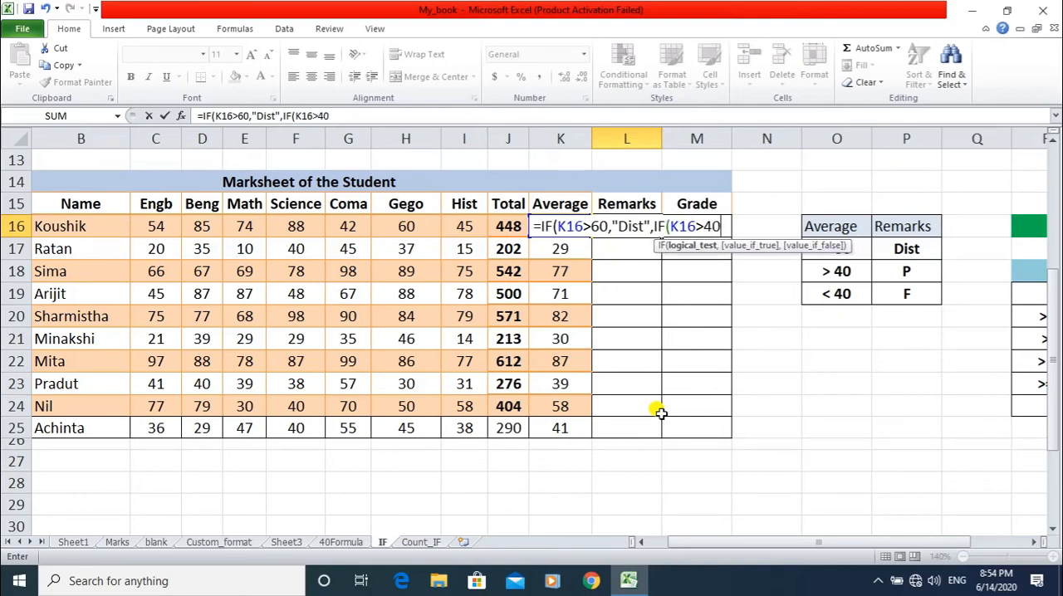
type(",")
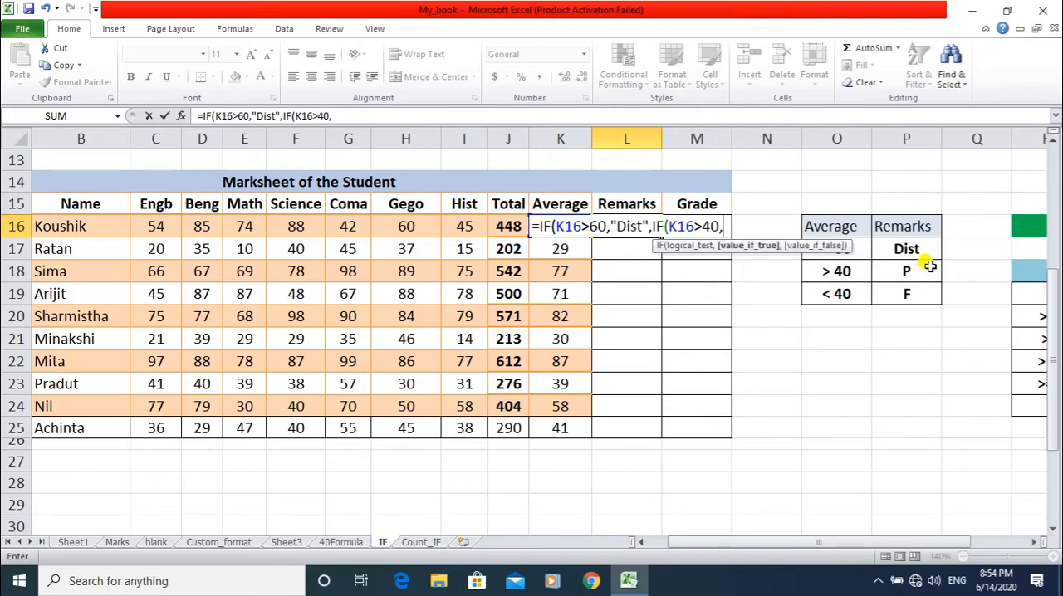
Give the nested IF in L16 "P" as its true value and "F" as its false value, closing both functions.
type("\"p")
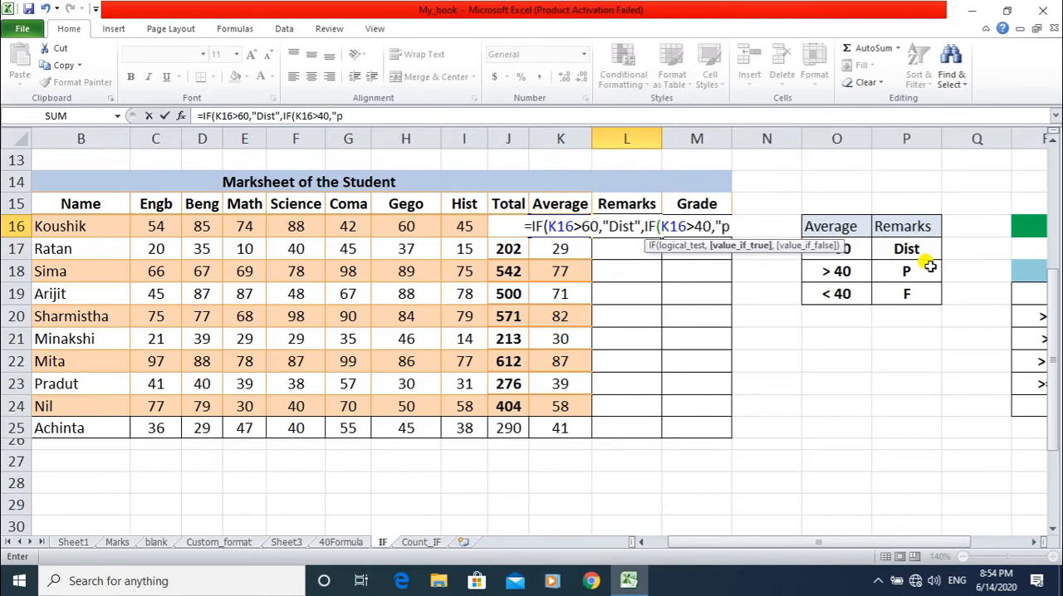
key("BackSpace")
type("P\",")
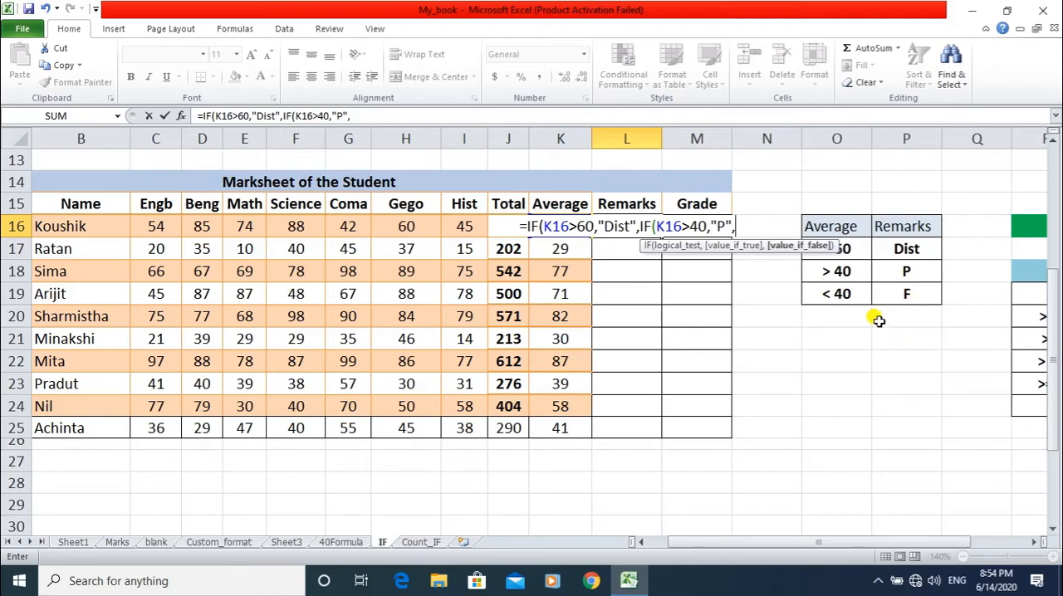
type("\"F")
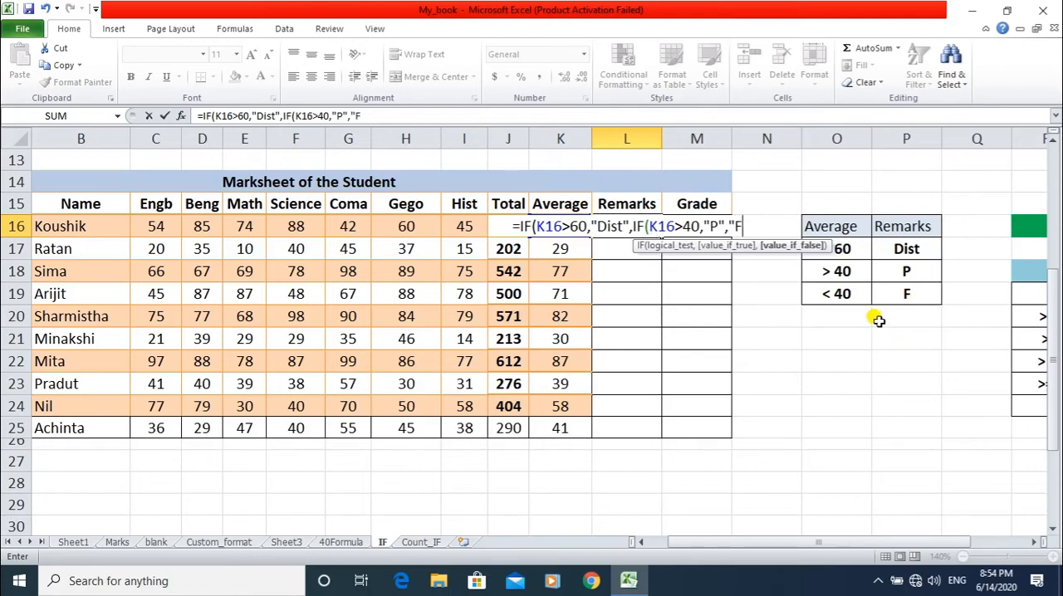
type("\"")
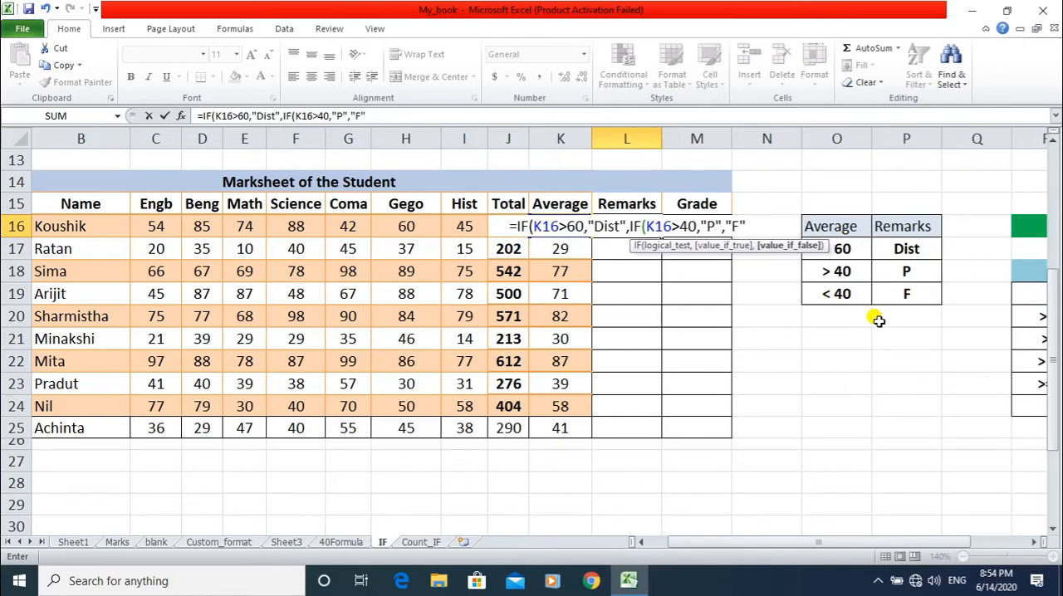
type(")")
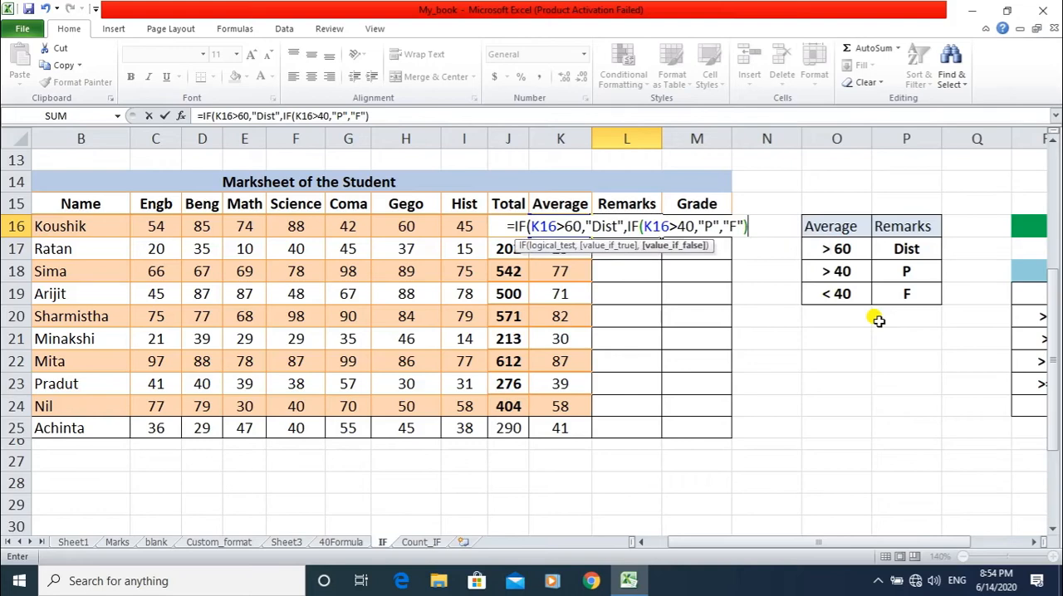
type(")")
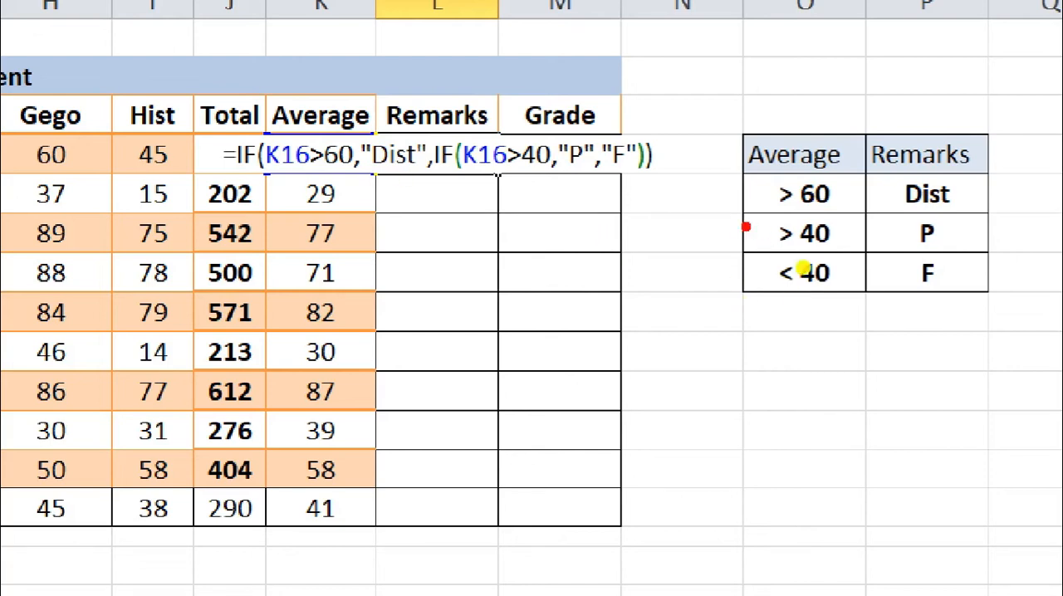
Mark how the nested IF corresponds to the >40 and <40 criteria rows, and commit the formula in L16.
mouse_move(745, 210)
left_mouse_down()
mouse_move(749, 253)
mouse_move(983, 316)
left_mouse_up()
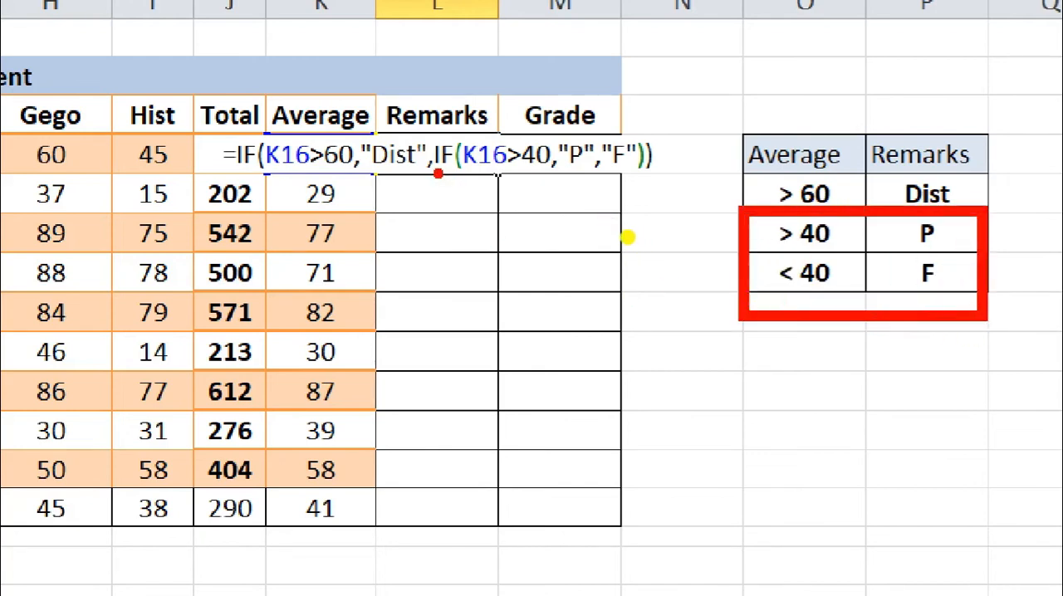
left_click_drag(439, 174, 445, 172)
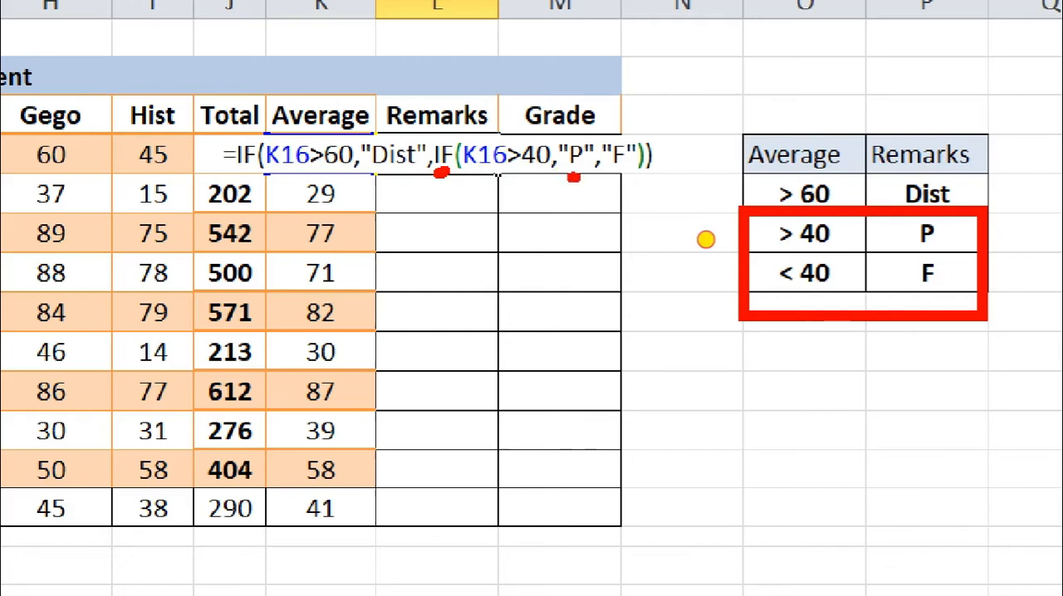
mouse_move(515, 176)
left_mouse_down()
mouse_move(612, 257)
mouse_move(758, 271)
mouse_move(721, 297)
left_mouse_up()
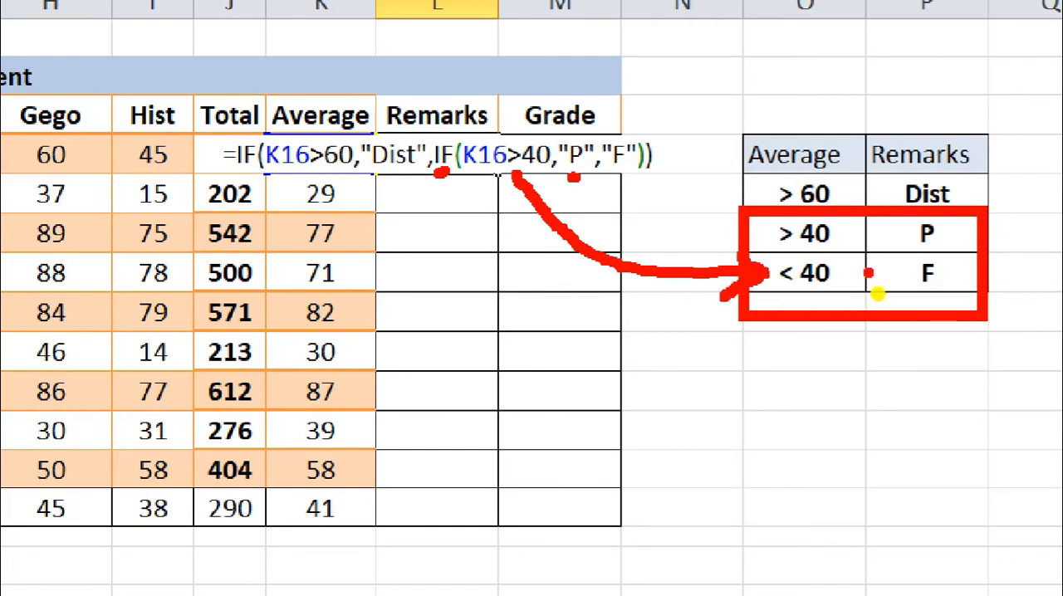
mouse_move(885, 259)
left_mouse_down()
mouse_move(921, 311)
mouse_move(875, 291)
mouse_move(882, 299)
left_mouse_up()
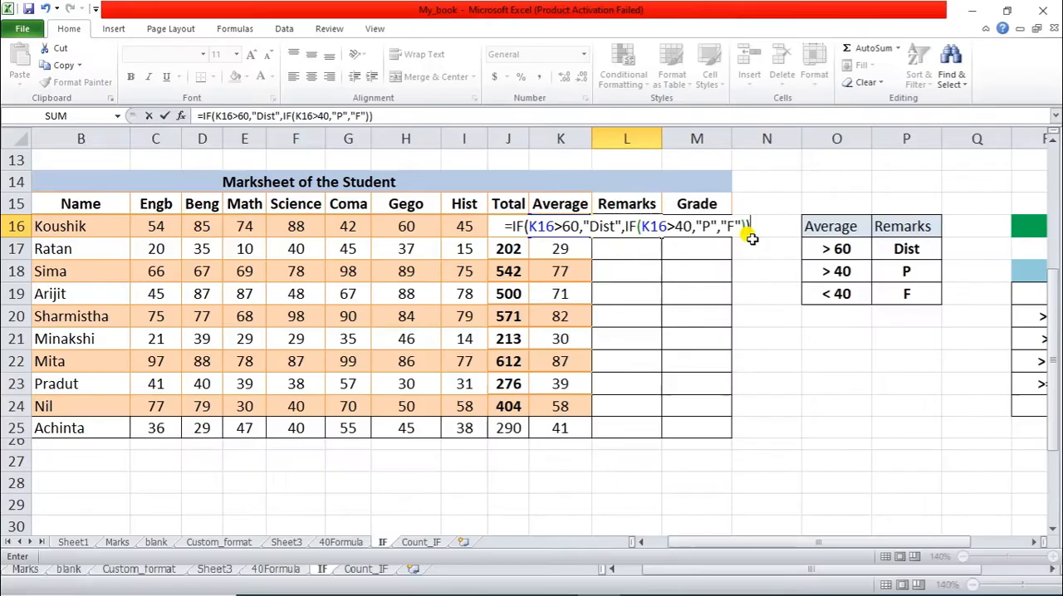
key("Return")
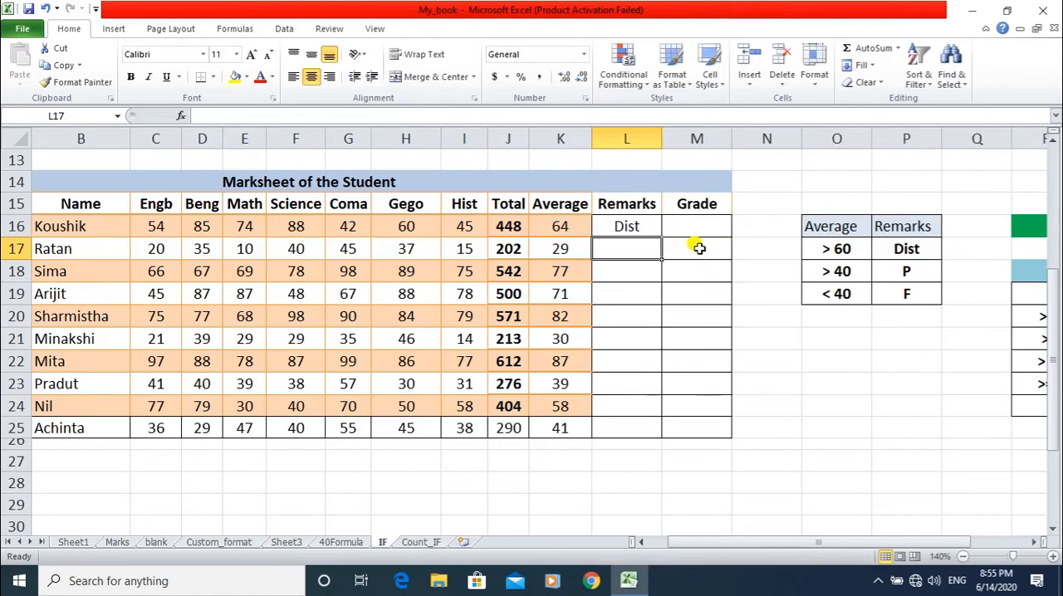
Start an IF formula in Remarks cell L17 that tests K17>60 and gives "Dist" as the value if true.
left_click(610, 252)
type("=")
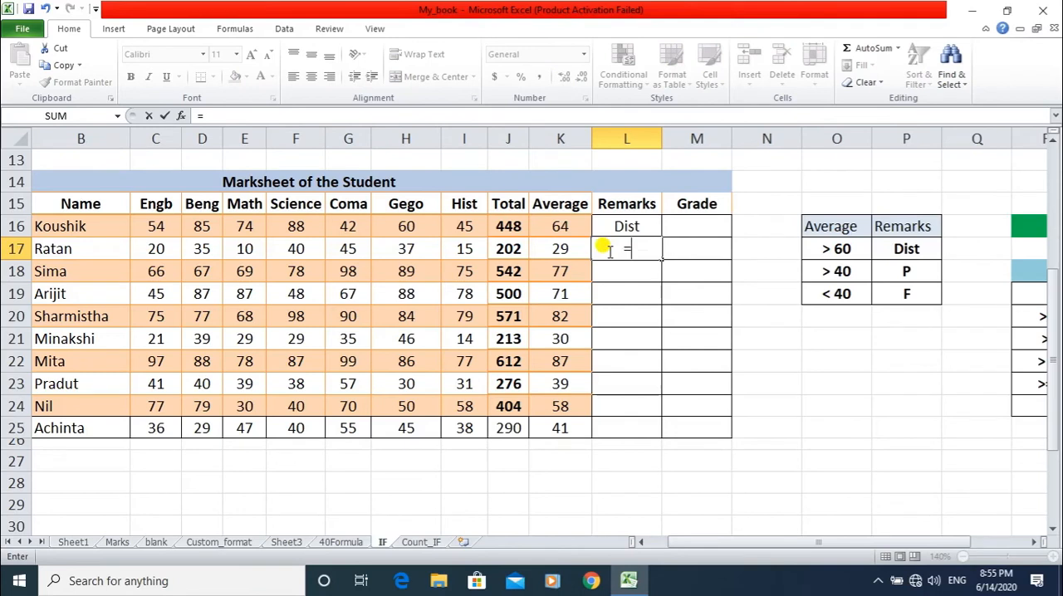
type("IF(")
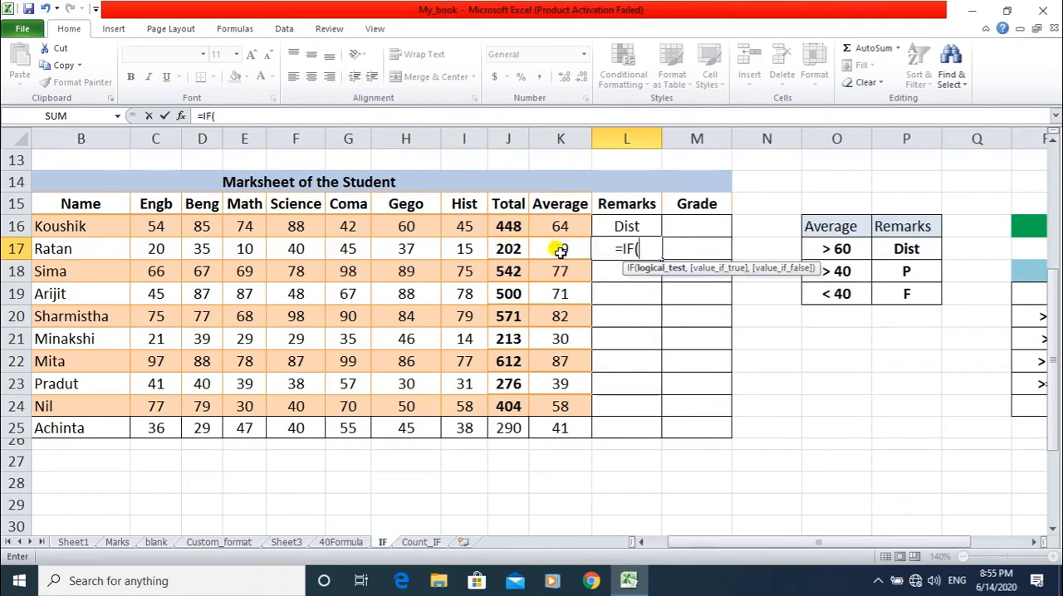
type("K17>")
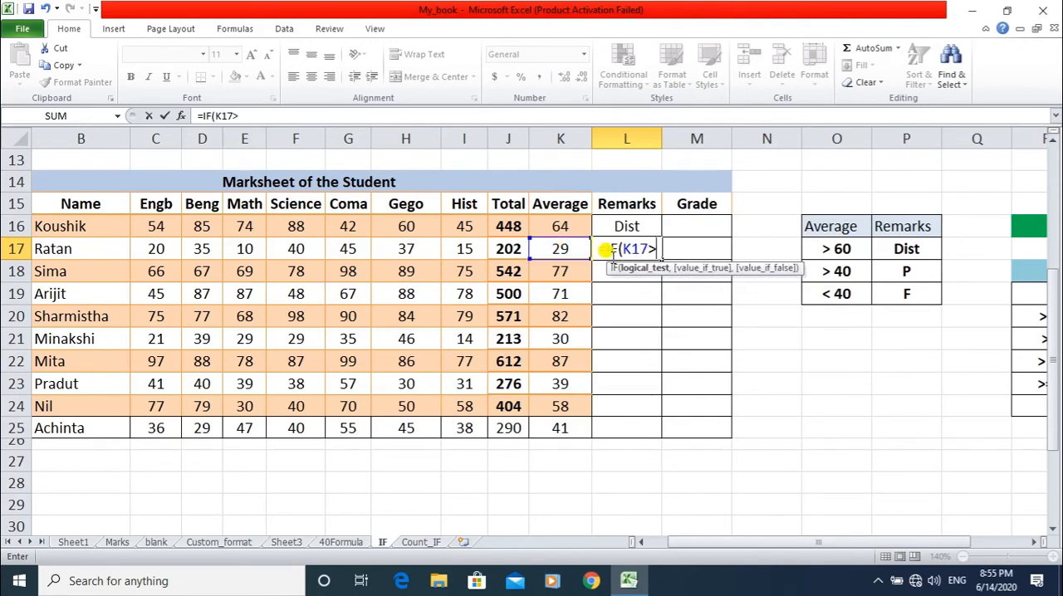
type("60,")
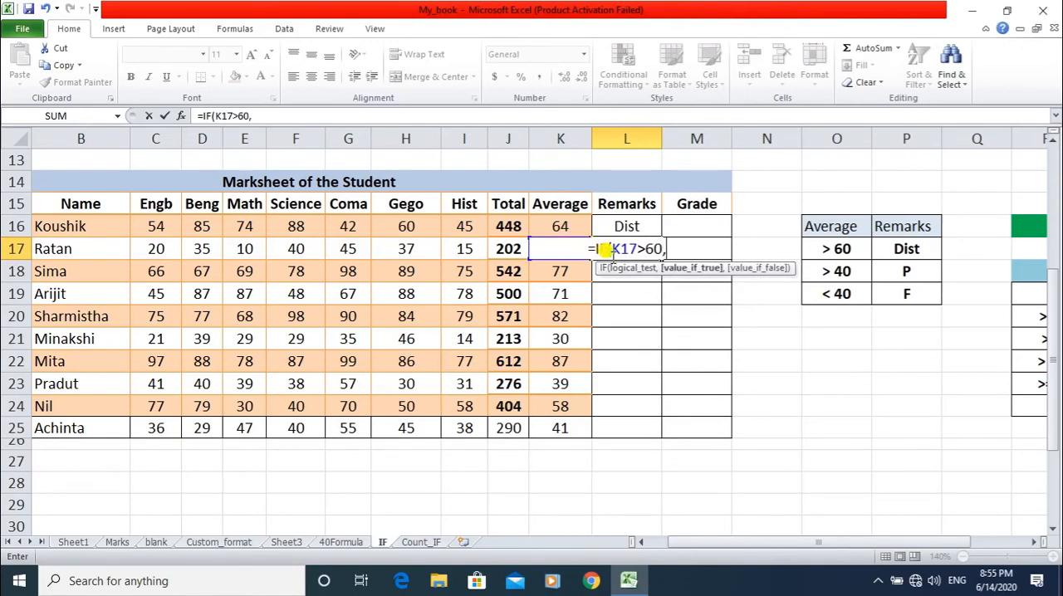
type("\"D")
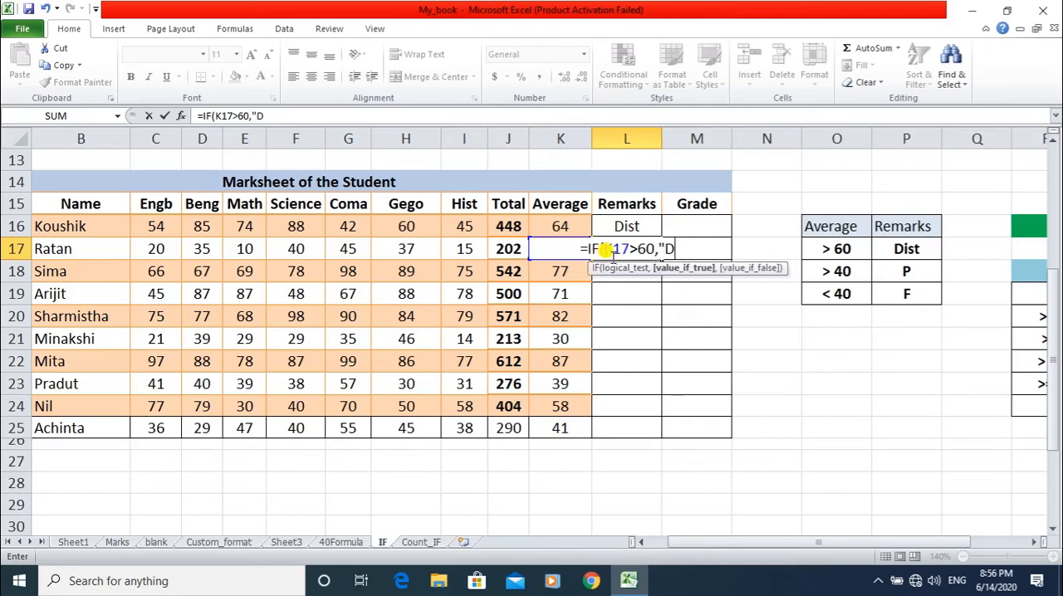
type("ist")
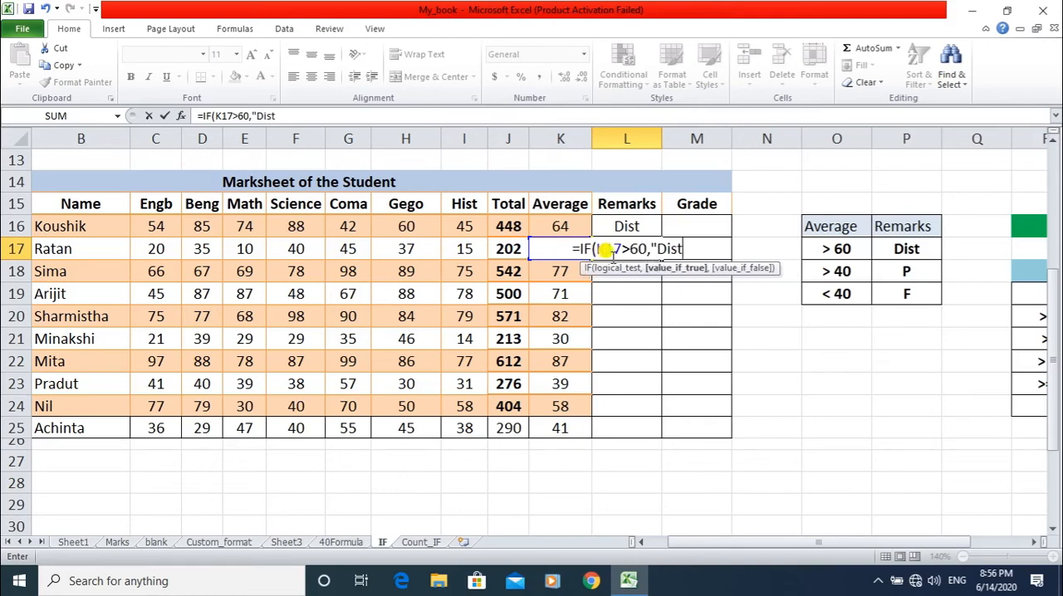
type("\",")
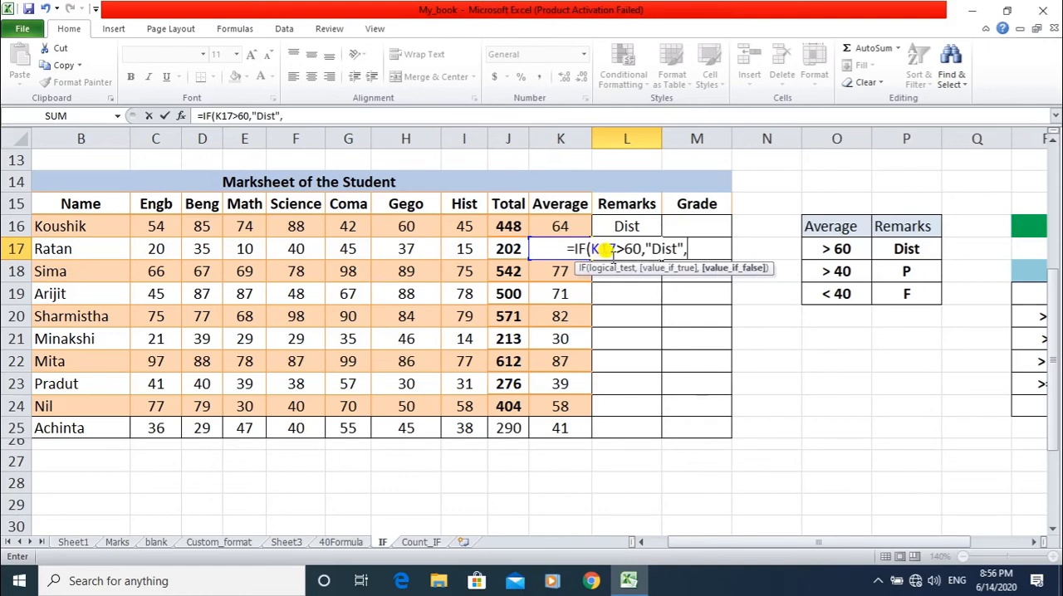
type("IF(")
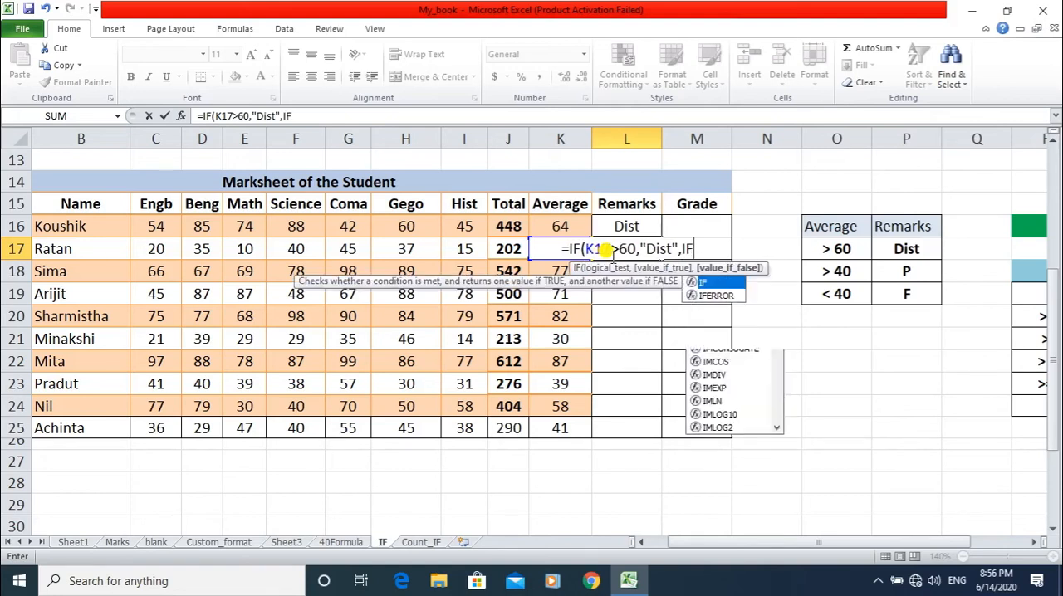
type("K17")
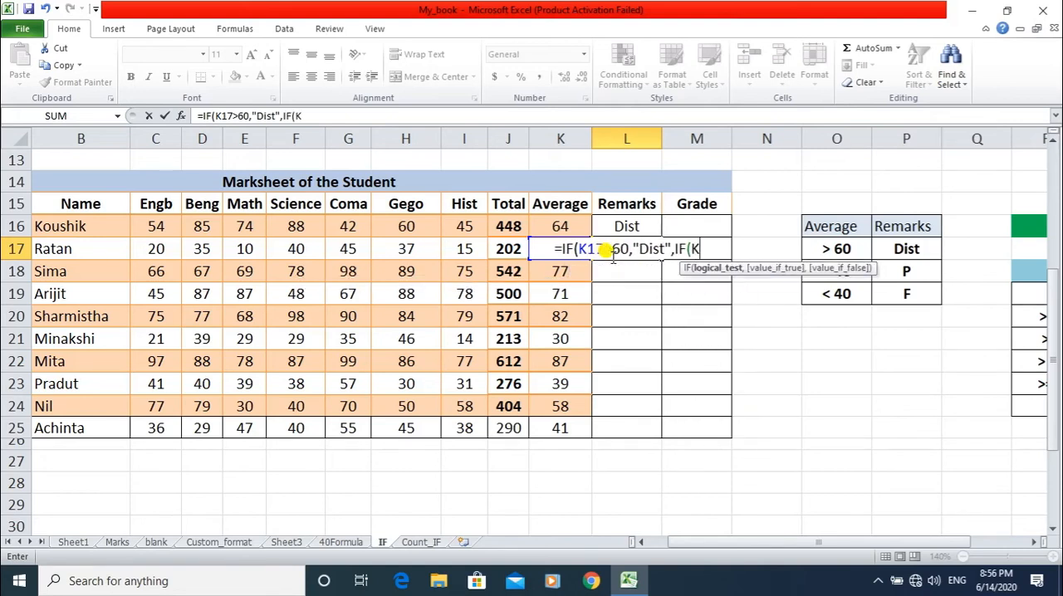
type(">40,")
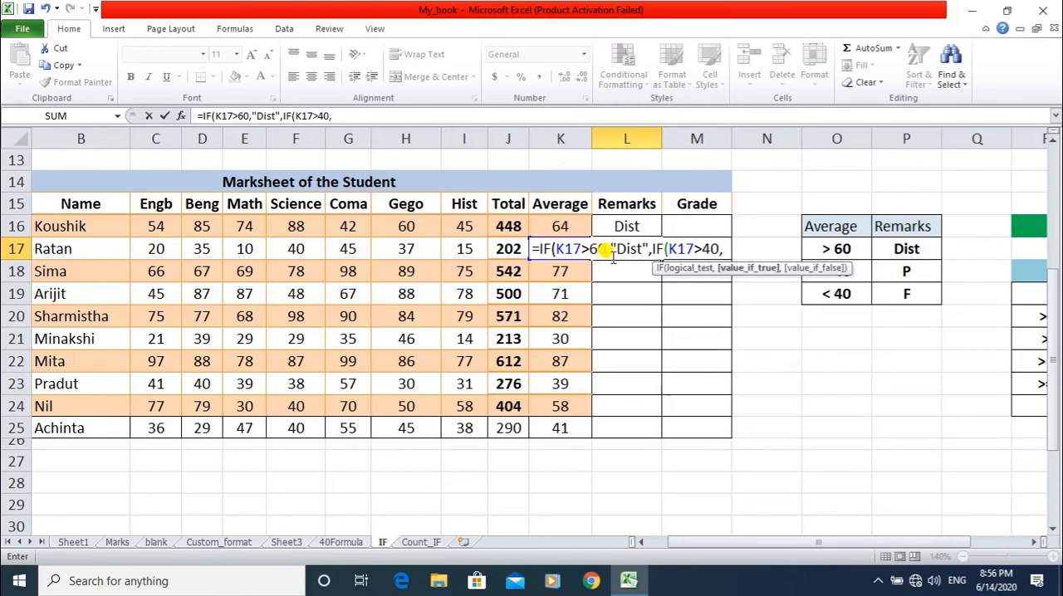
type("\"")
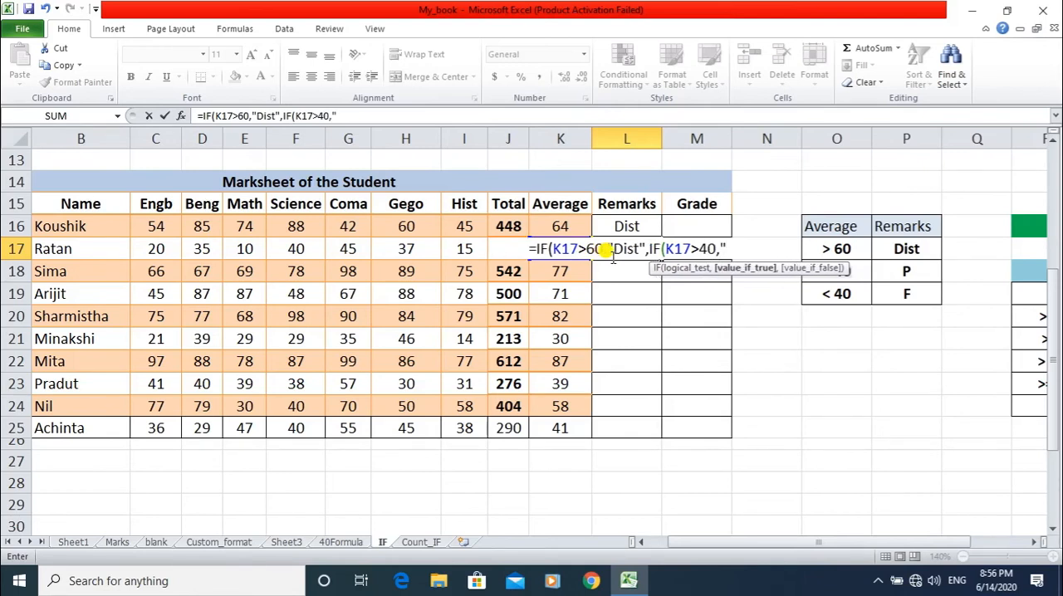
type("p")
Nest a second IF as the value if false in the L17 formula, testing K17>40 with "P" as its true value.
key("BackSpace")
type("P\"")
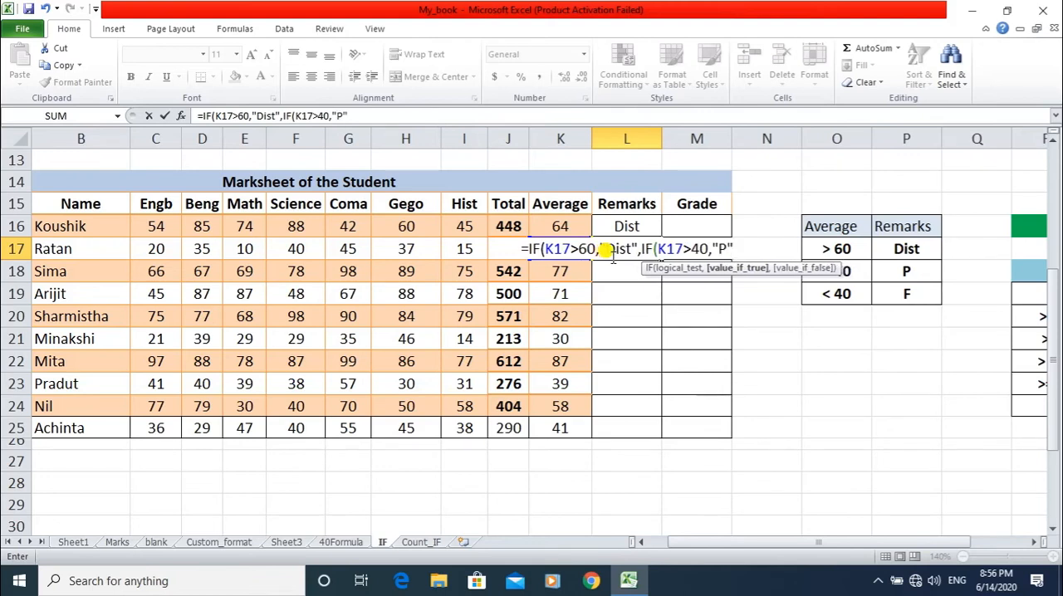
type(",")
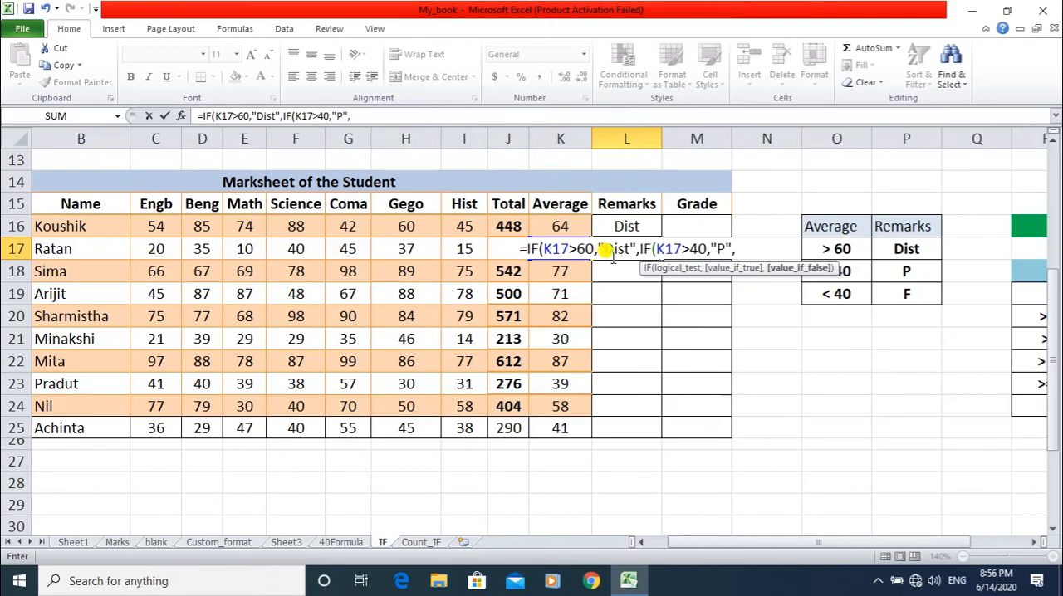
type("\"")
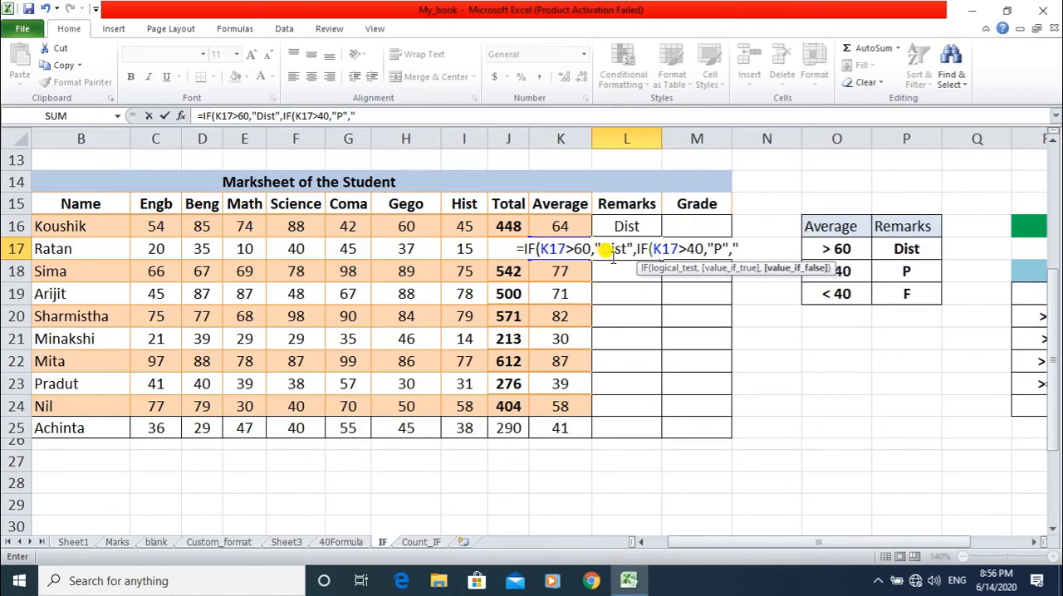
type("F\"")
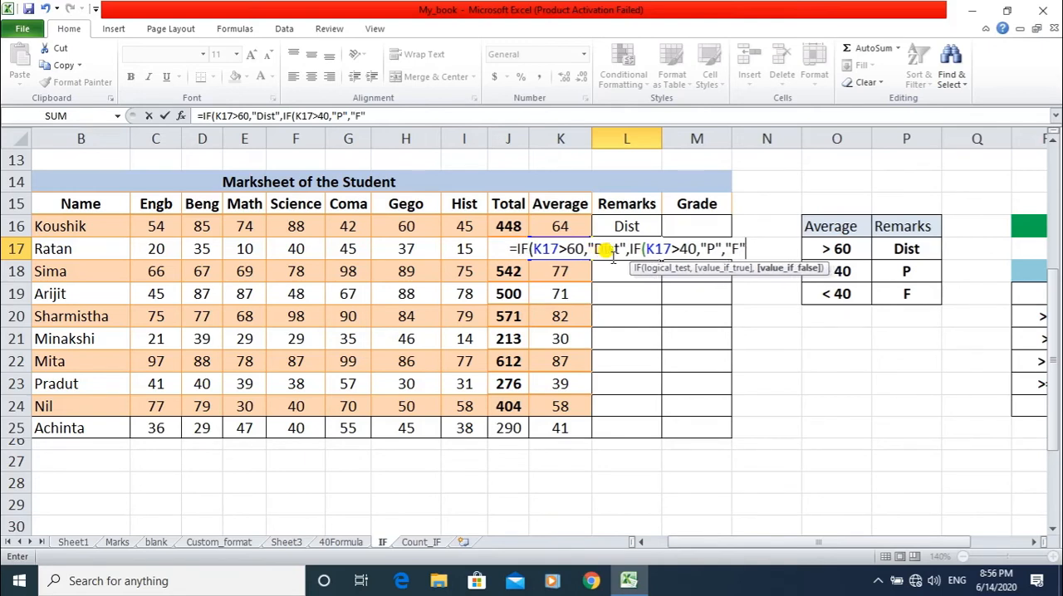
type("))")
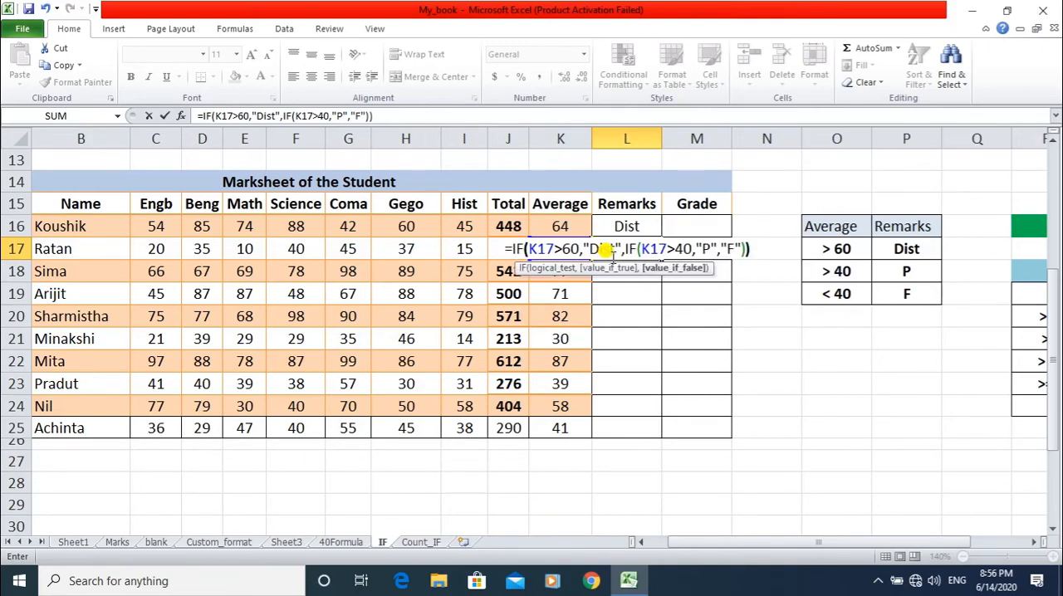
Give the nested IF in L17 "F" as its false value, close both functions and commit the formula.
key("Return")
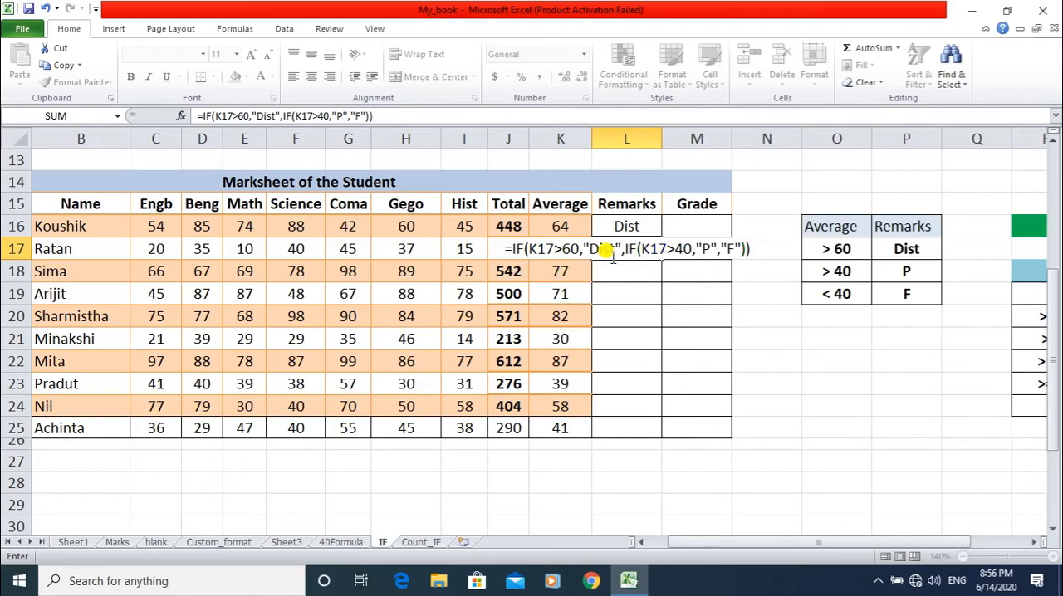
key("Return")
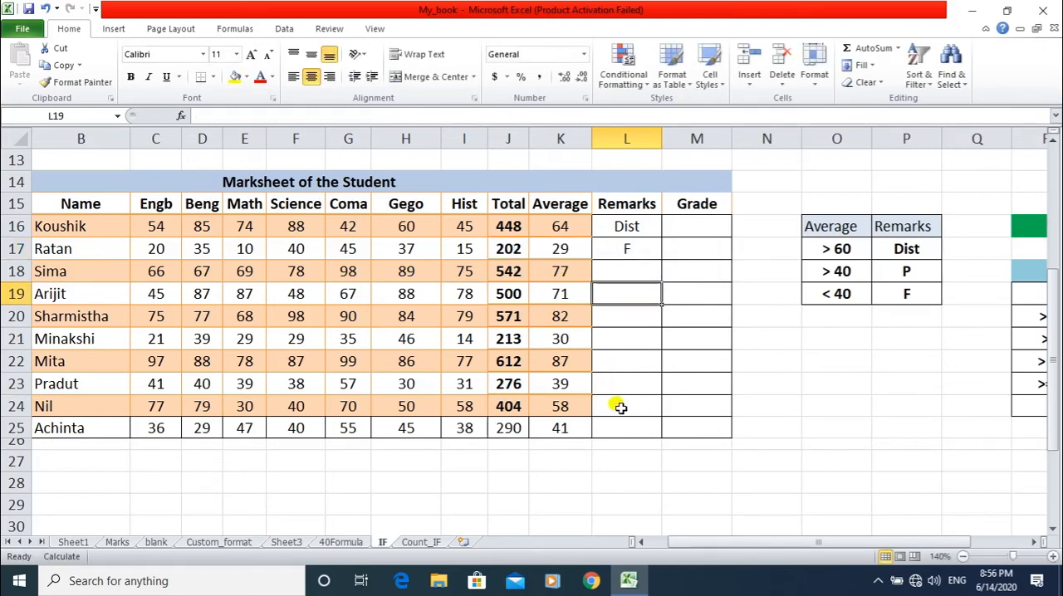
Fill the nested IF formula from L16 down the Remarks column to L25.
left_click(637, 225)
left_click_drag(657, 235, 657, 236)
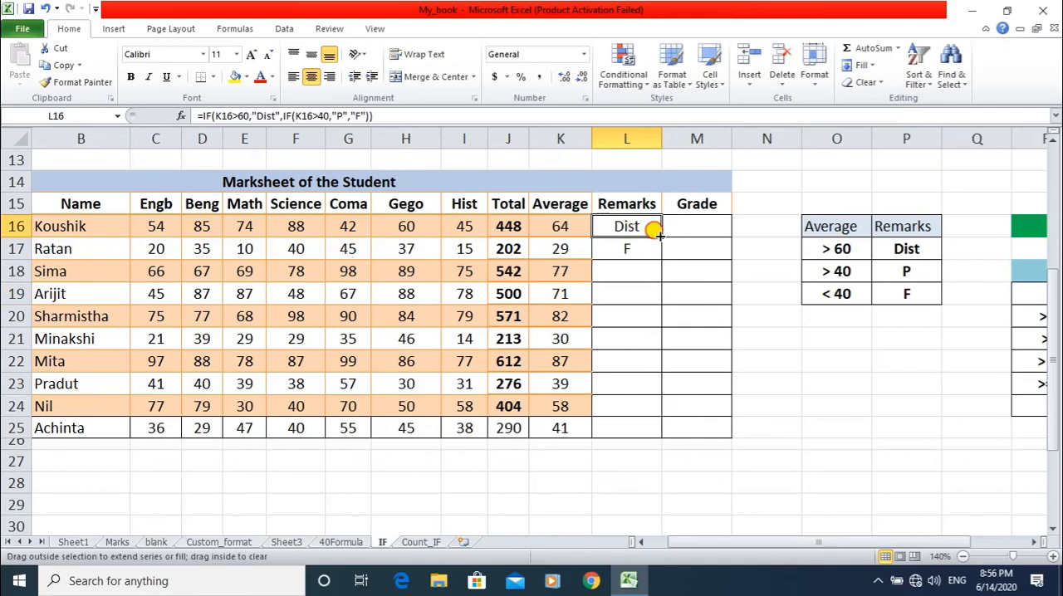
left_click_drag(656, 233, 658, 432)
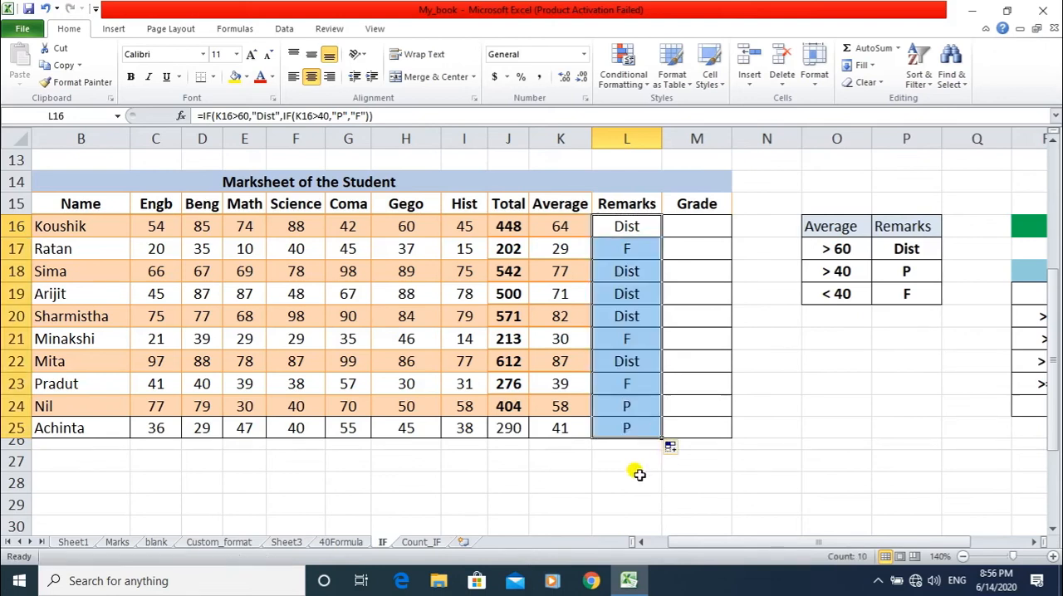
left_click(604, 467)
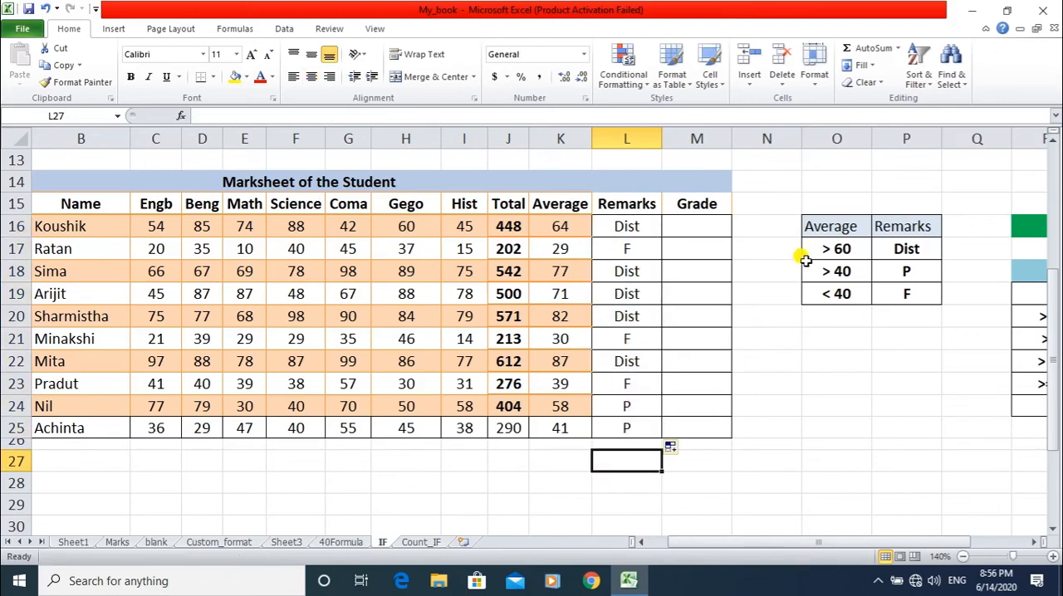
Check the Average and Remarks cells of the students marked Dist in rows 16, 18 to 20 and 22.
left_click_drag(561, 226, 614, 227)
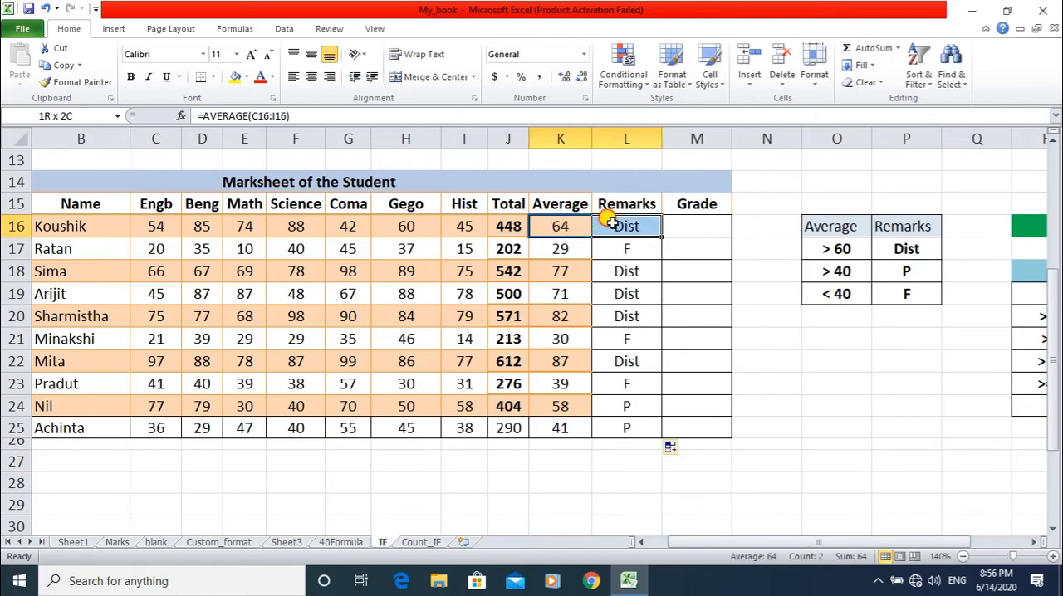
left_click_drag(541, 274, 623, 319)
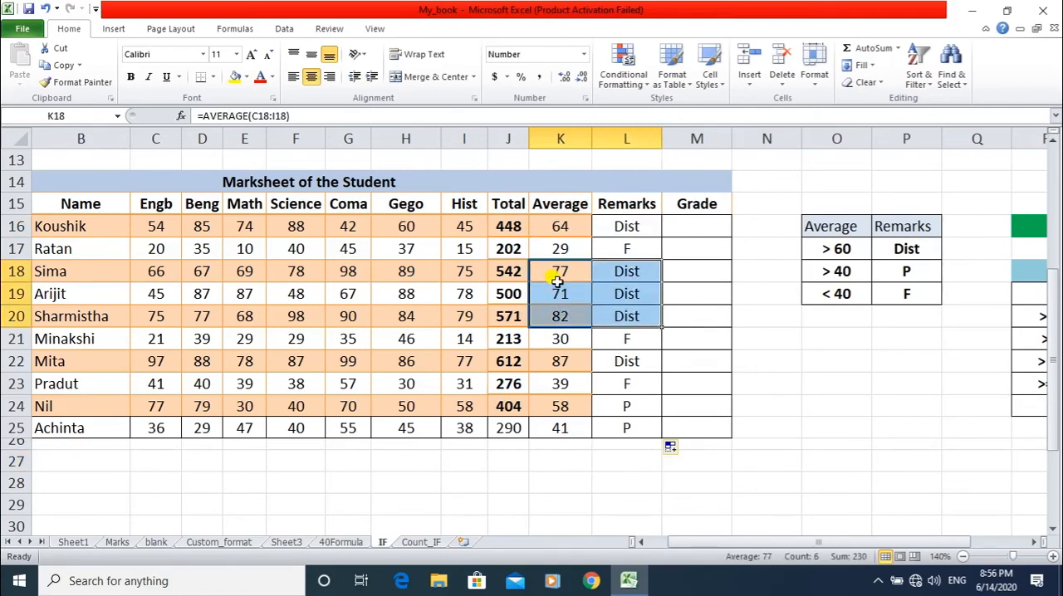
left_click(579, 360)
left_click_drag(584, 360, 629, 362)
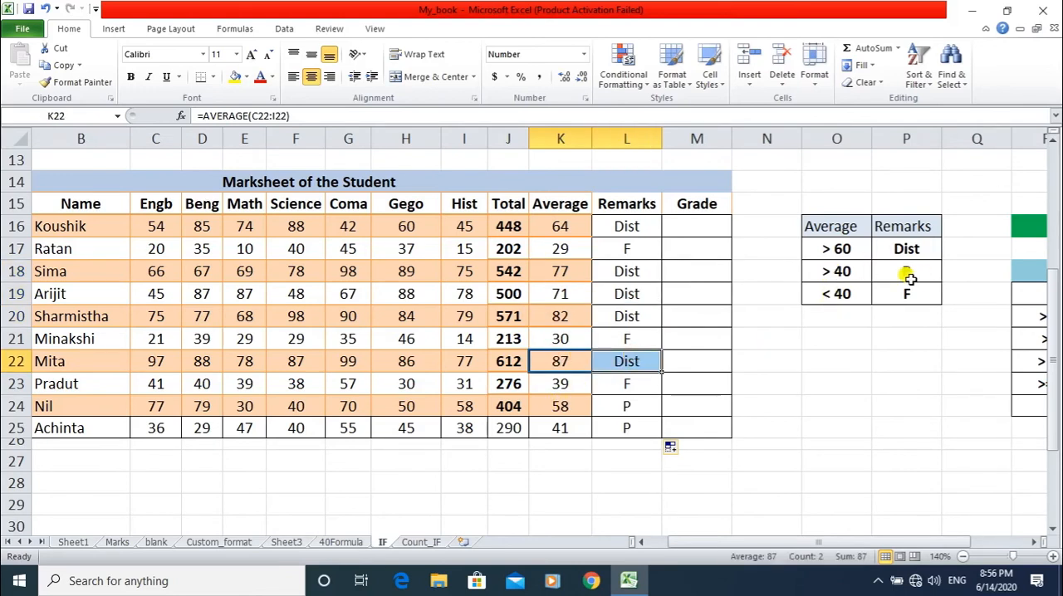
Compare the P and F remarks in rows 24 to 25, 17 and 23 with the >40 and <40 criteria.
left_click_drag(903, 265, 831, 271)
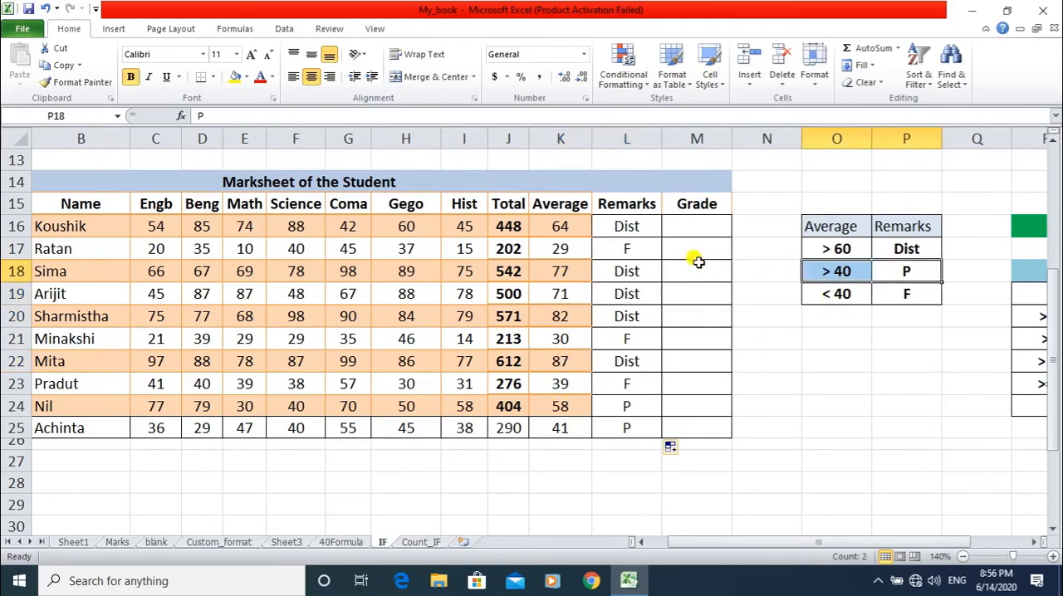
left_click_drag(557, 405, 634, 429)
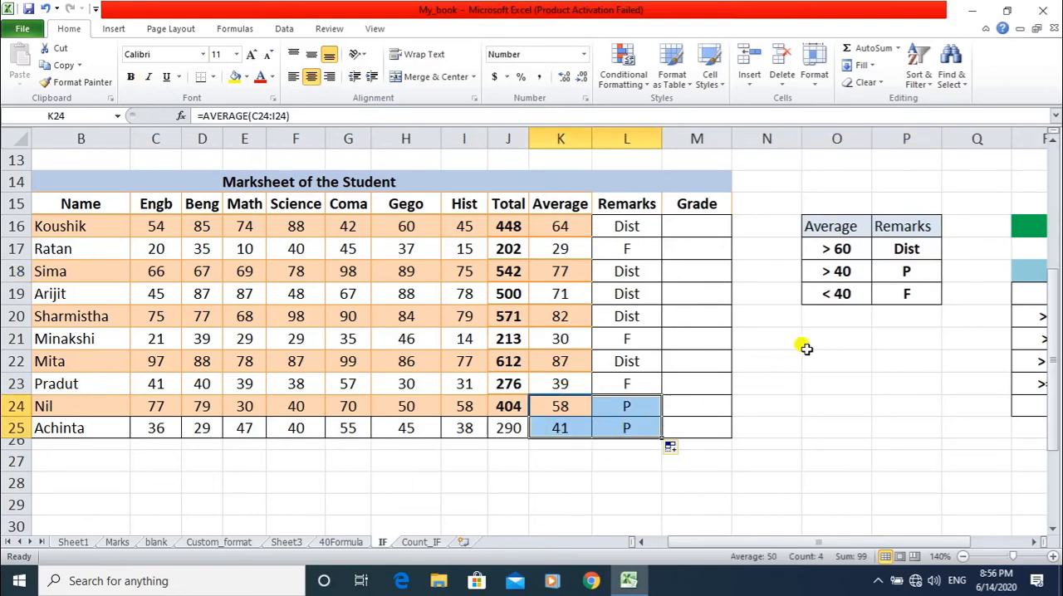
left_click_drag(814, 292, 903, 296)
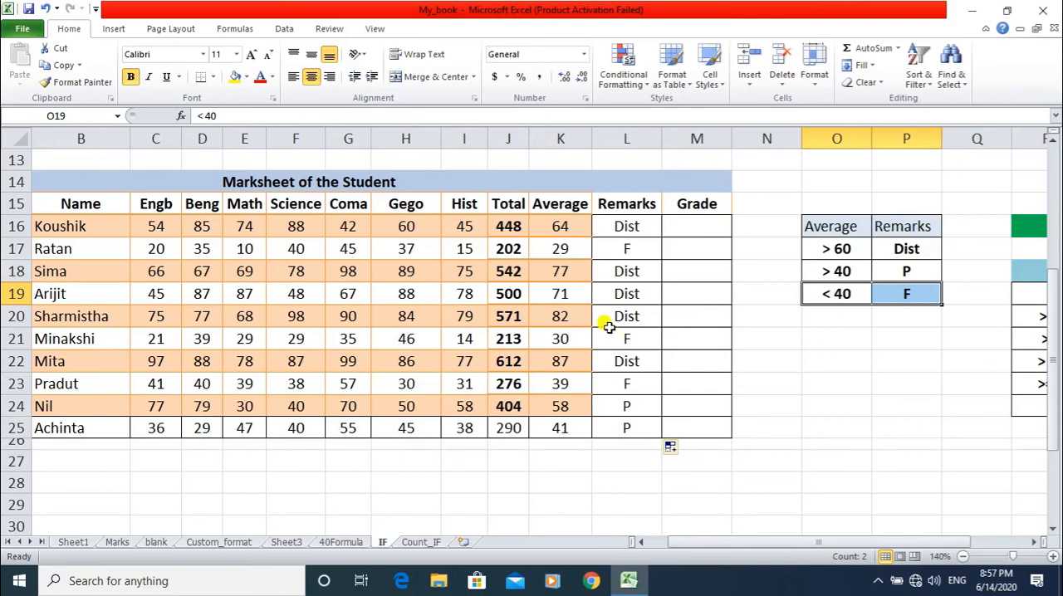
left_click_drag(558, 248, 634, 247)
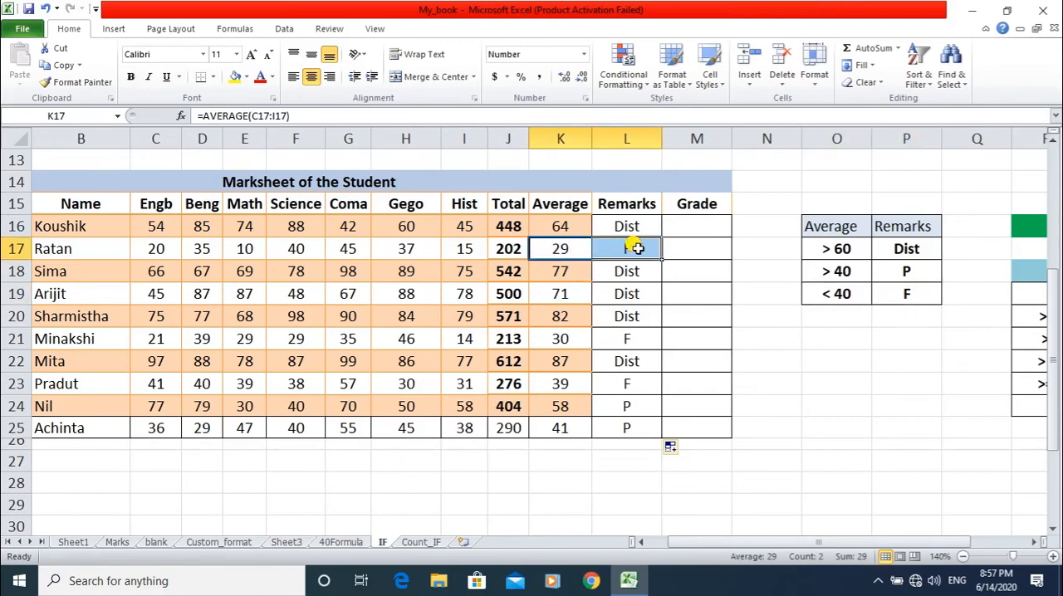
left_click_drag(541, 378, 610, 398)
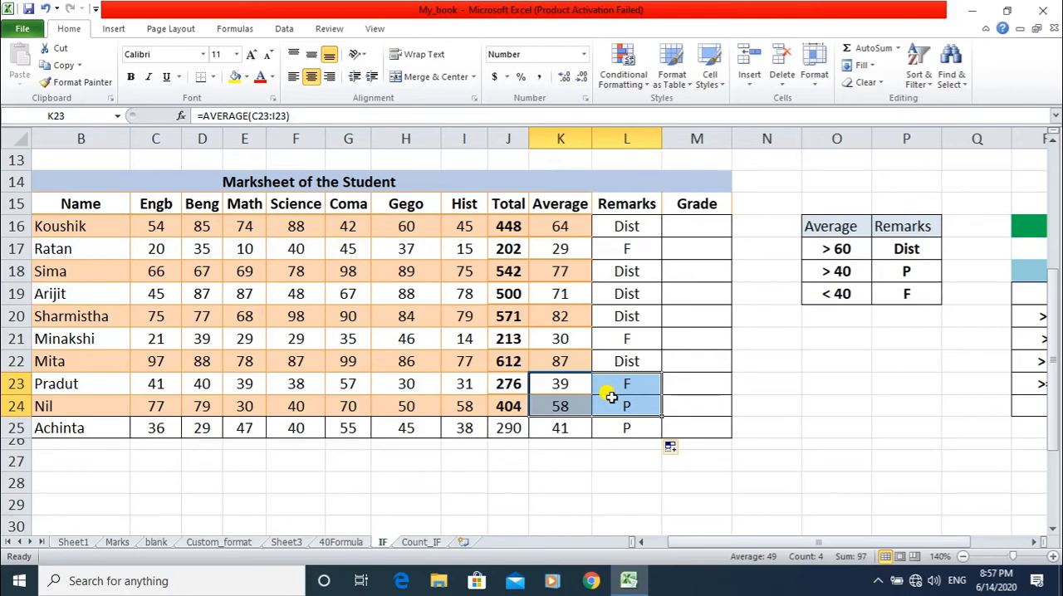
Review the grade Condition table row by row, matching the average ranges to grades A, B, C, D and F.
left_click_drag(773, 542, 829, 545)
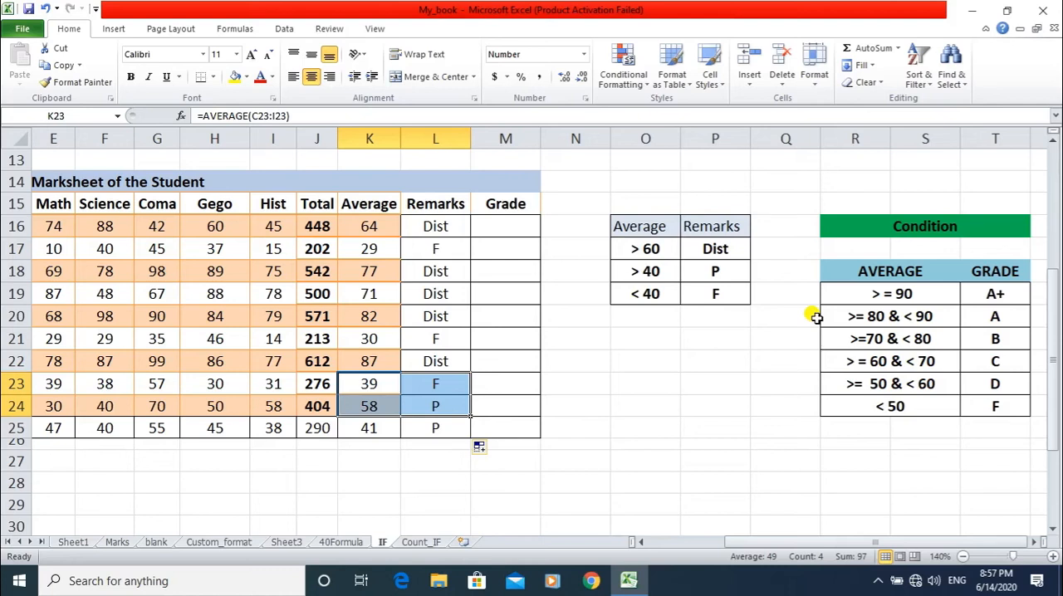
left_click(1003, 314)
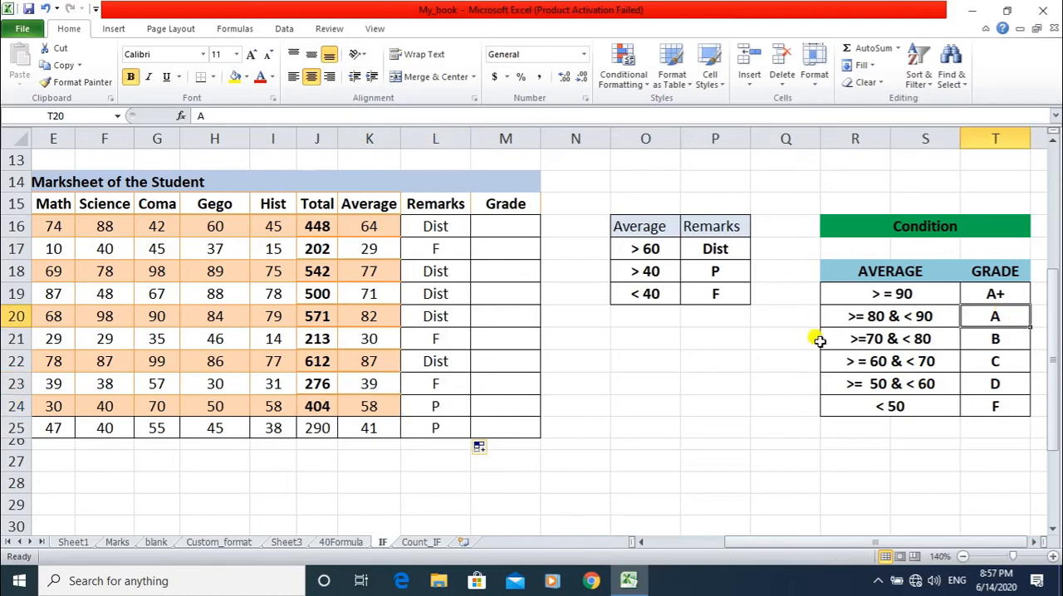
left_click_drag(820, 340, 975, 339)
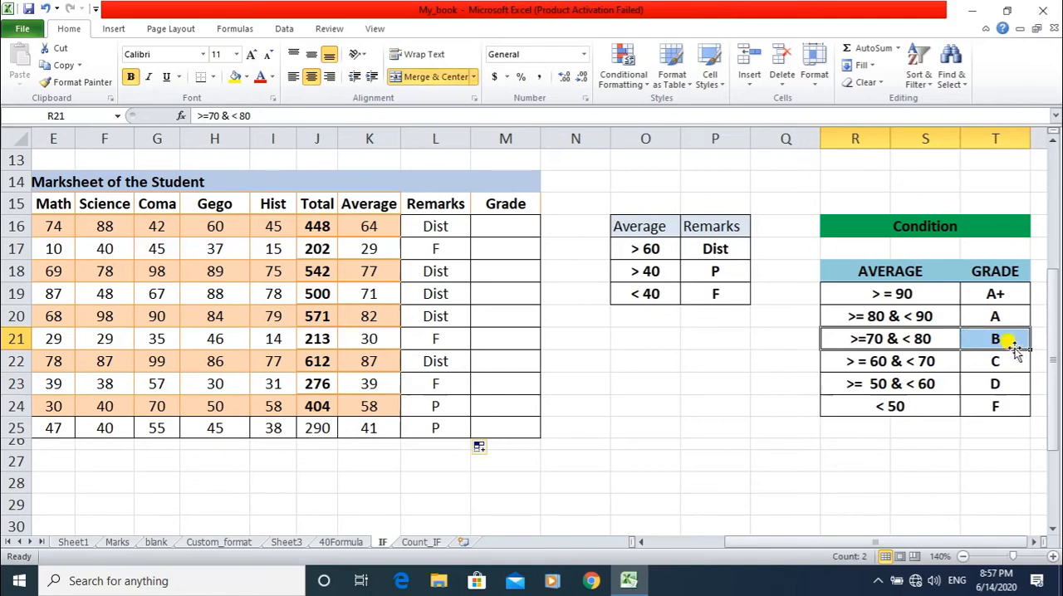
left_click_drag(820, 361, 959, 361)
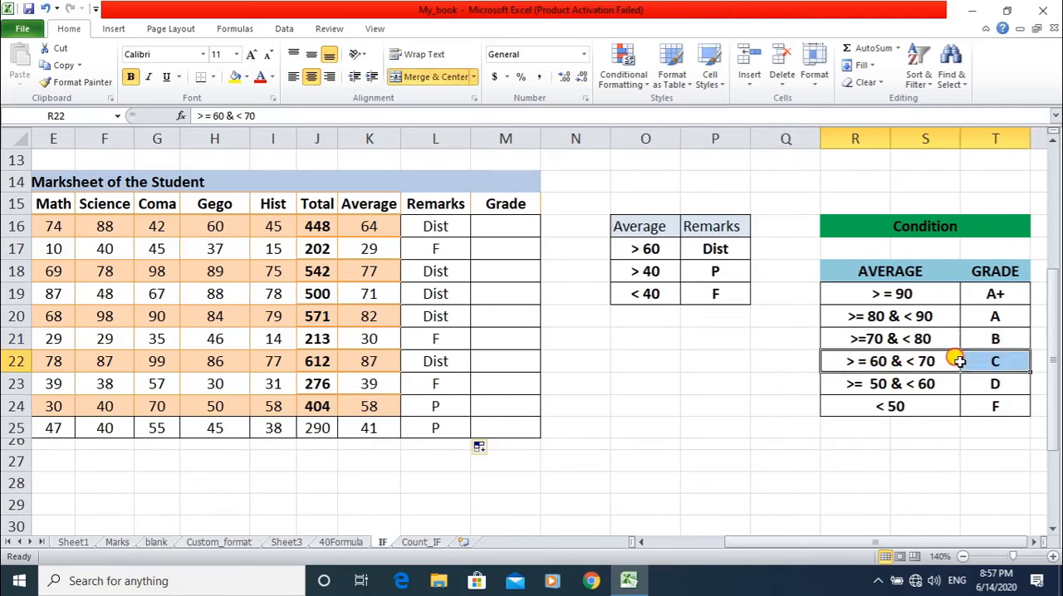
left_click(840, 386)
left_click_drag(840, 385, 979, 383)
left_click_drag(864, 402, 974, 405)
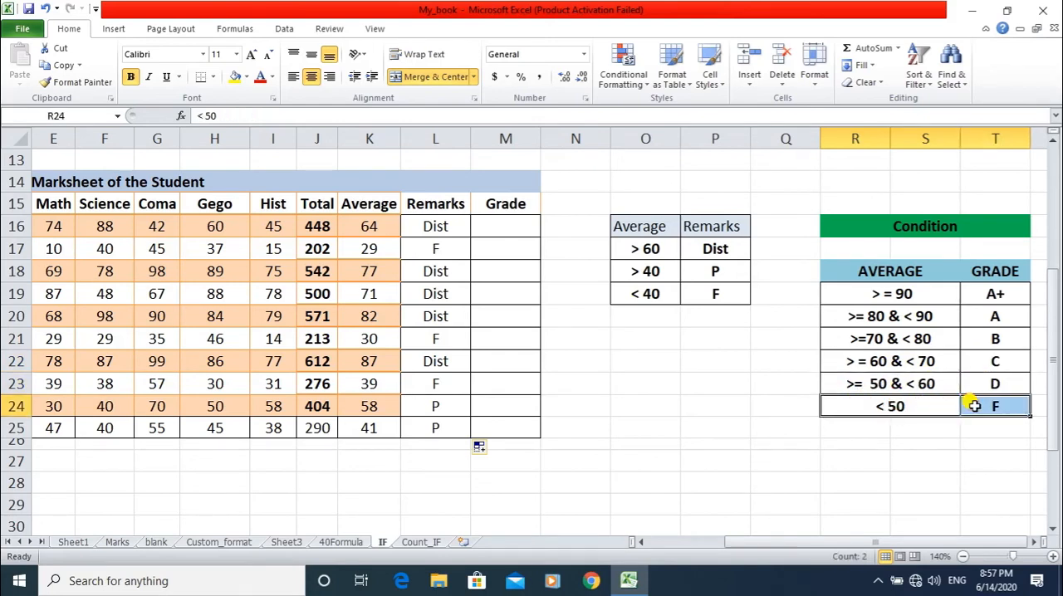
left_click(900, 445)
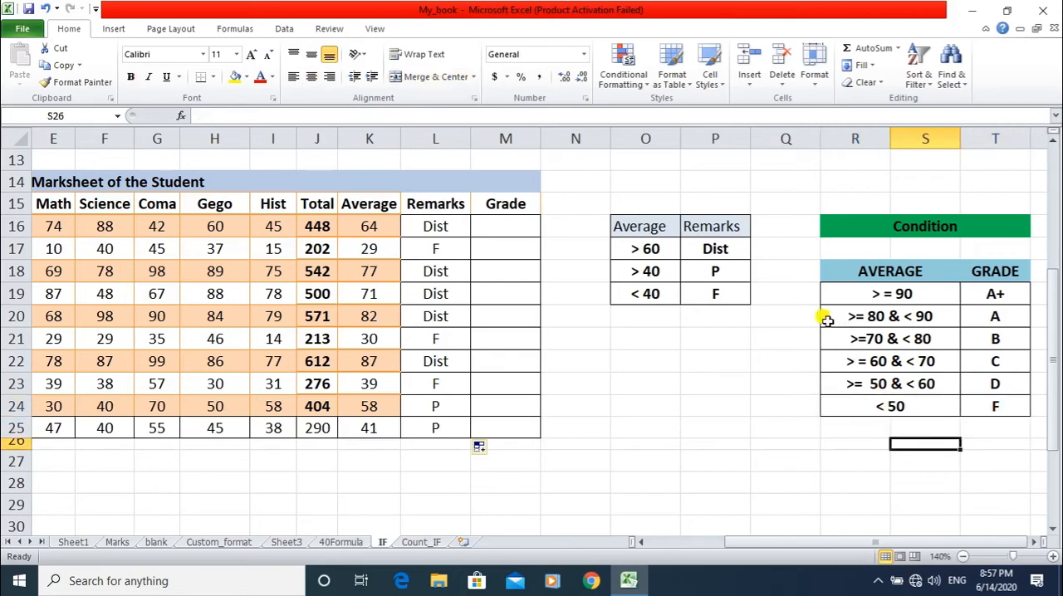
Examine the >=90 condition for grade A+, and trace which lower average ranges remain when each condition is false.
left_click_drag(828, 296, 994, 294)
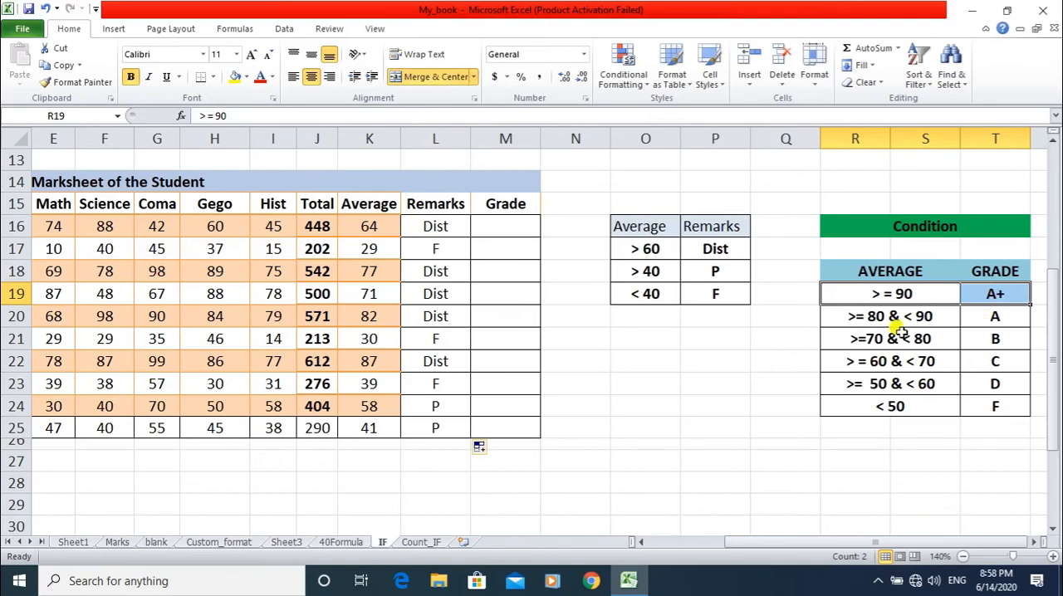
left_click_drag(814, 316, 866, 403)
left_click(860, 459)
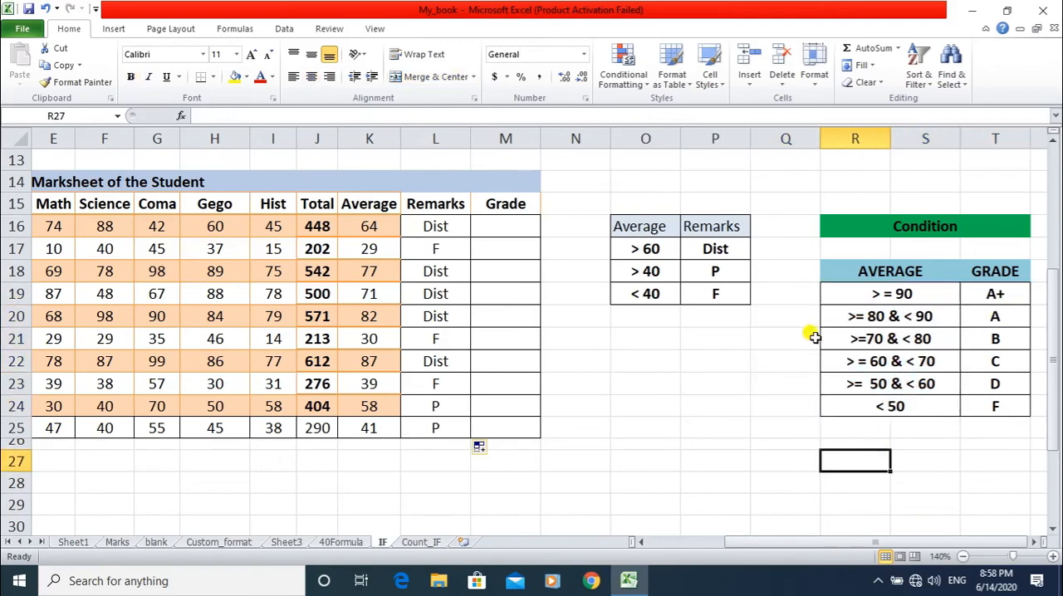
left_click_drag(816, 337, 822, 400)
left_click(877, 452)
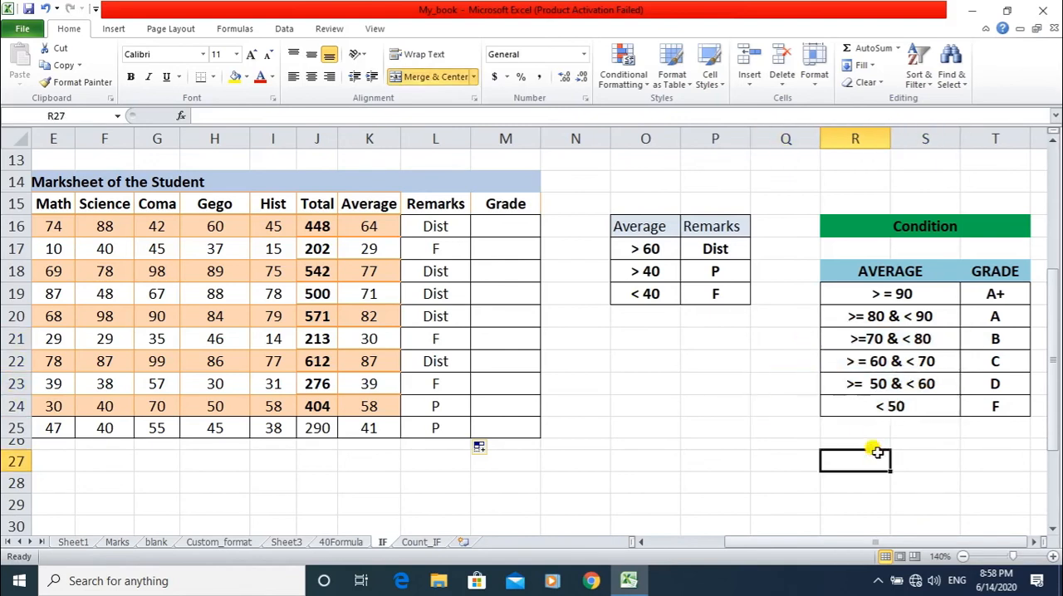
left_click_drag(826, 362, 826, 402)
left_click(704, 379)
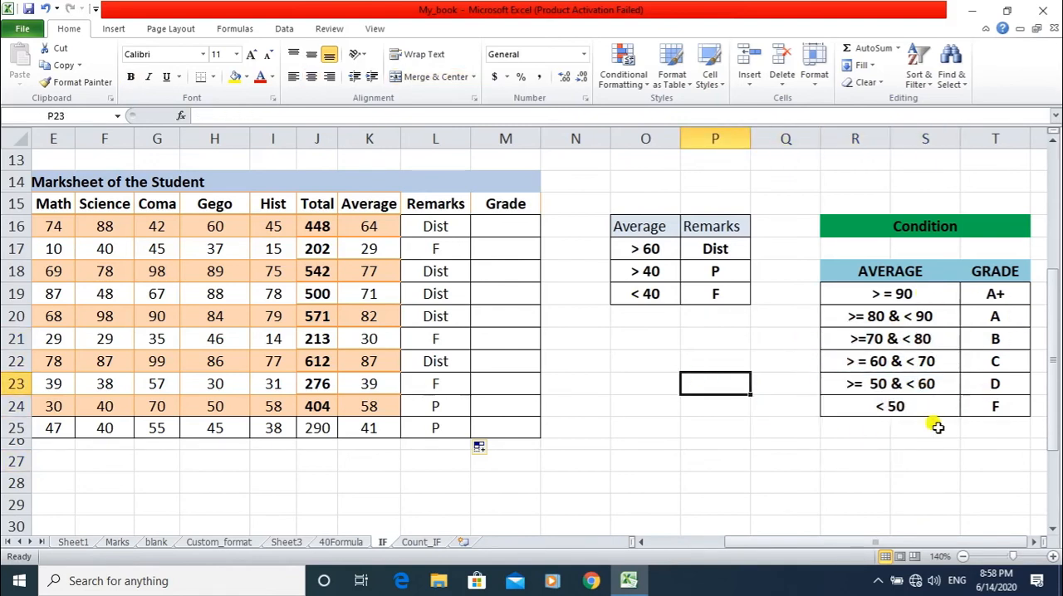
Start the Grade formula in M16 with an IF that returns "A+" when K16>=90: =IF(K16>=90,"A+",.
left_click(501, 226)
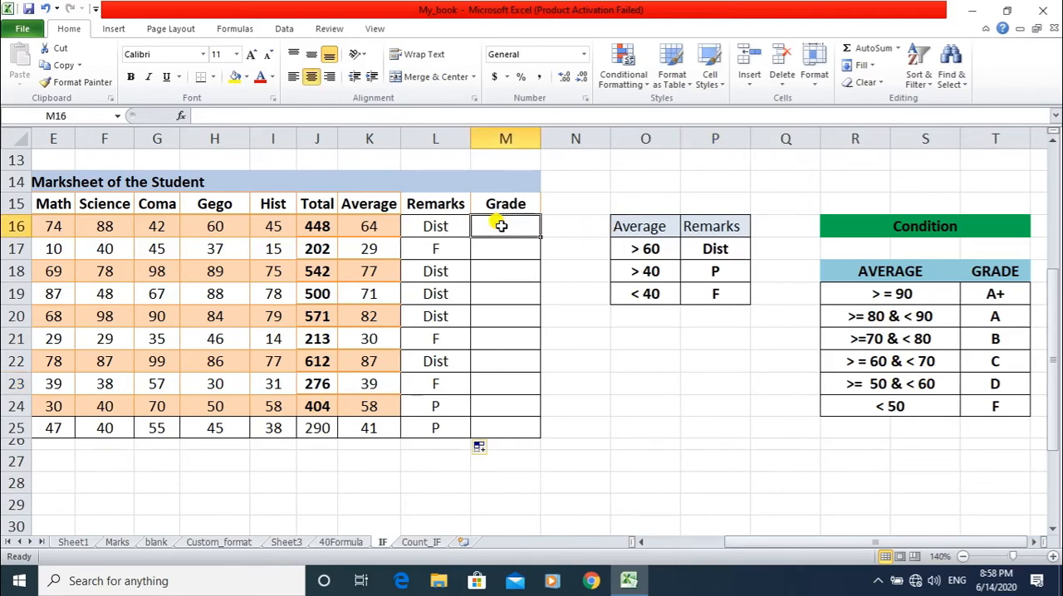
type("=")
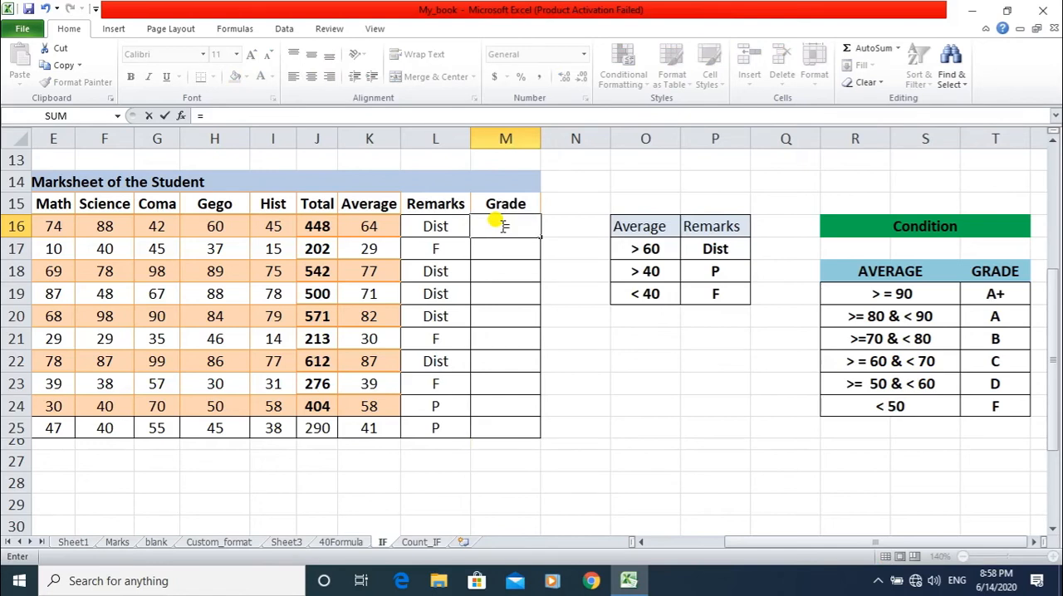
type("IF")
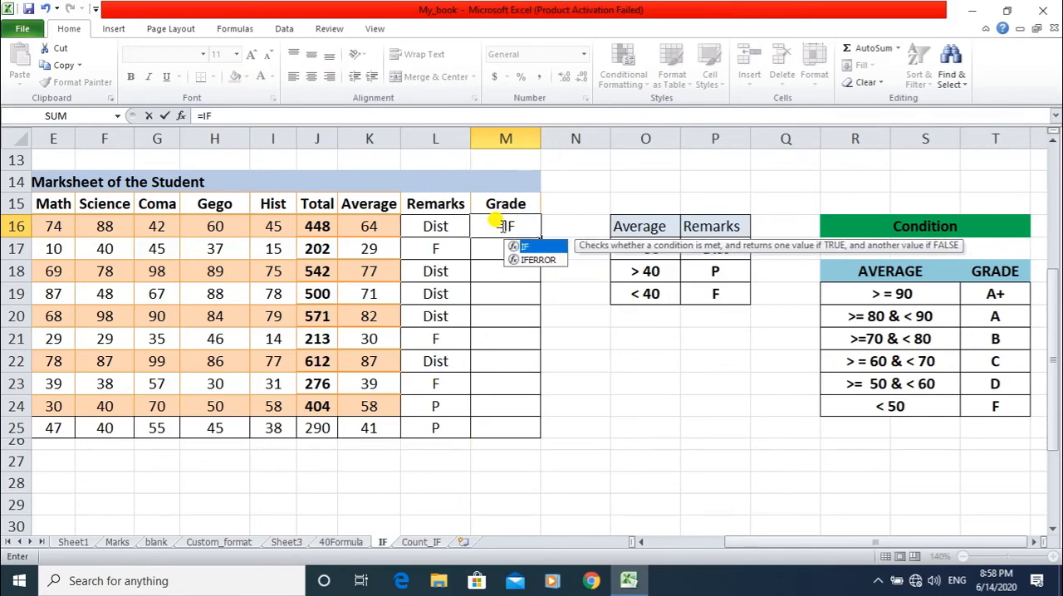
type("(")
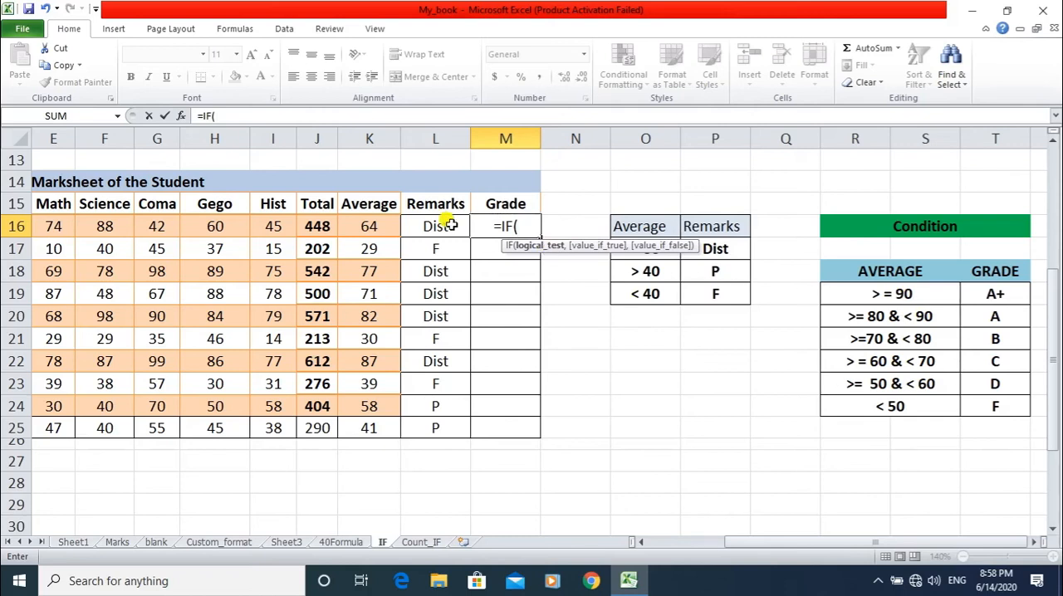
left_click(368, 229)
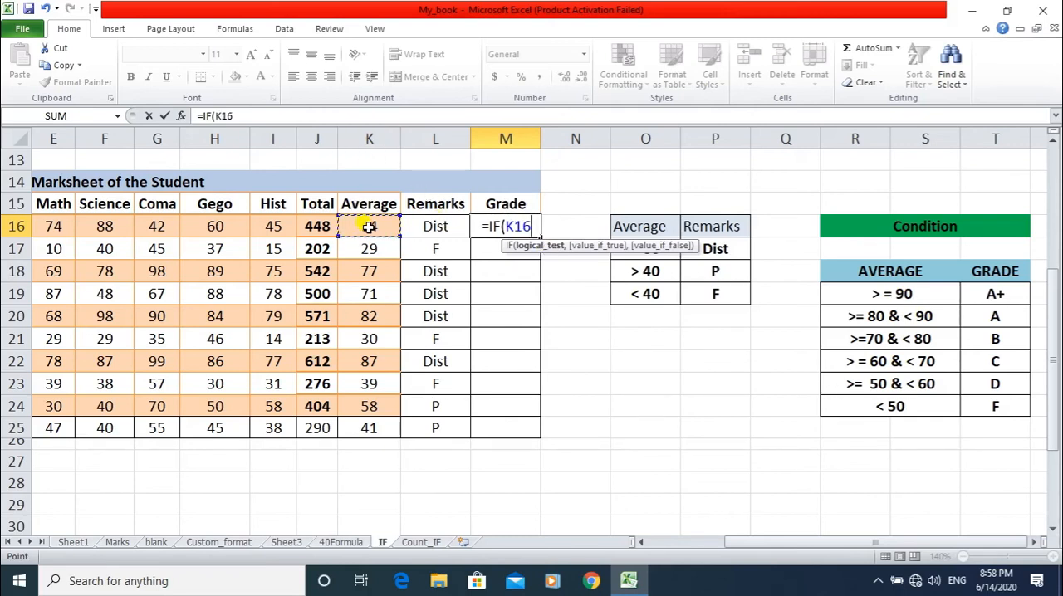
type(">")
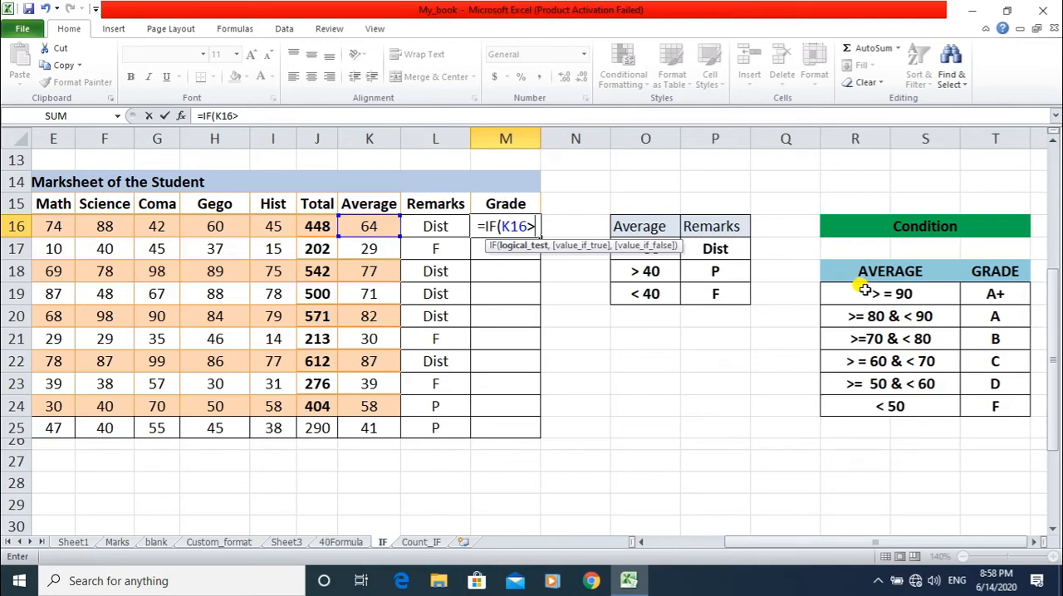
type("=")
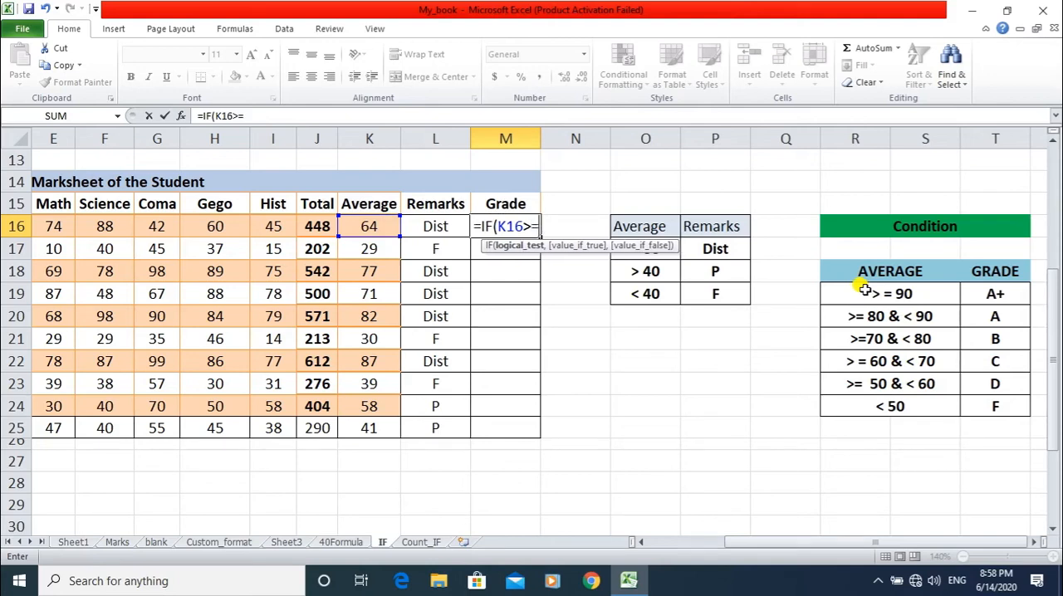
type("90")
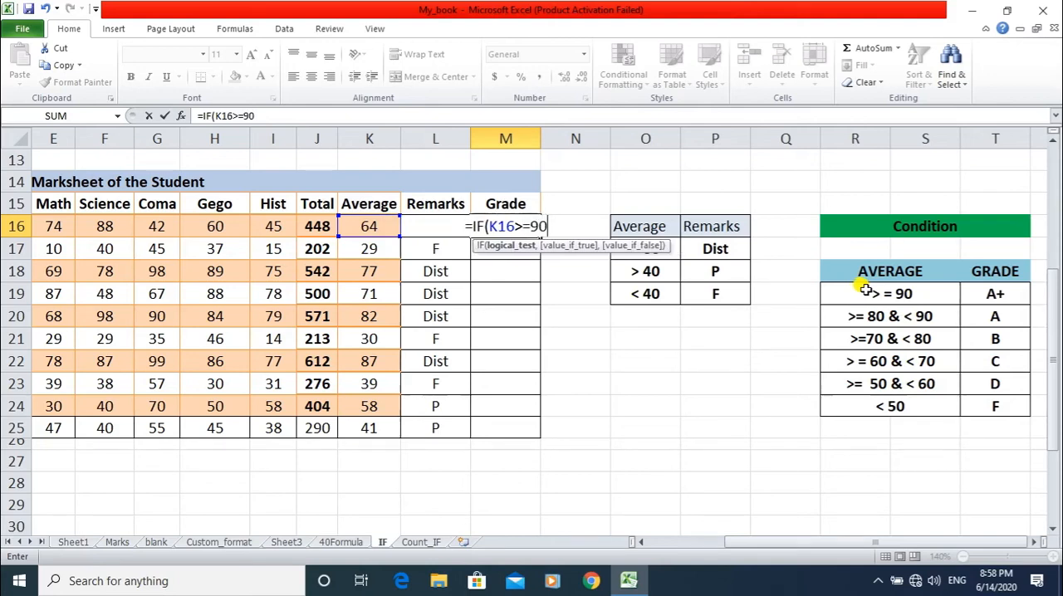
type(",")
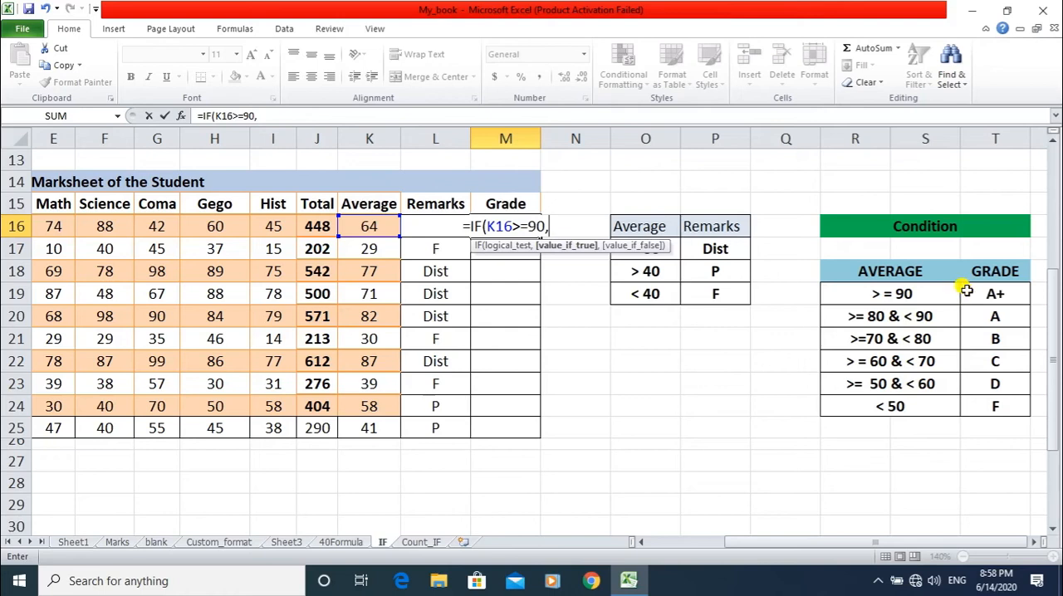
type("\"A+")
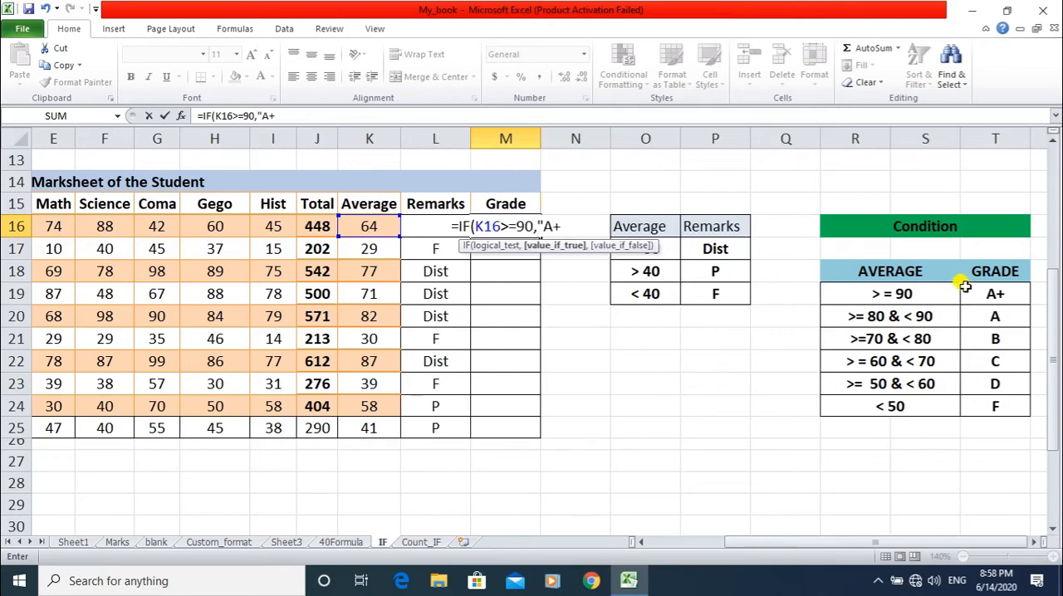
type("\"")
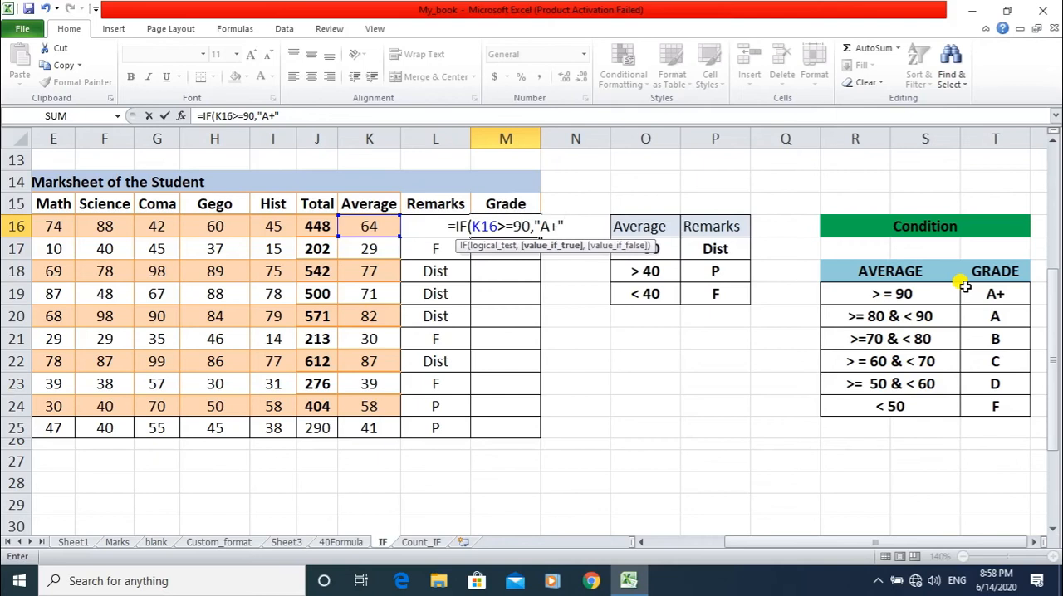
type(",")
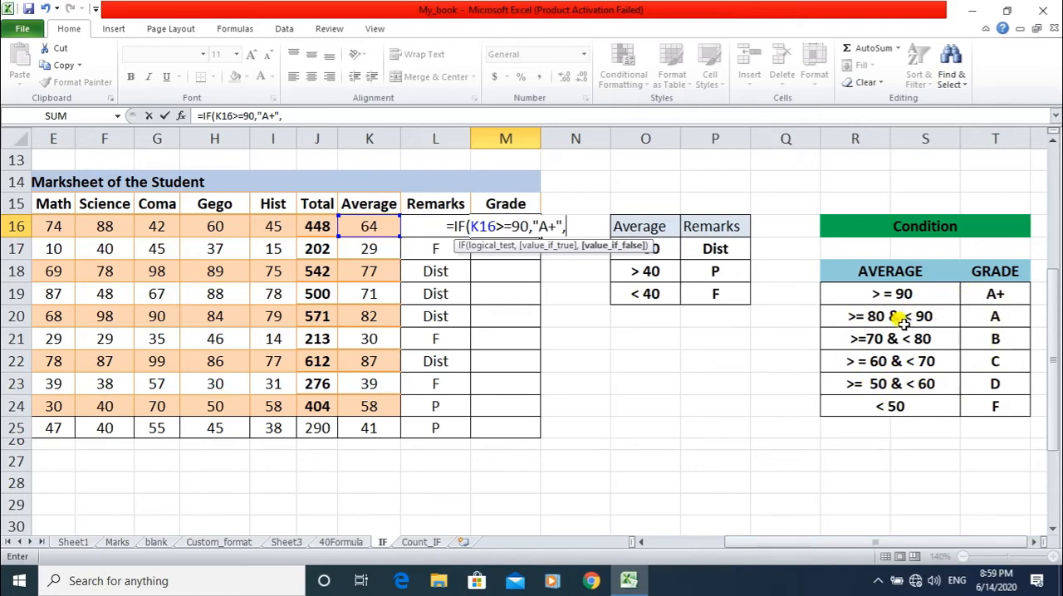
Nest a second IF as the false value in the M16 formula, returning "A" when K16>=80: IF(K16>=80,"A",.
type("IF")
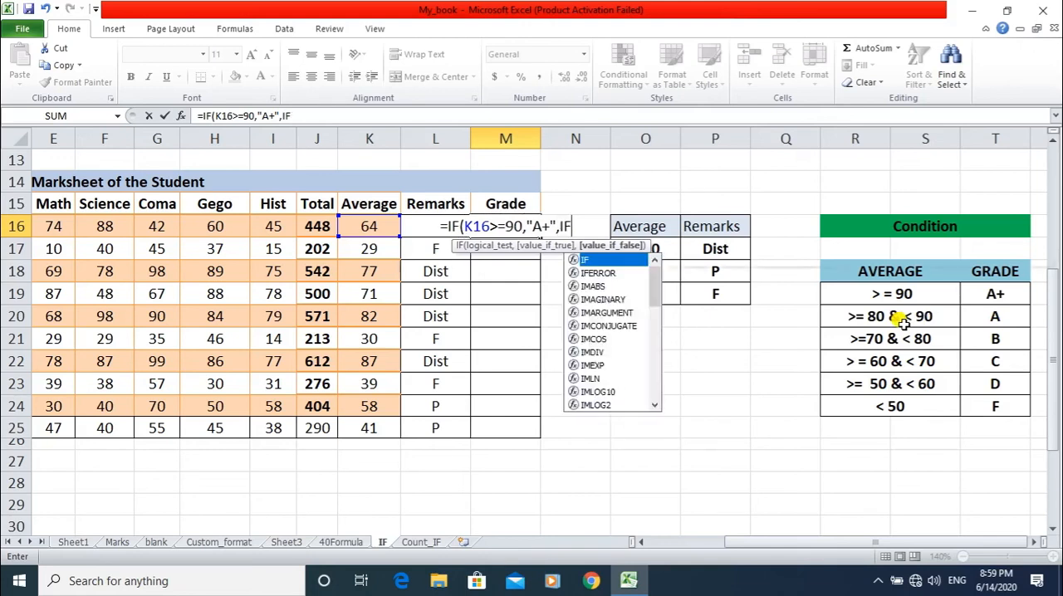
type("(")
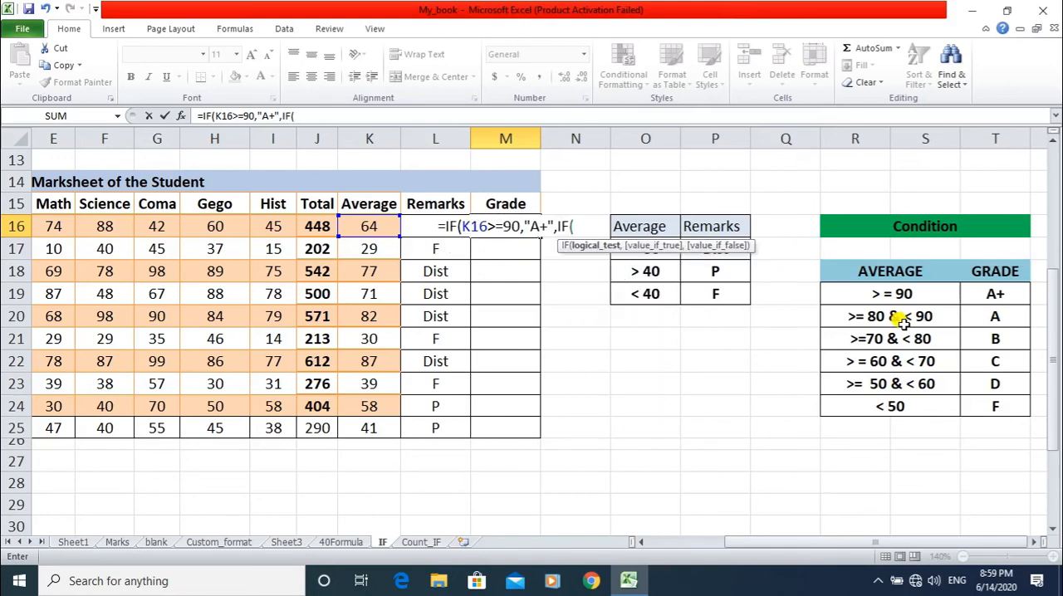
type("K16")
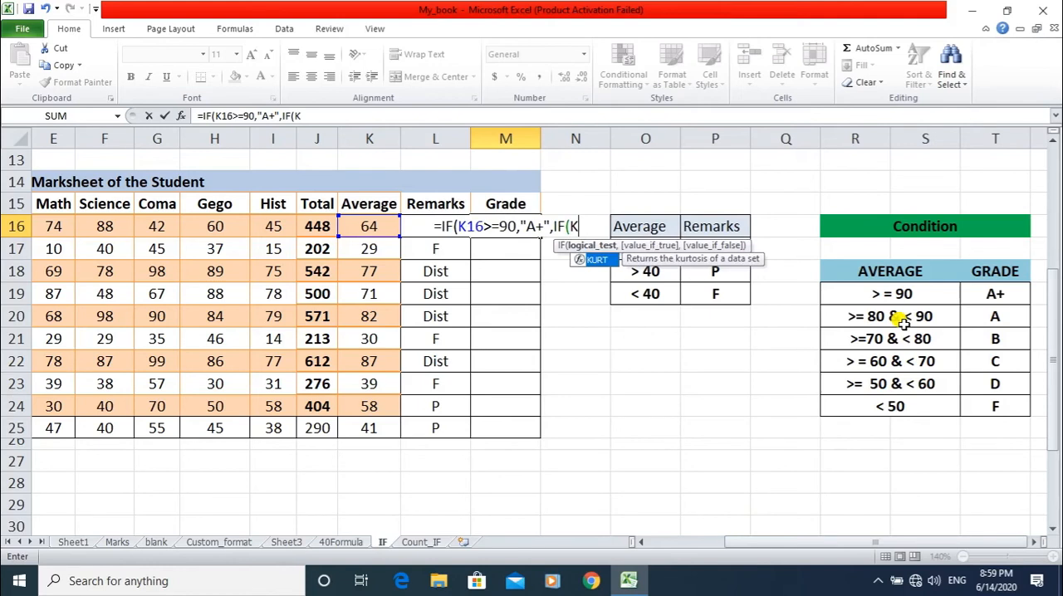
type(">")
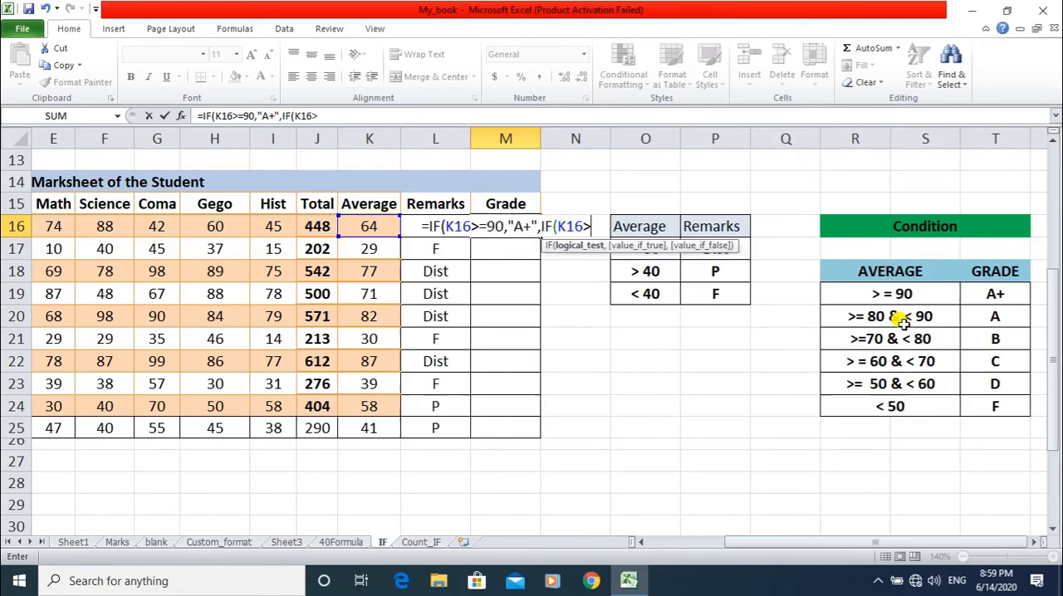
type("=80")
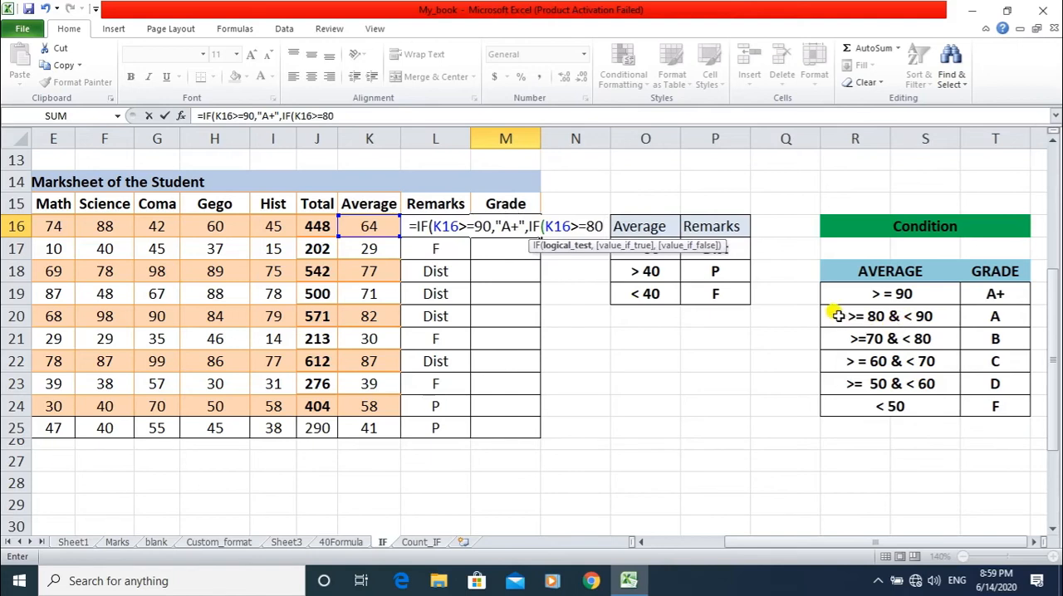
type(",")
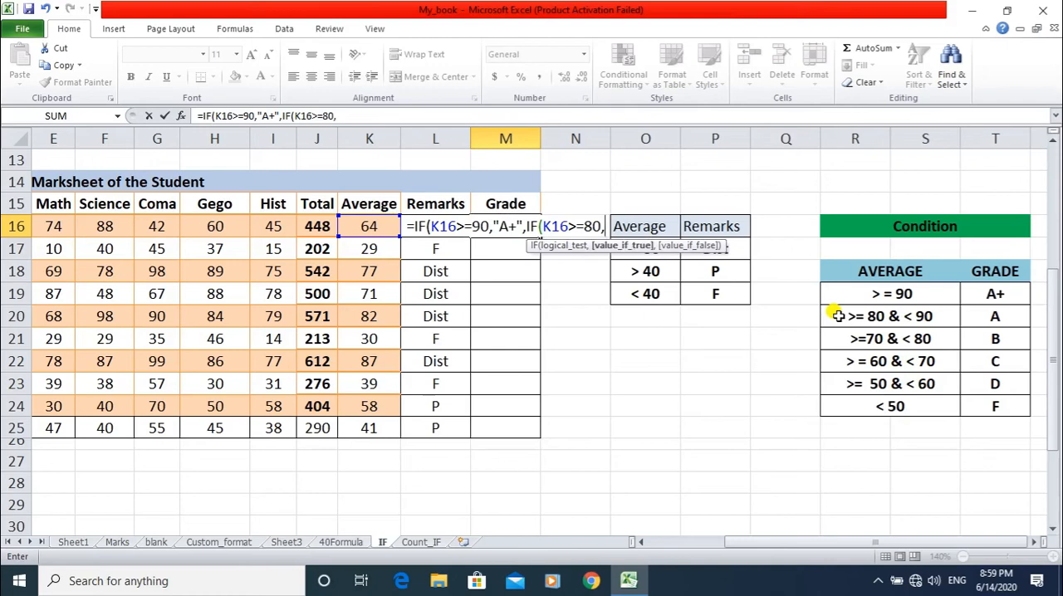
type("\"A")
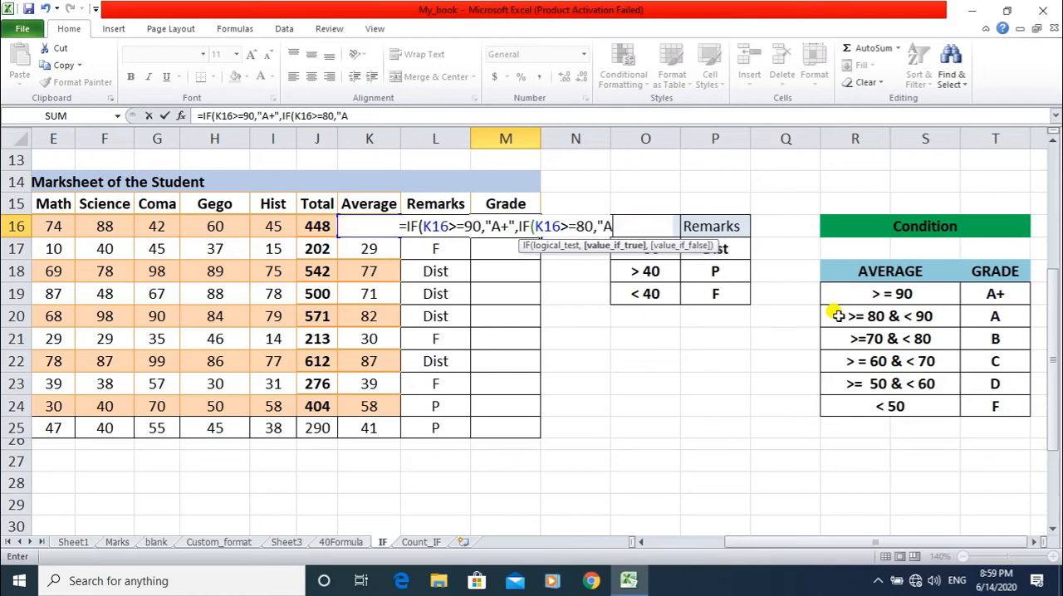
type("\"")
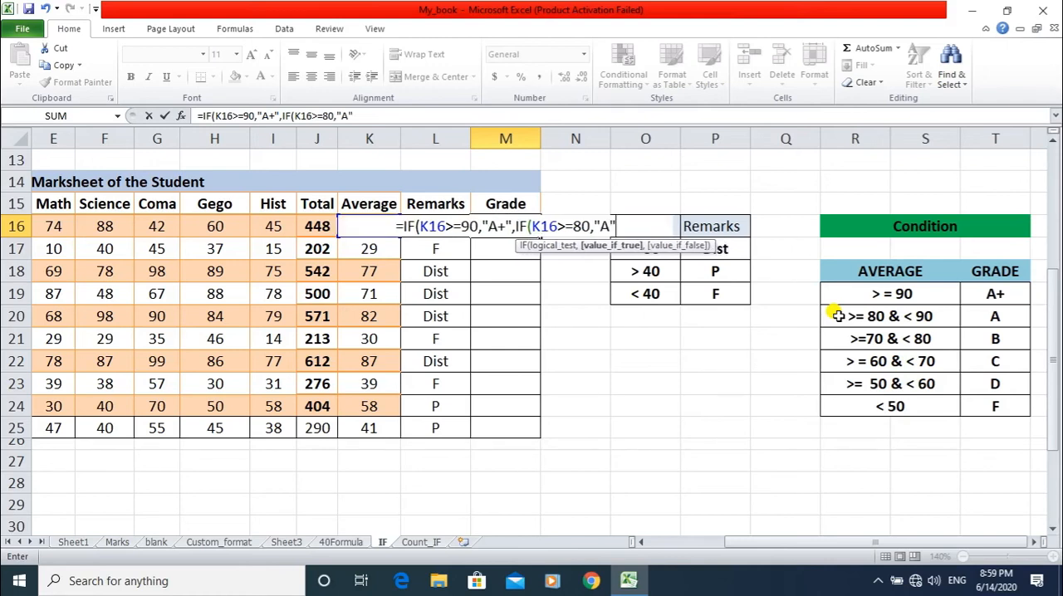
type(",")
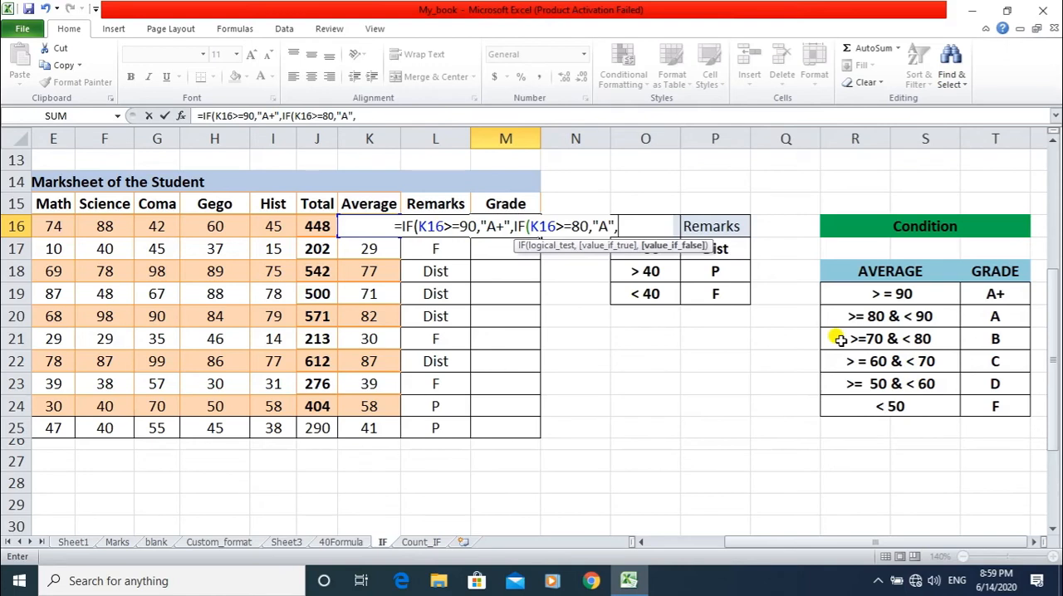
Nest a third IF in the M16 formula, returning "B" when K16>=70: IF(K16>=70,"B",.
type("IF")
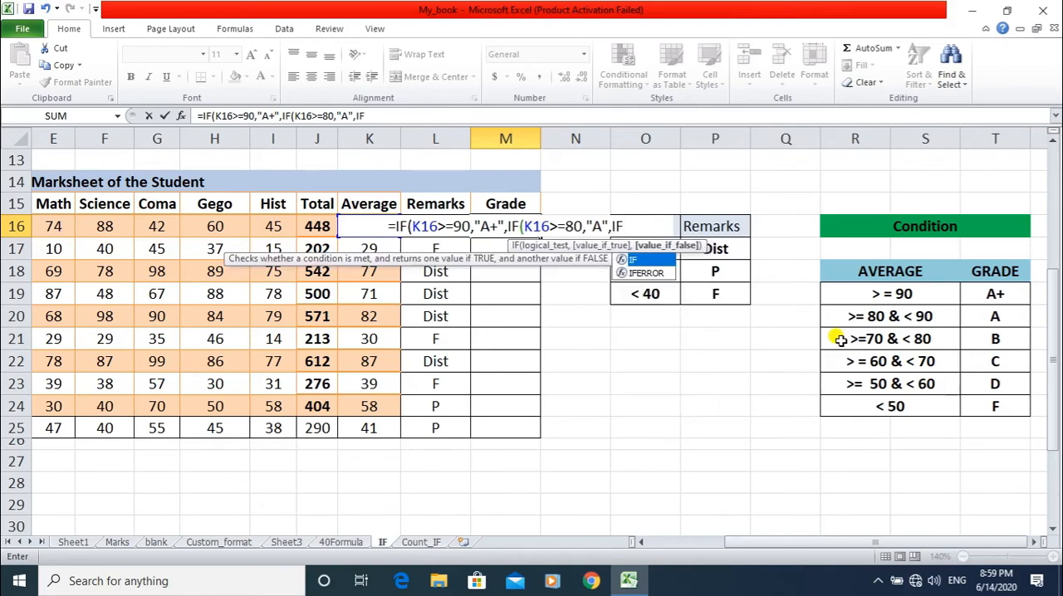
type("(K1")
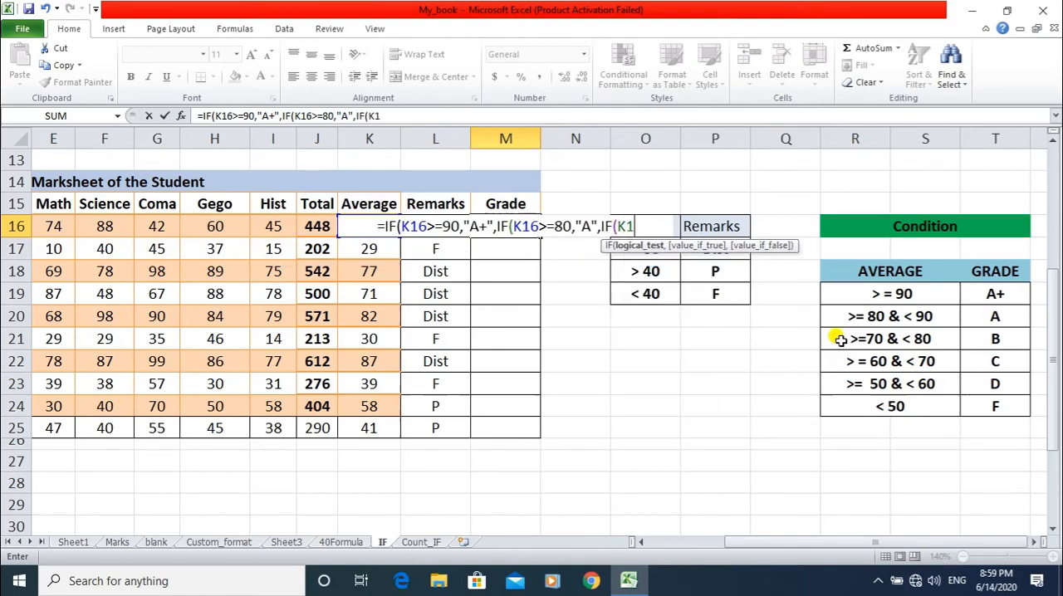
type("6")
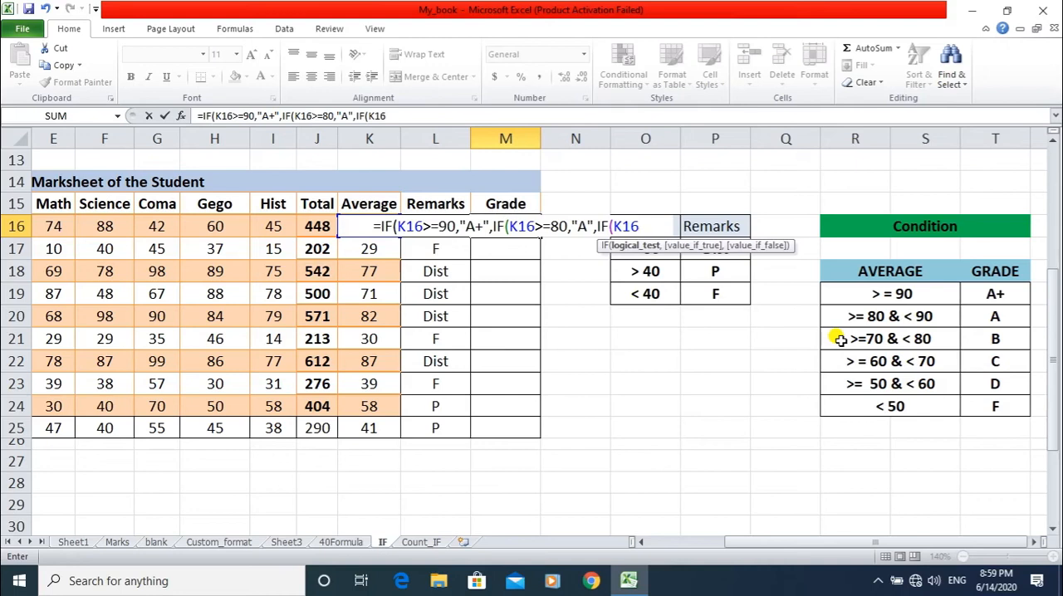
type(">=70")
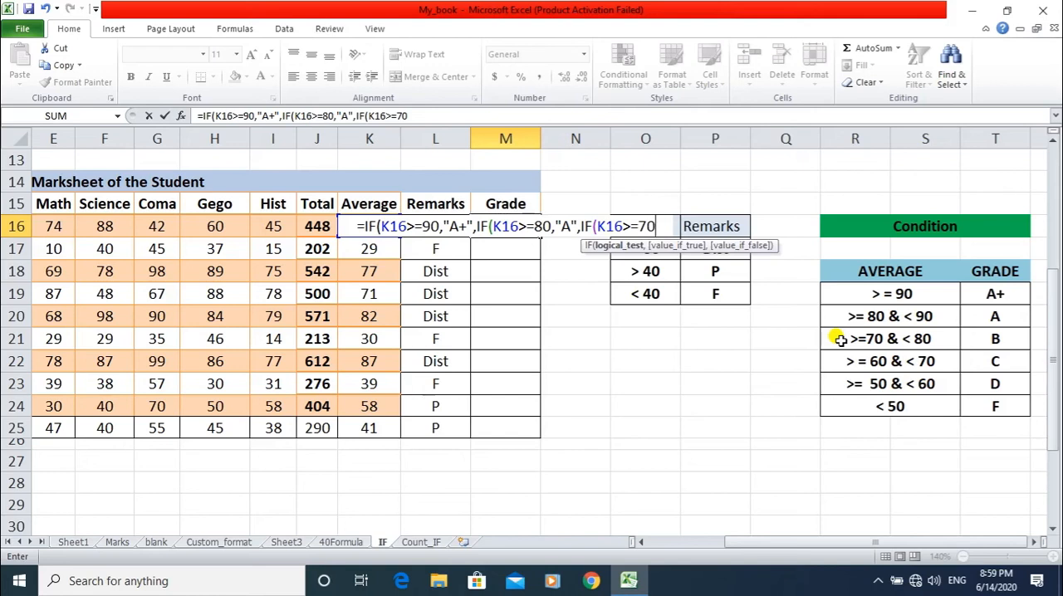
type(",")
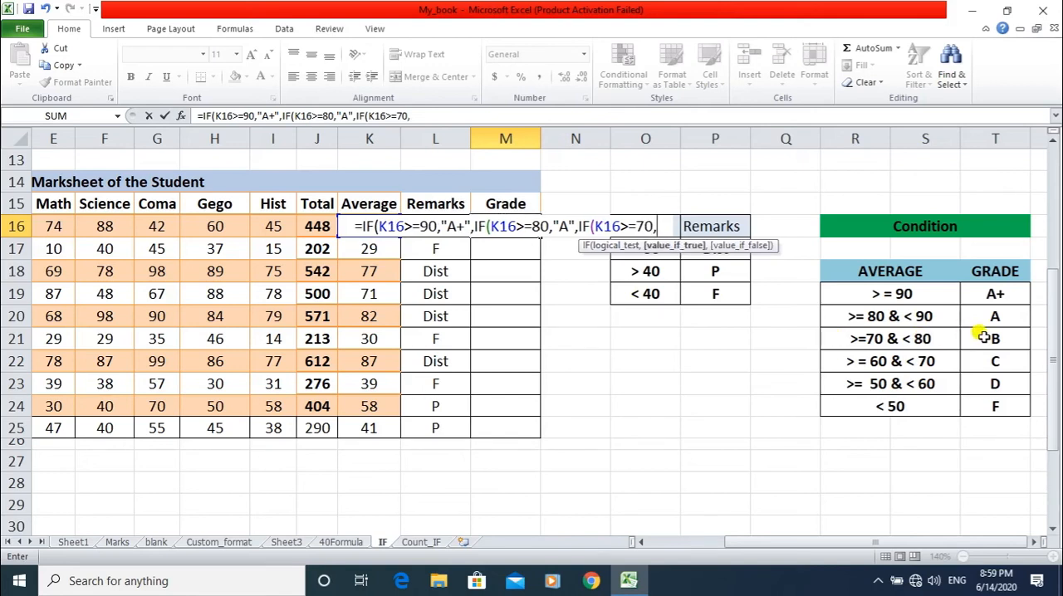
type("\"B\"")
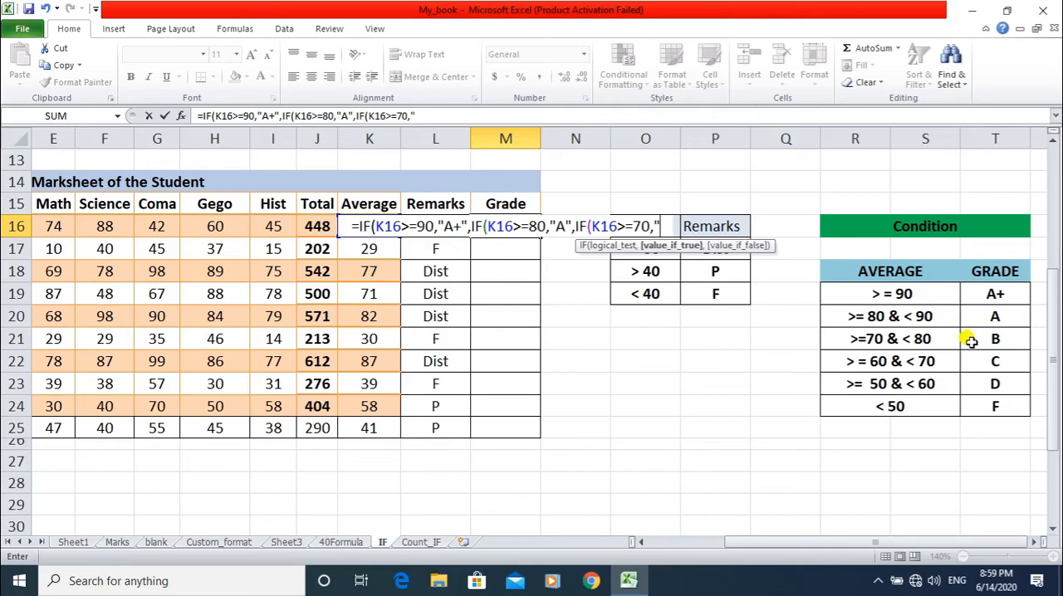
type(",")
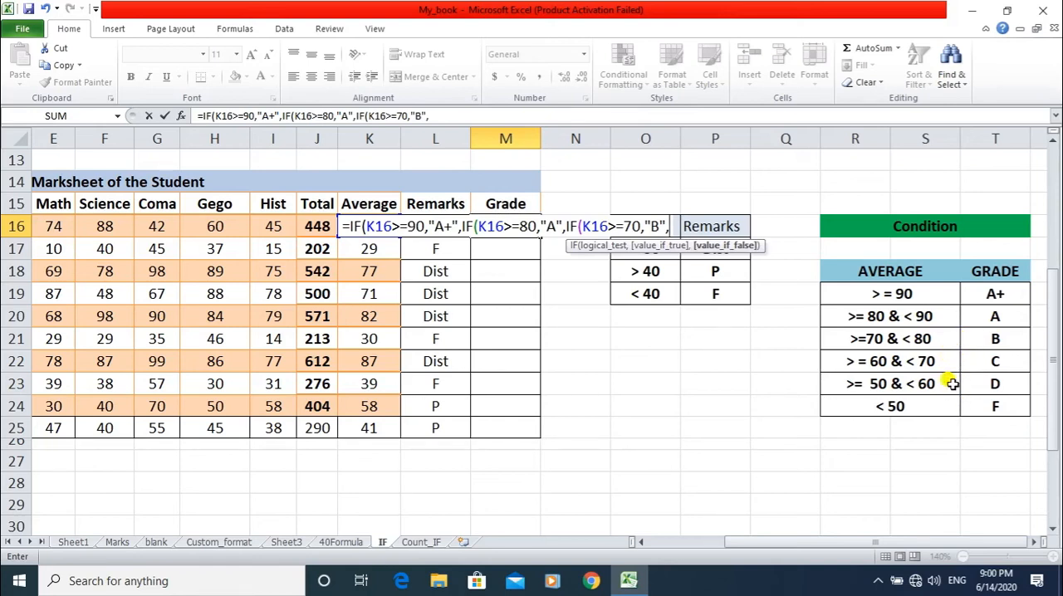
Nest a fourth IF in the M16 formula, returning "C" when K16>=60: IF(K16>=60,"C".
type("IF")
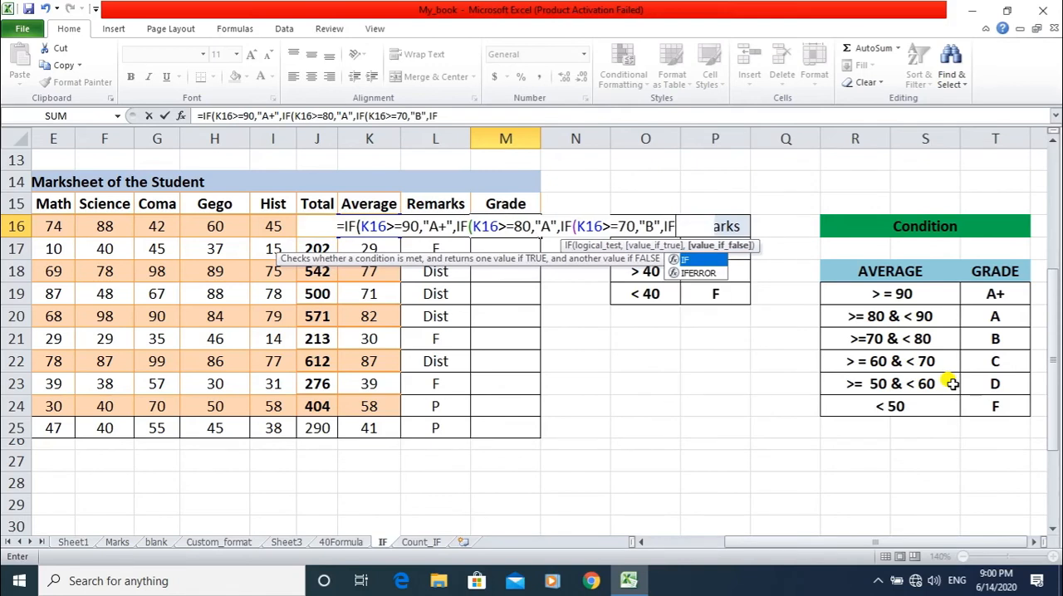
type("(")
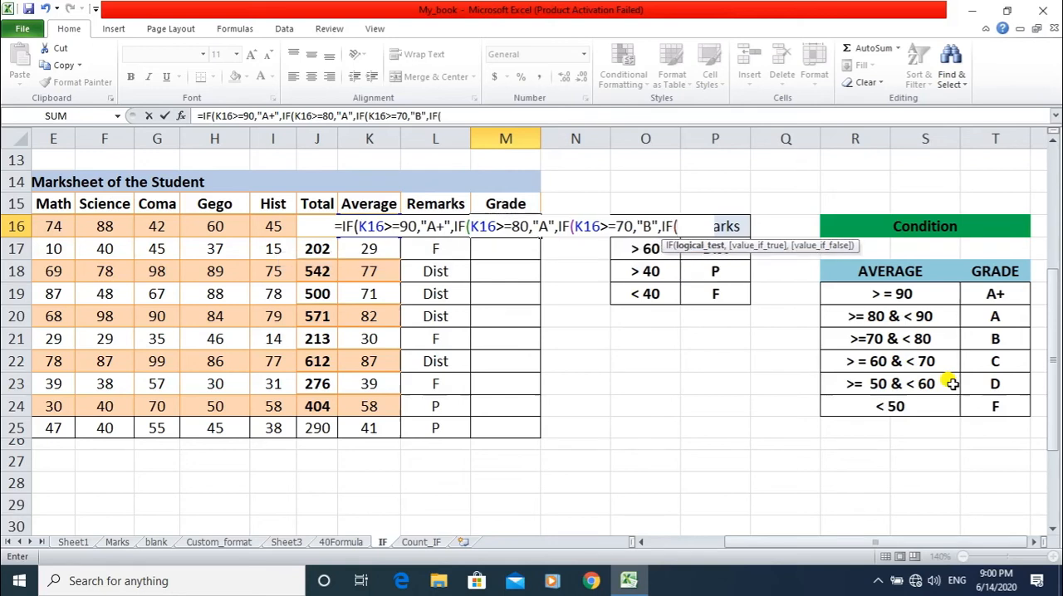
type("K16")
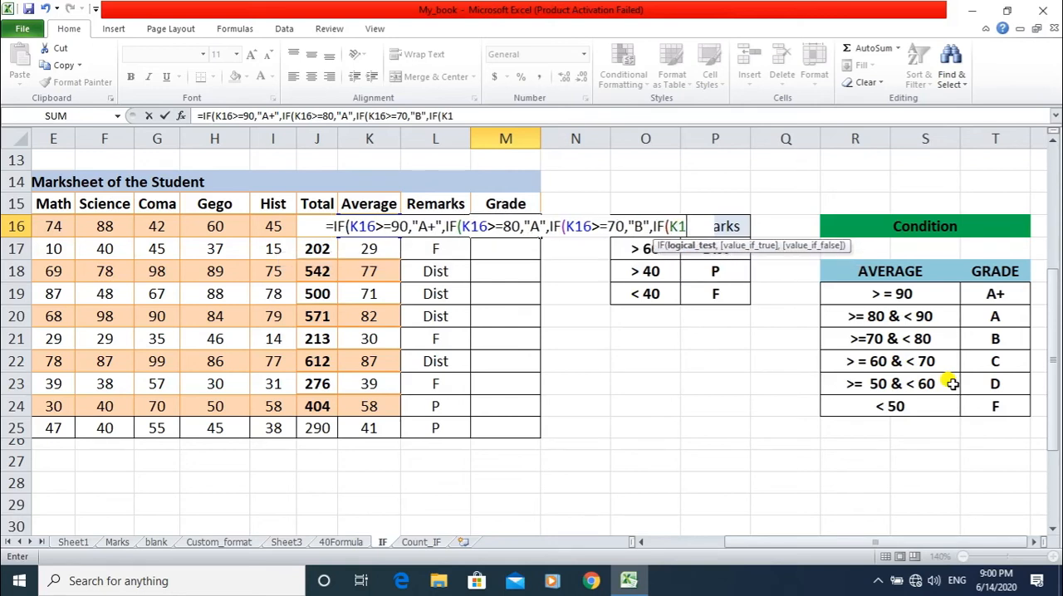
type(">=")
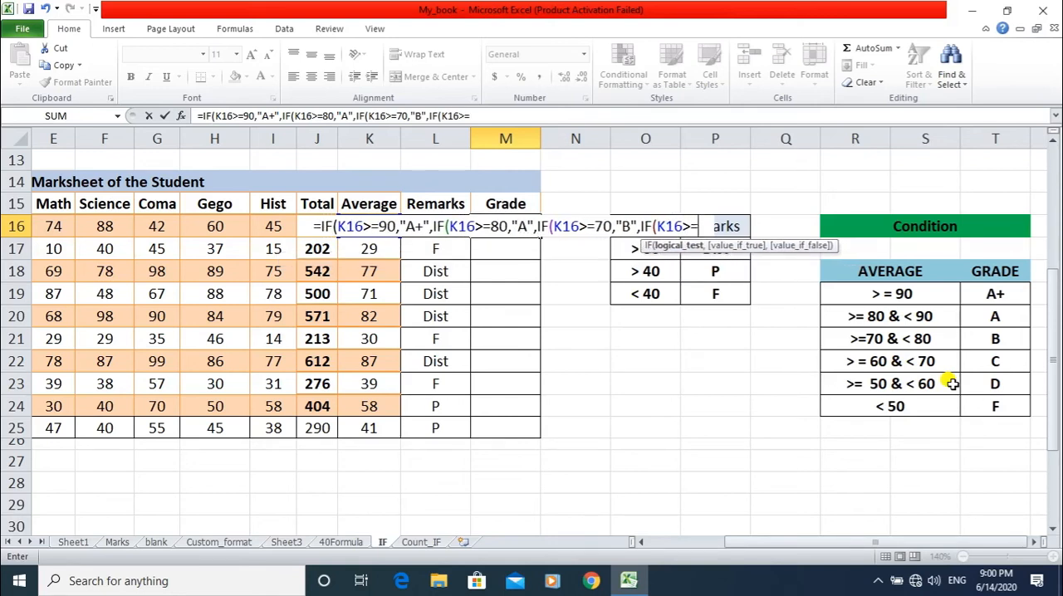
type("60,")
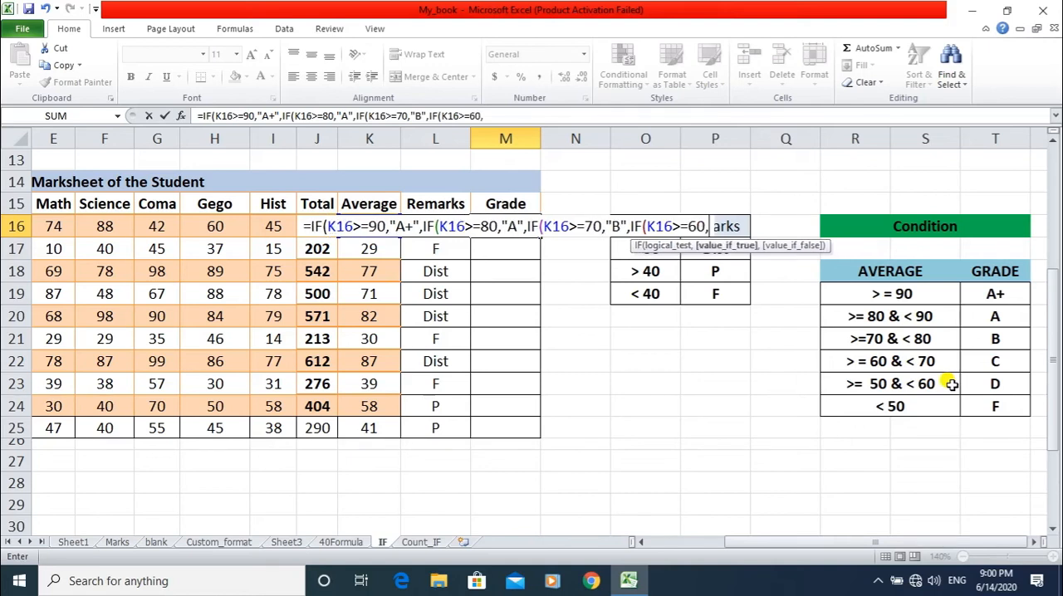
type("\"")
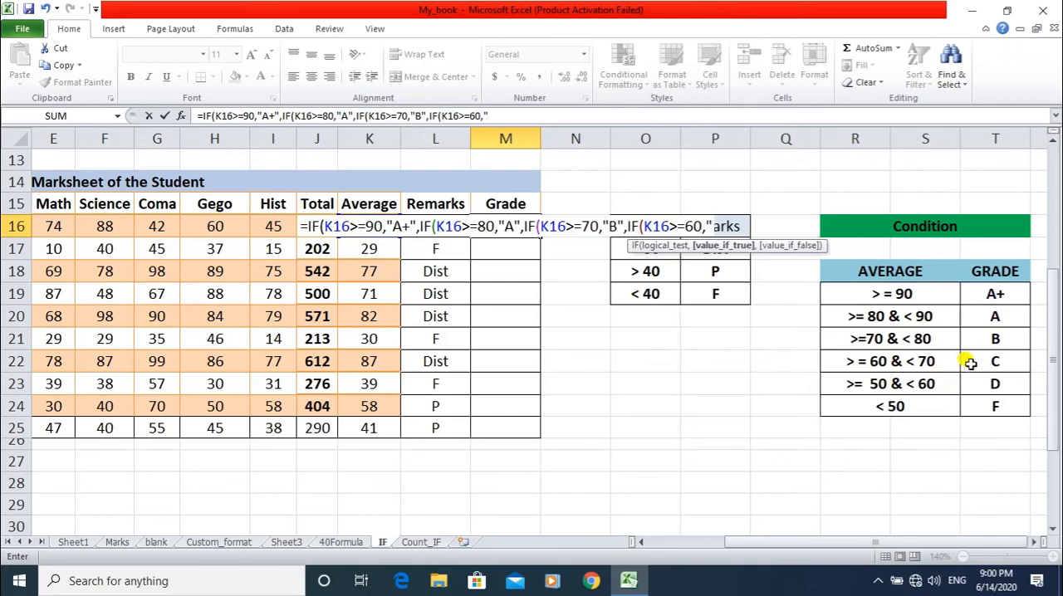
type("C\"")
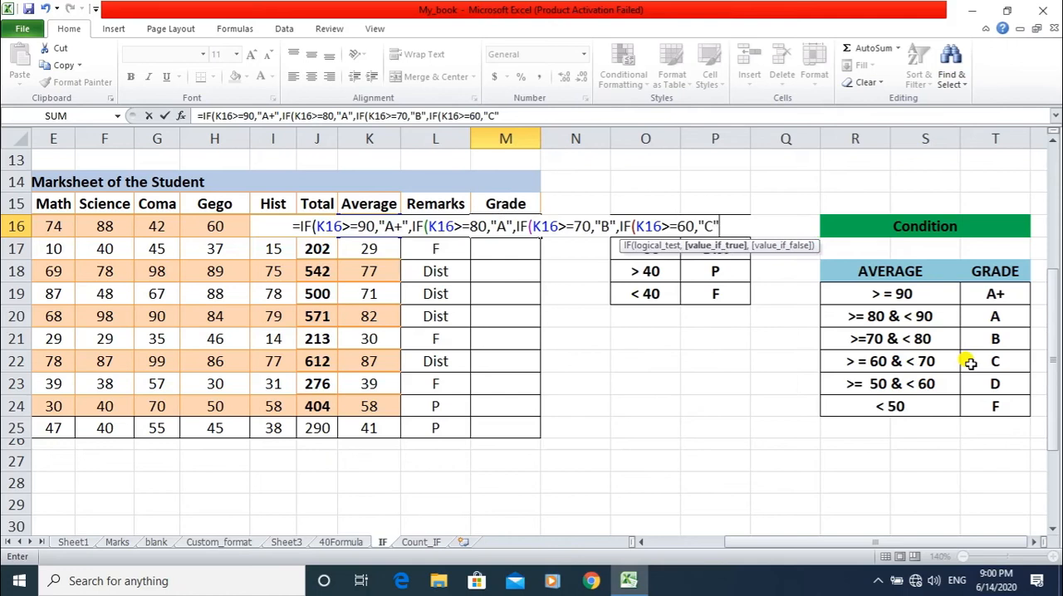
type(",")
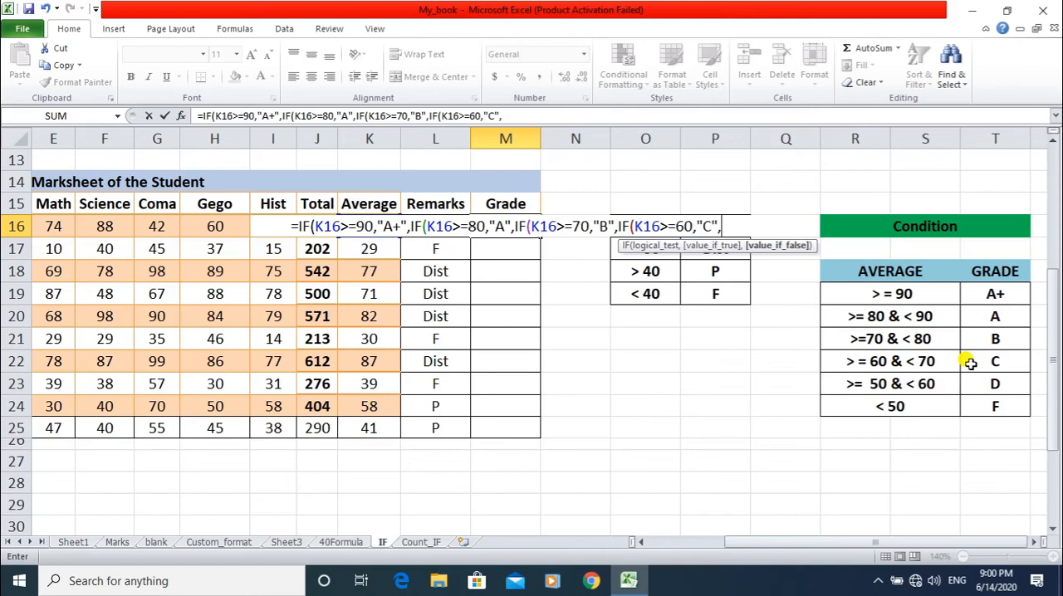
Nest a fifth IF as the false value in the M16 formula, returning "D" when K16>=50: ,IF(K16>=50,"D".
type("IF(")
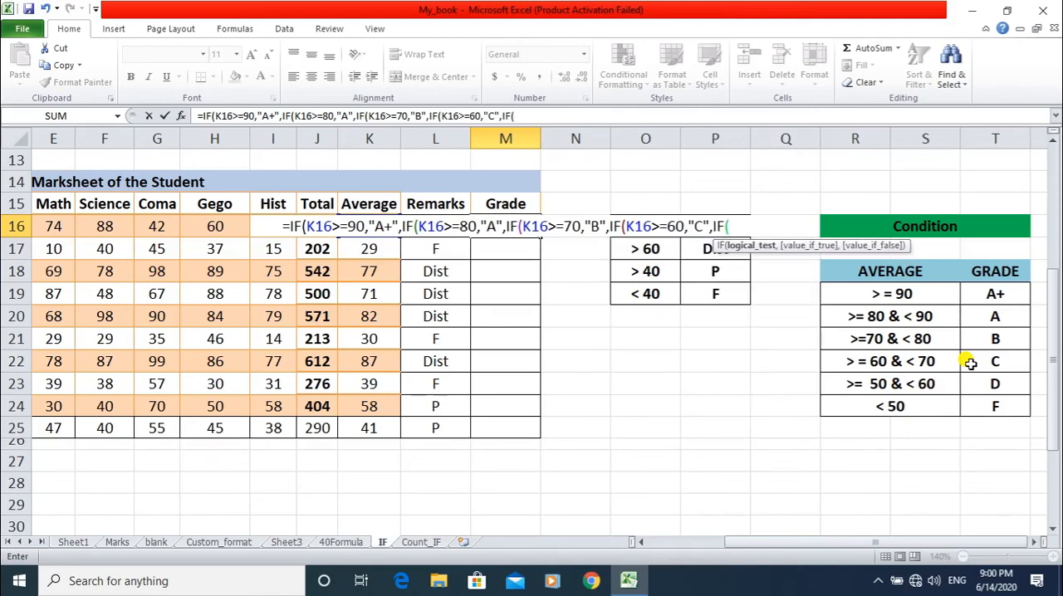
type("K1")
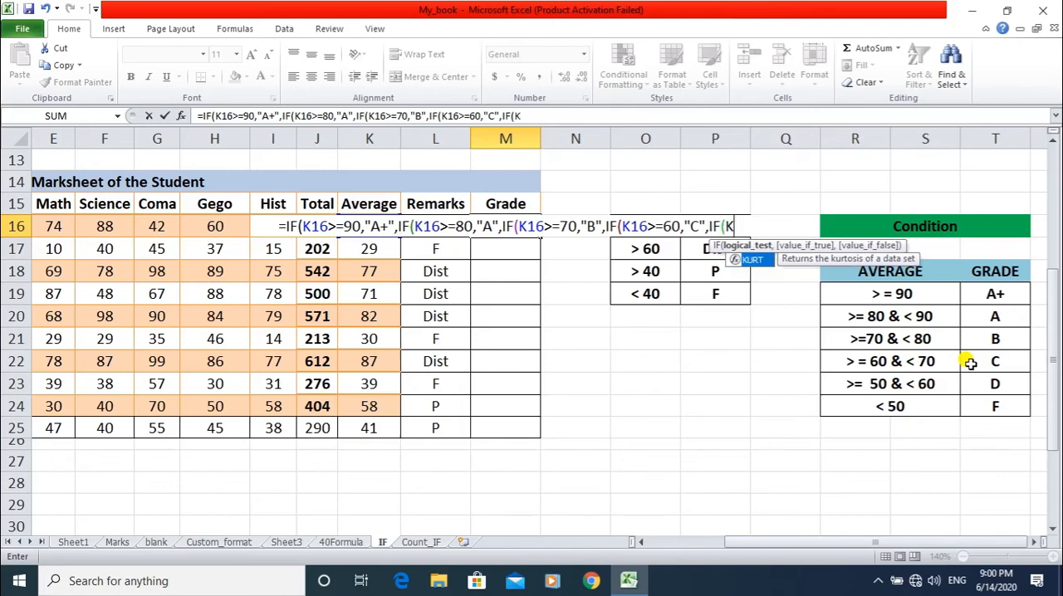
type("6>")
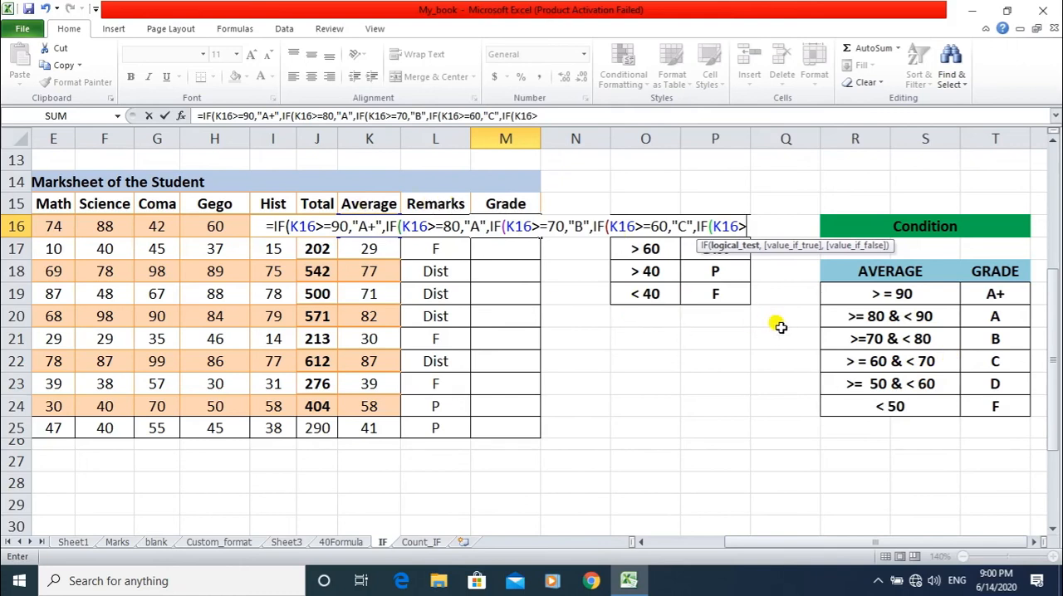
type("=50")
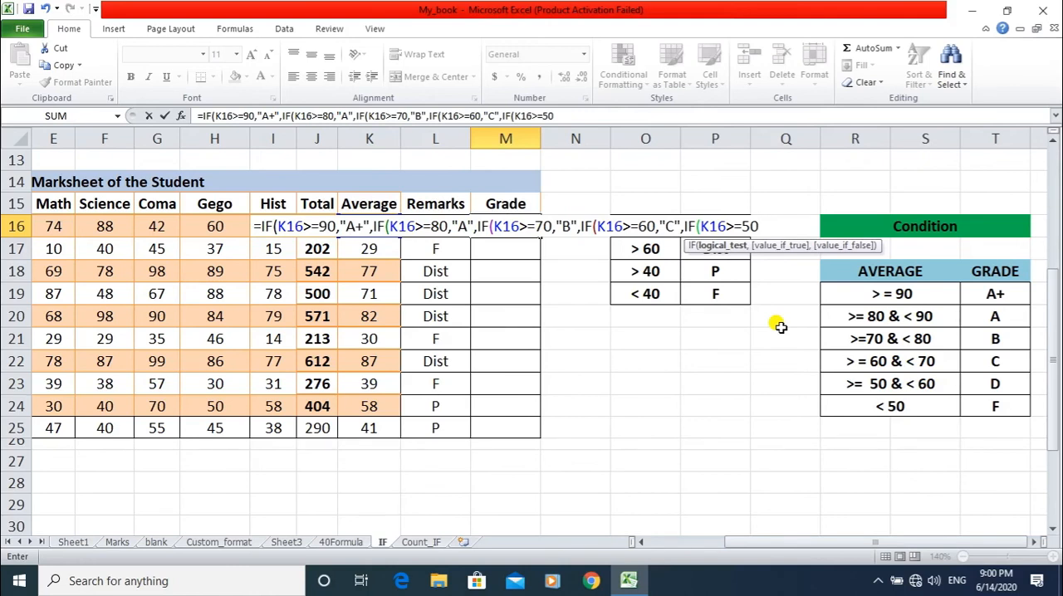
type(",\"D\"")
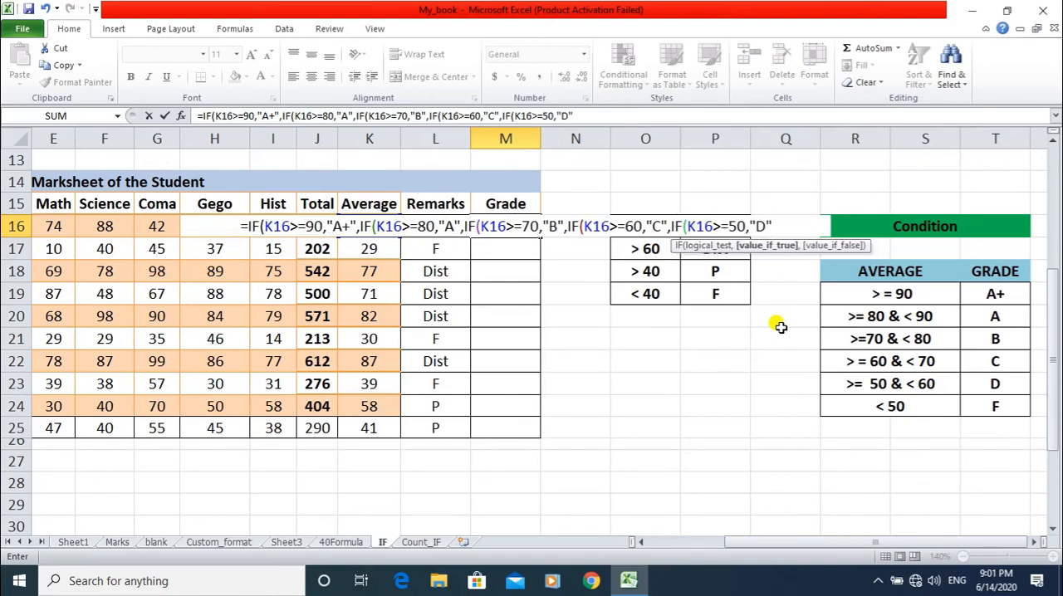
type(",")
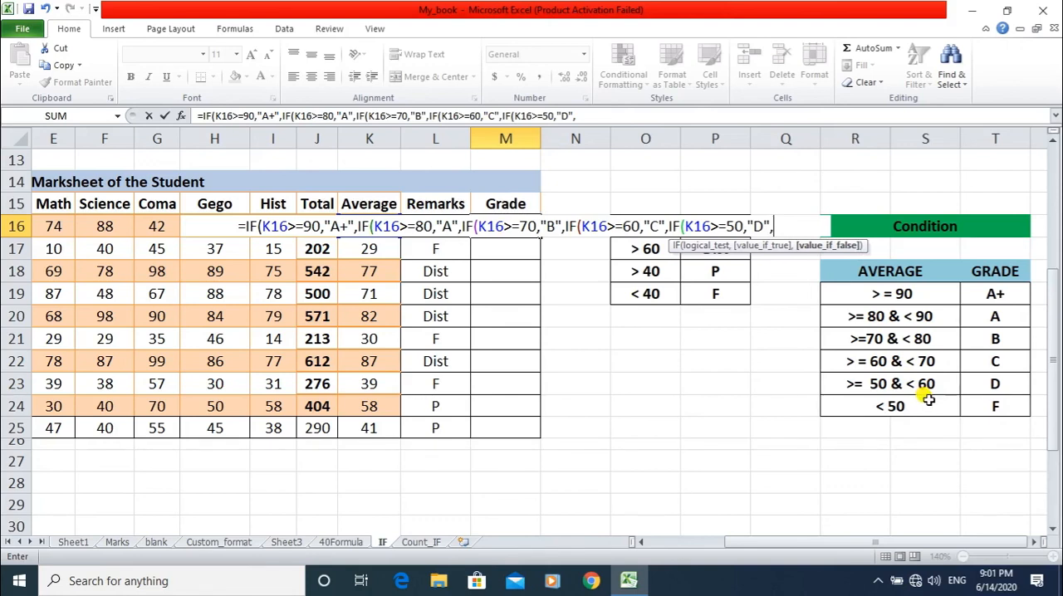
Add "F" as the final false value in the M16 formula and close all five nested IFs with ))))).
type("\"")
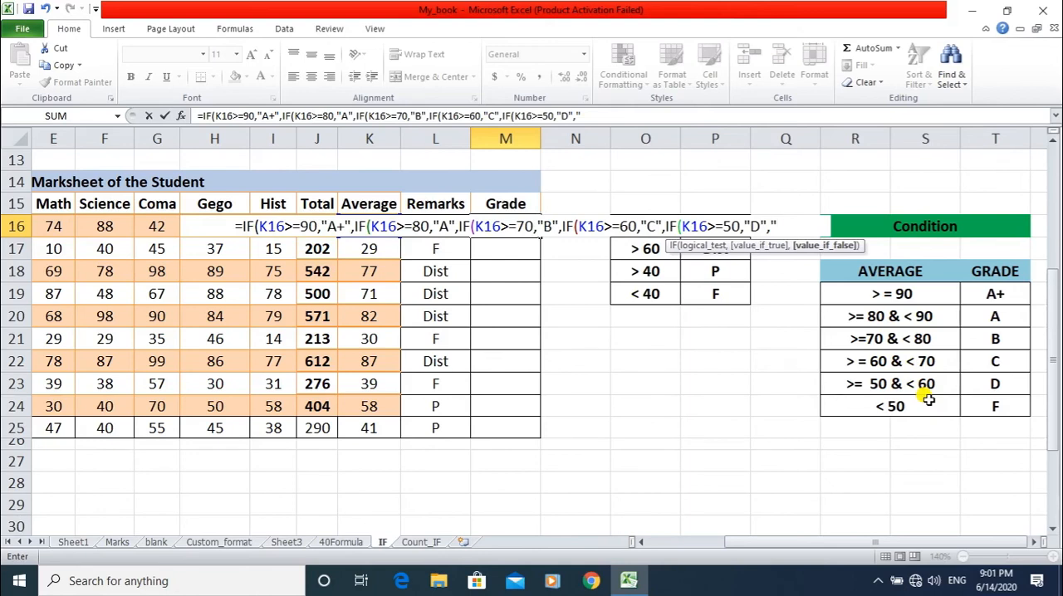
type("F")
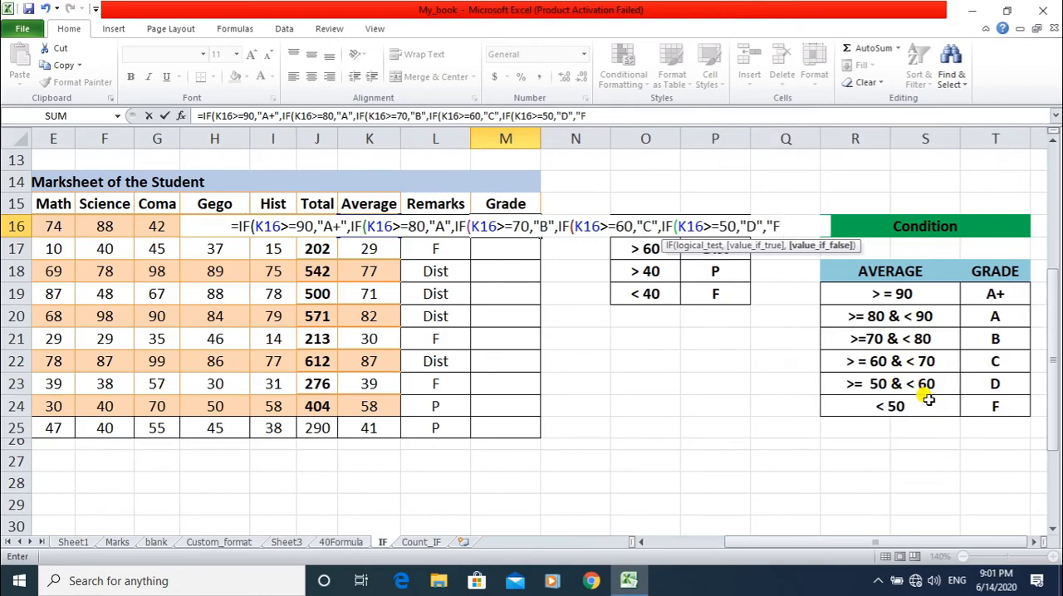
type("\"")
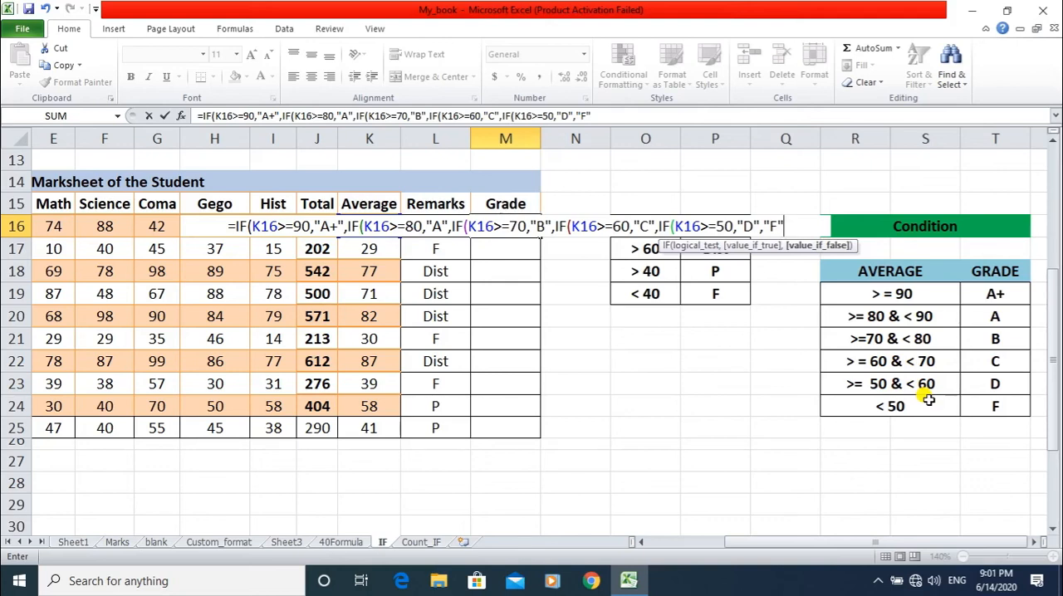
type(")")
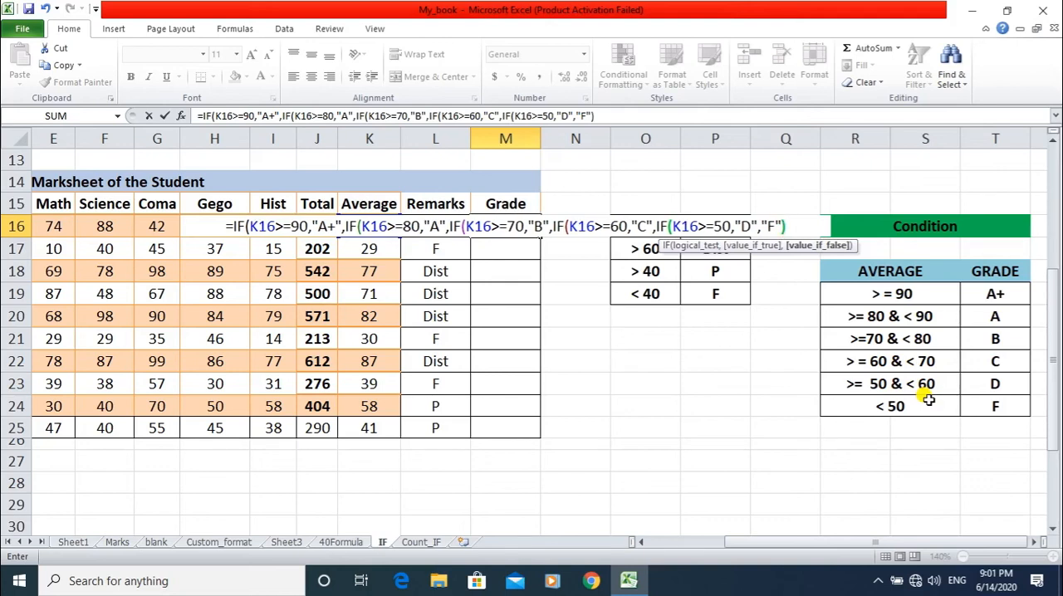
type("))))")
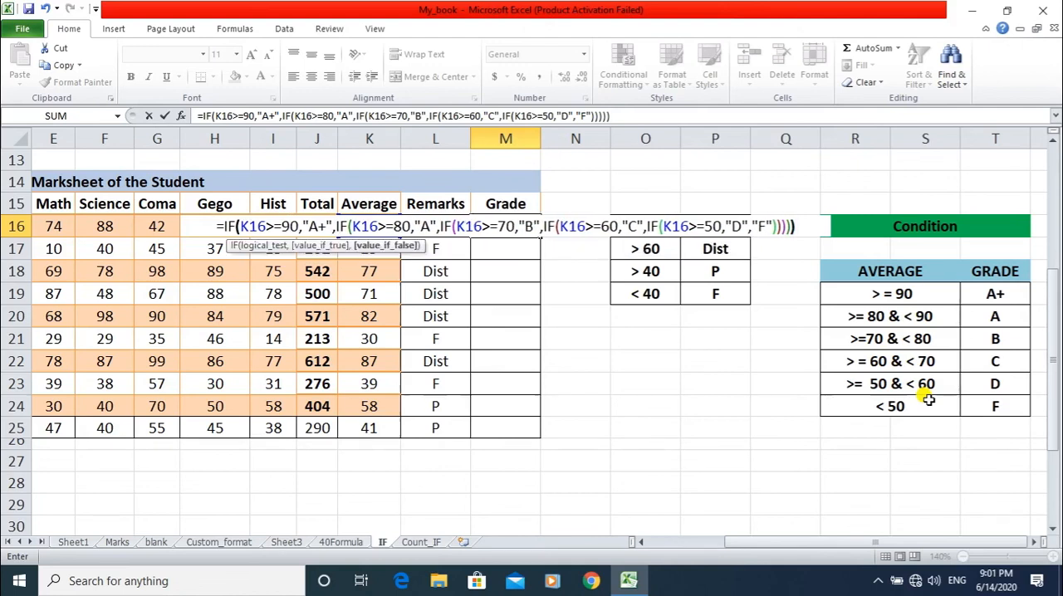
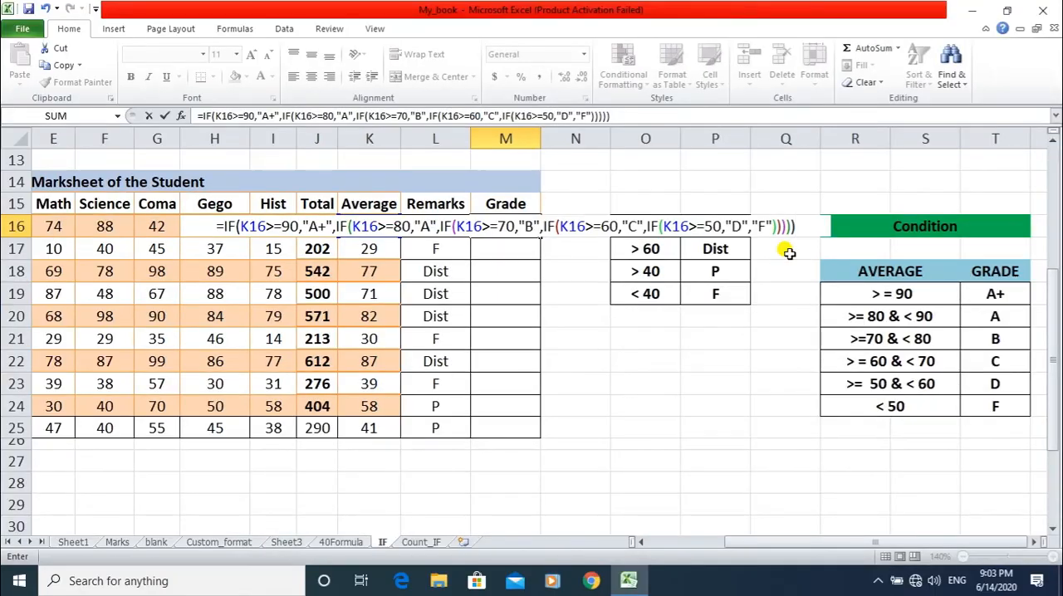
Confirm the nested IF grade formula in M16 and fill it down the Grade column through M25.
key("Return")
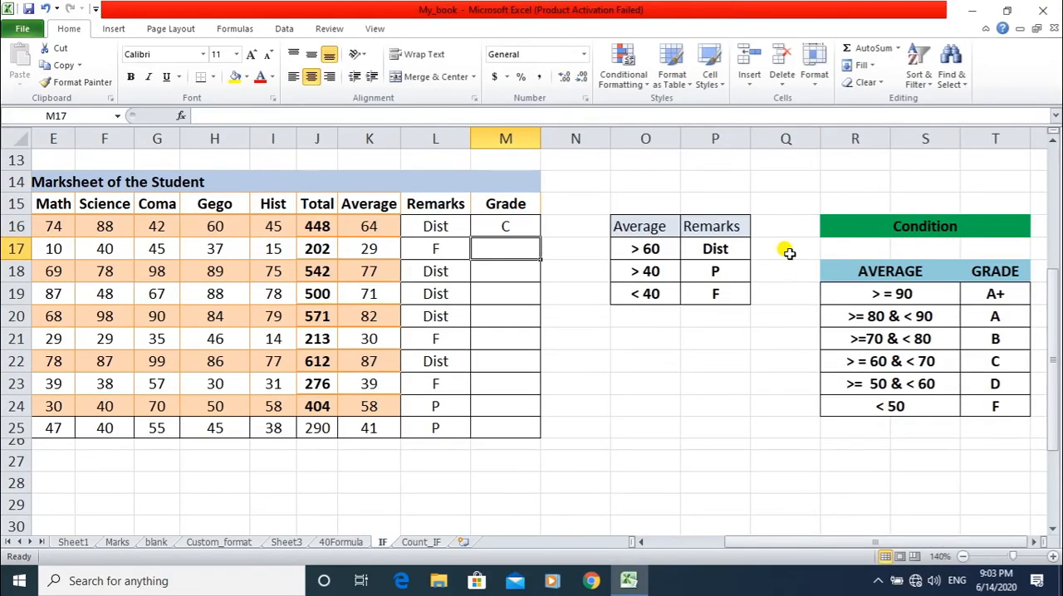
left_click(526, 221)
left_click_drag(538, 239, 536, 430)
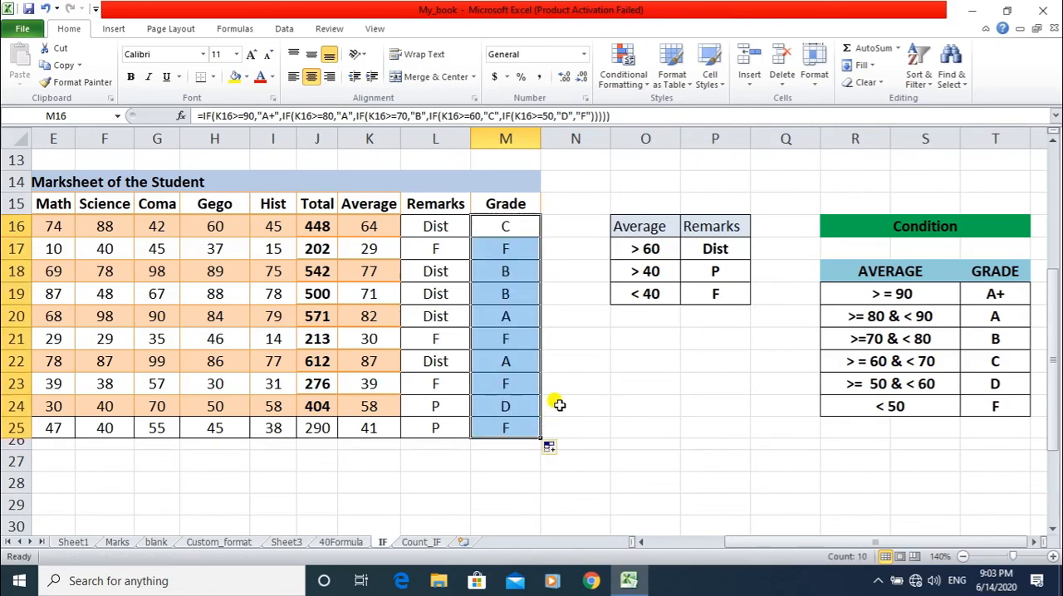
left_click(559, 404)
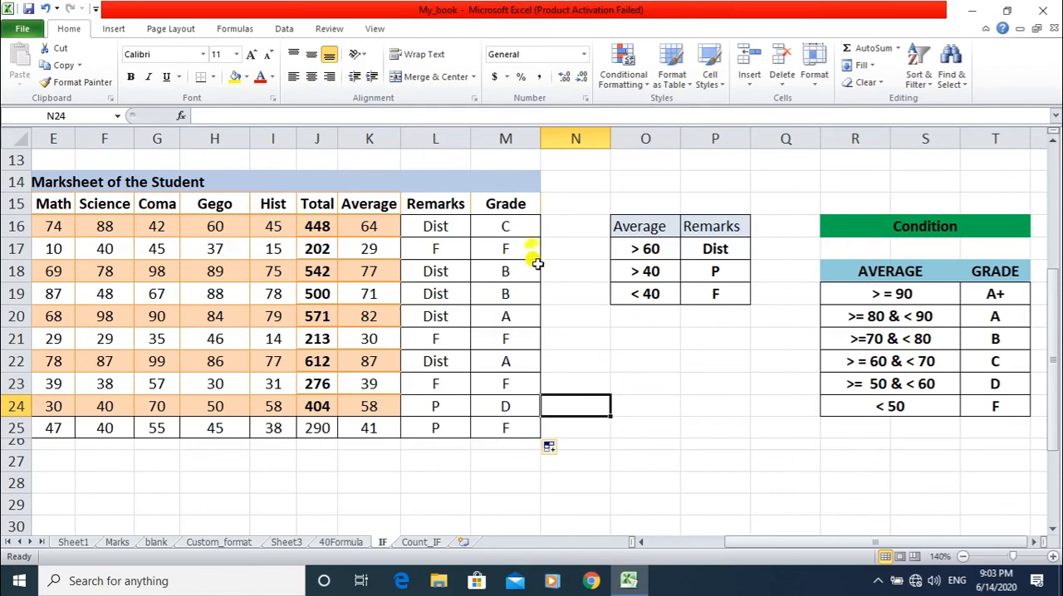
Check the grades in rows 16 to 18 by comparing each average with its matching range in the Condition table.
left_click(378, 229)
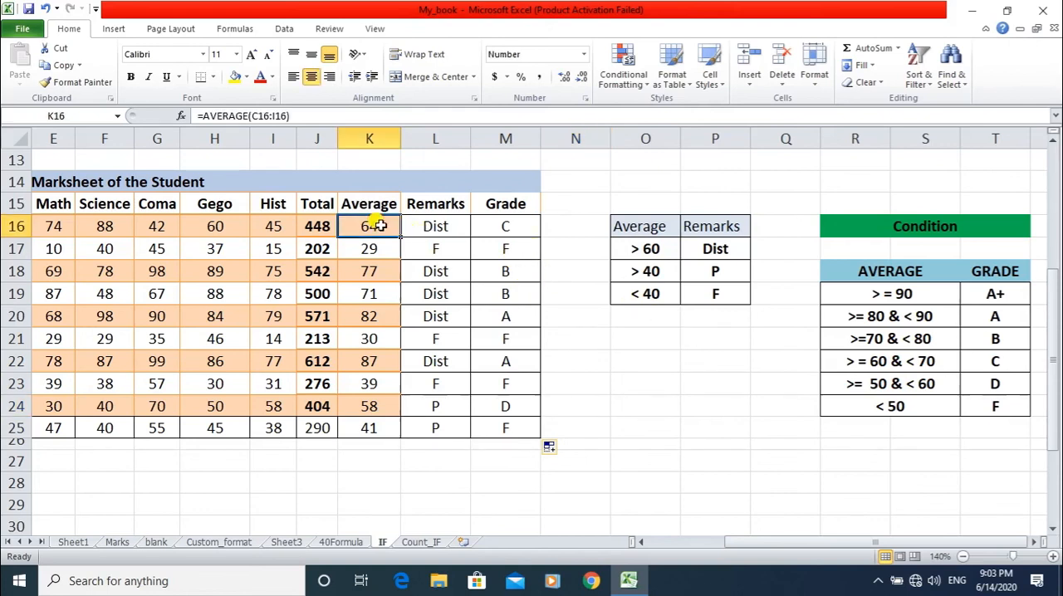
left_click(864, 362)
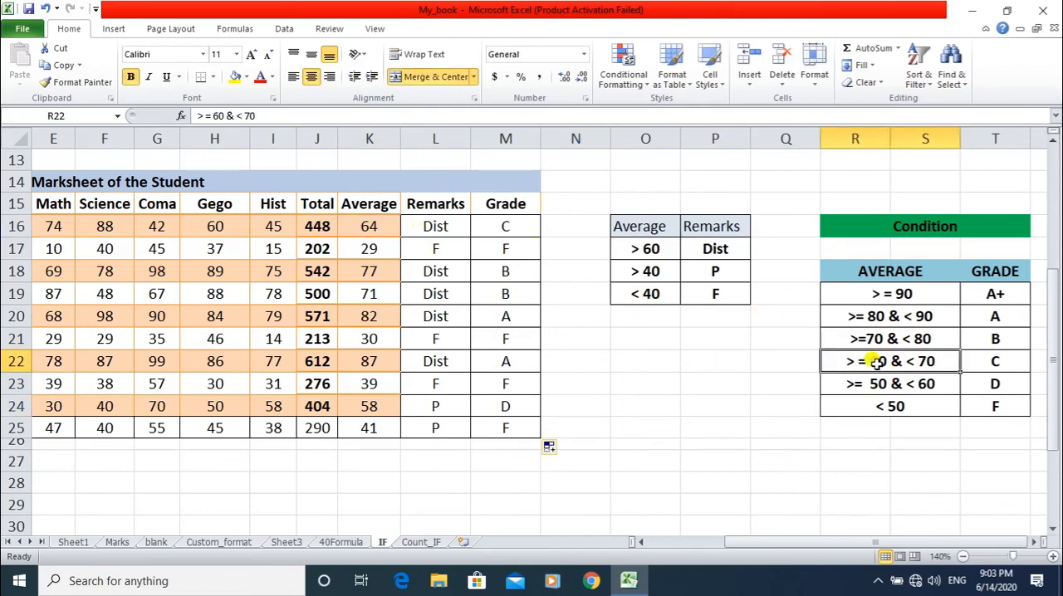
left_click(970, 362)
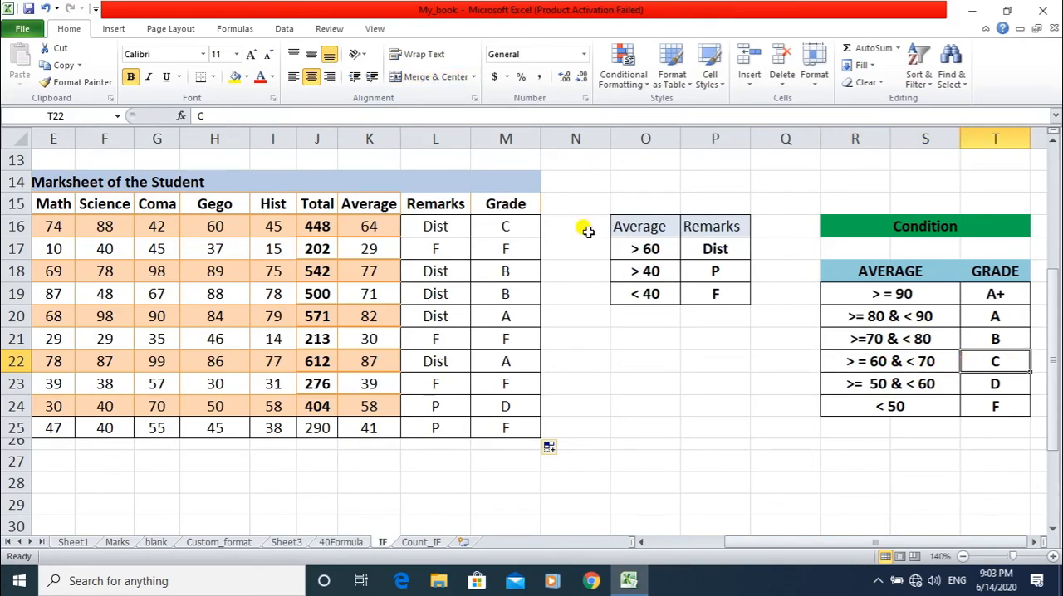
left_click(533, 227)
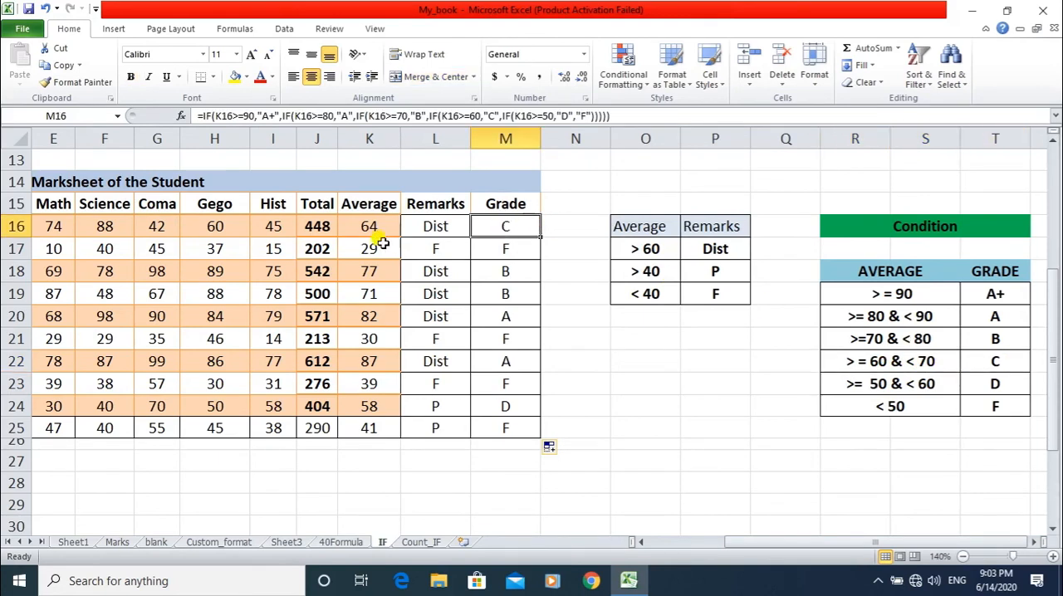
left_click(352, 249)
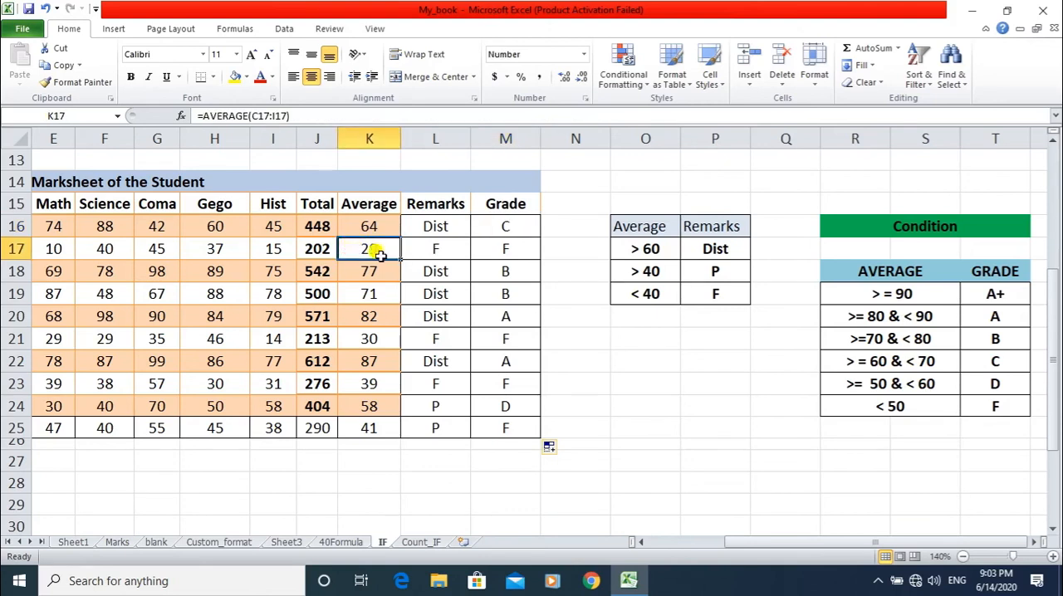
left_click(856, 405)
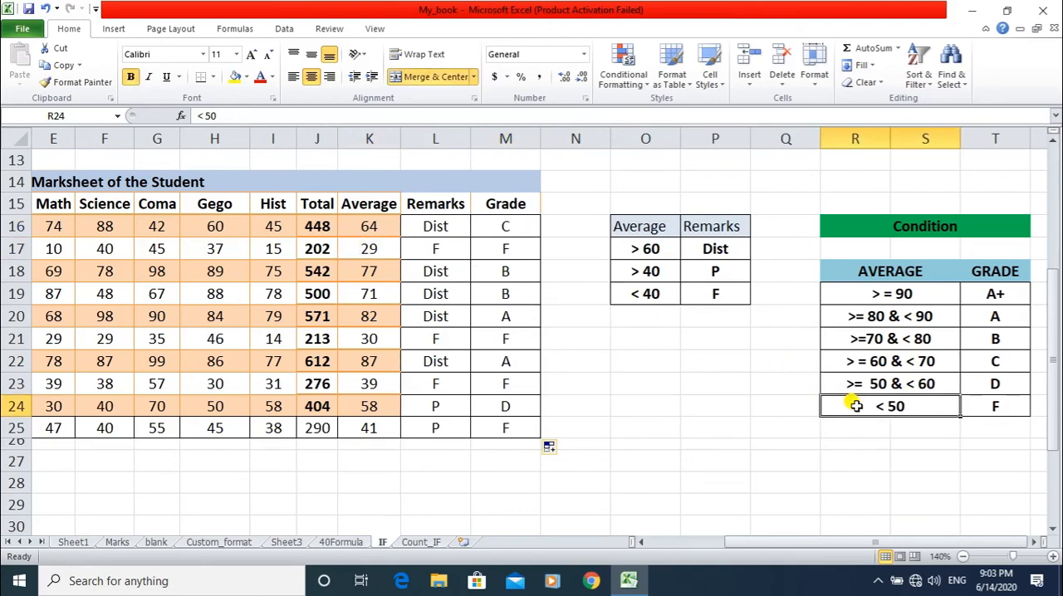
left_click(970, 407)
left_click(509, 240)
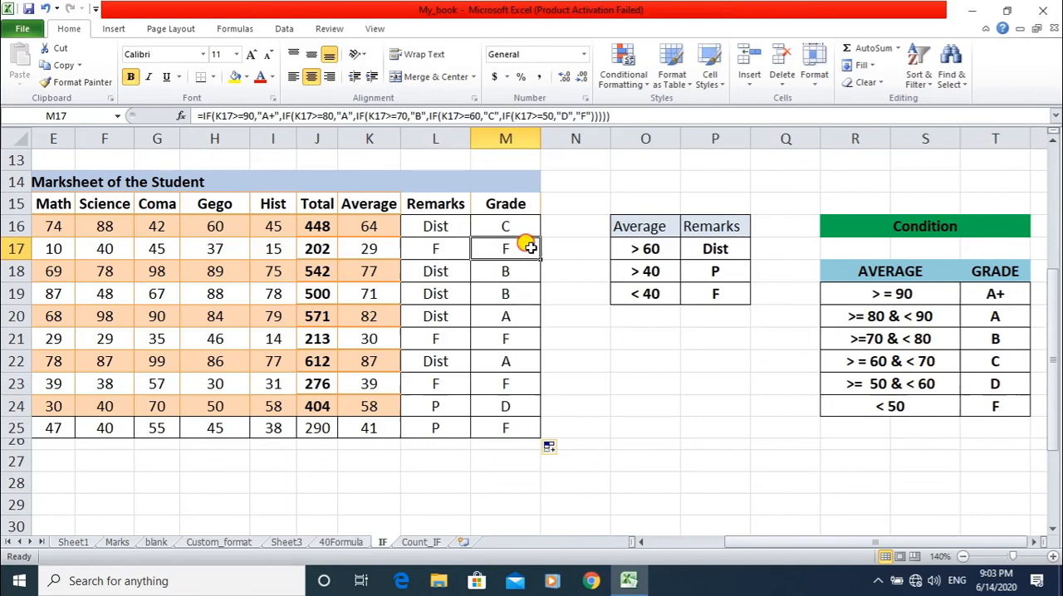
left_click(342, 271)
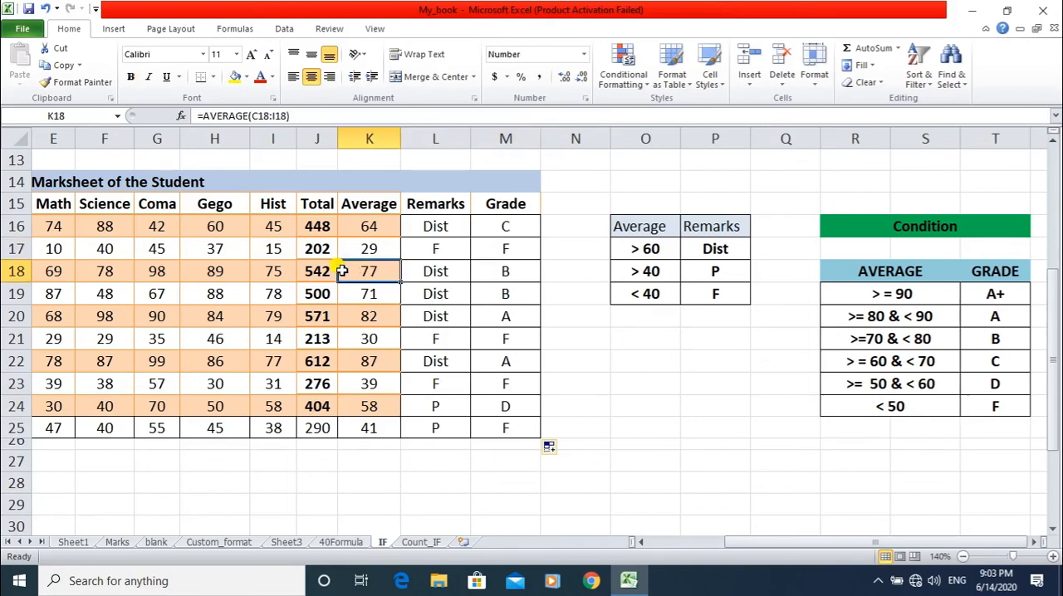
left_click(834, 339)
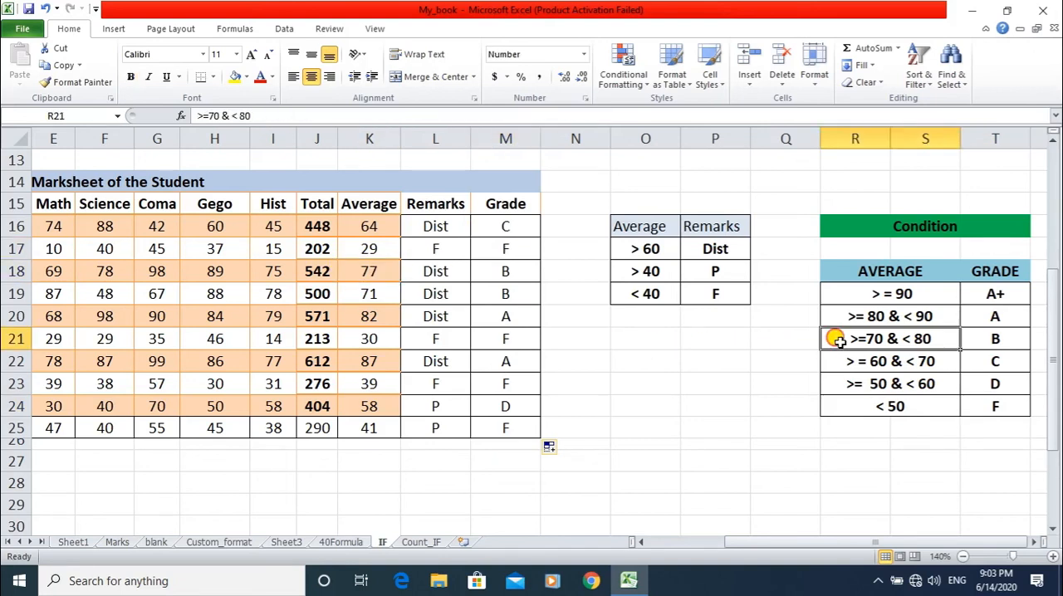
left_click_drag(929, 341, 984, 339)
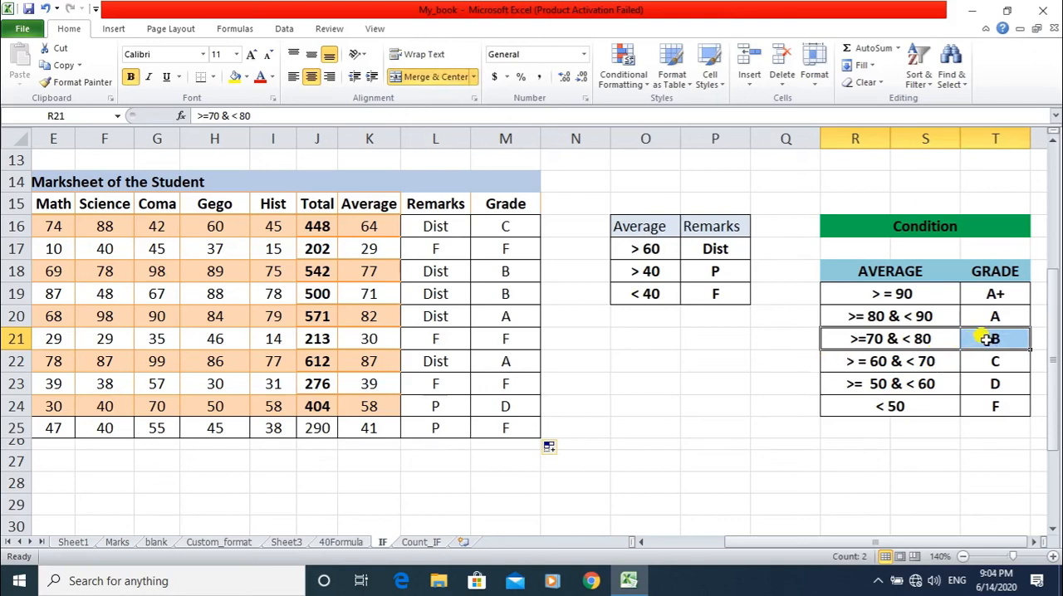
left_click(525, 272)
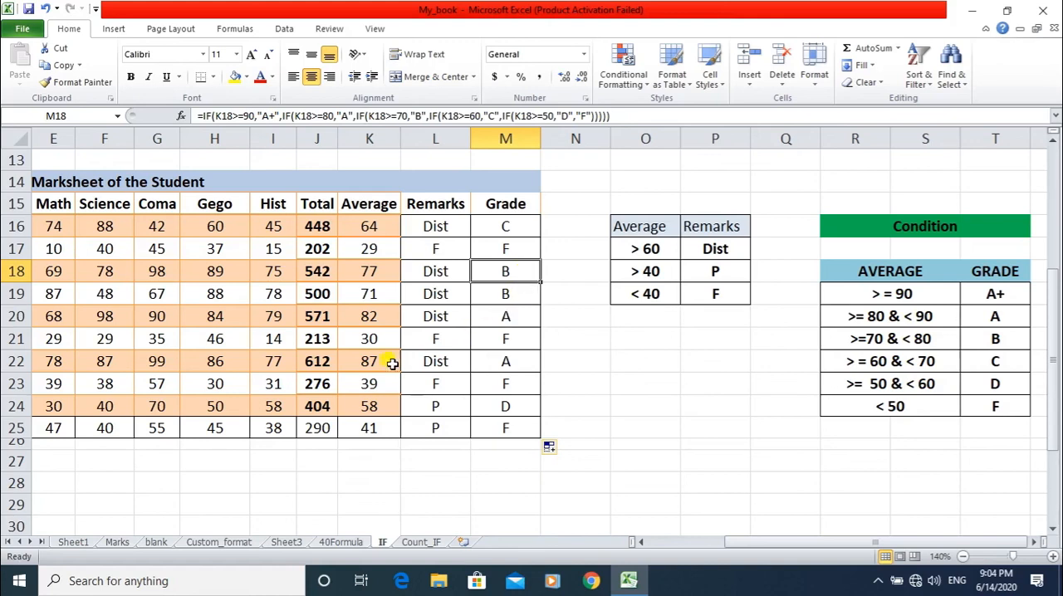
Check the grades in rows 22 and 24 against the matching average ranges in the Condition table.
left_click(368, 363)
left_click_drag(369, 363, 486, 357)
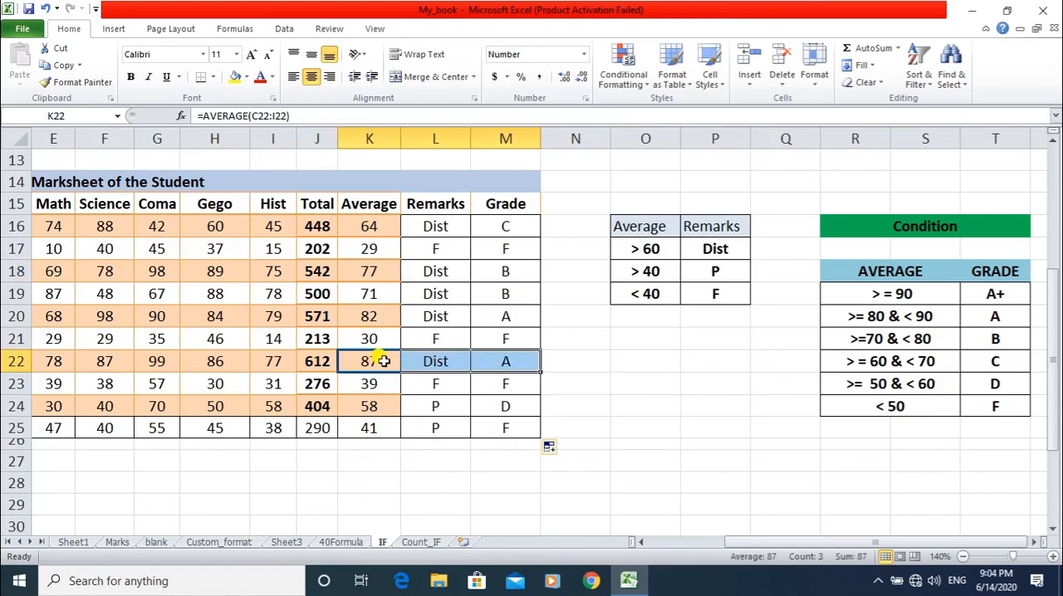
left_click(831, 317)
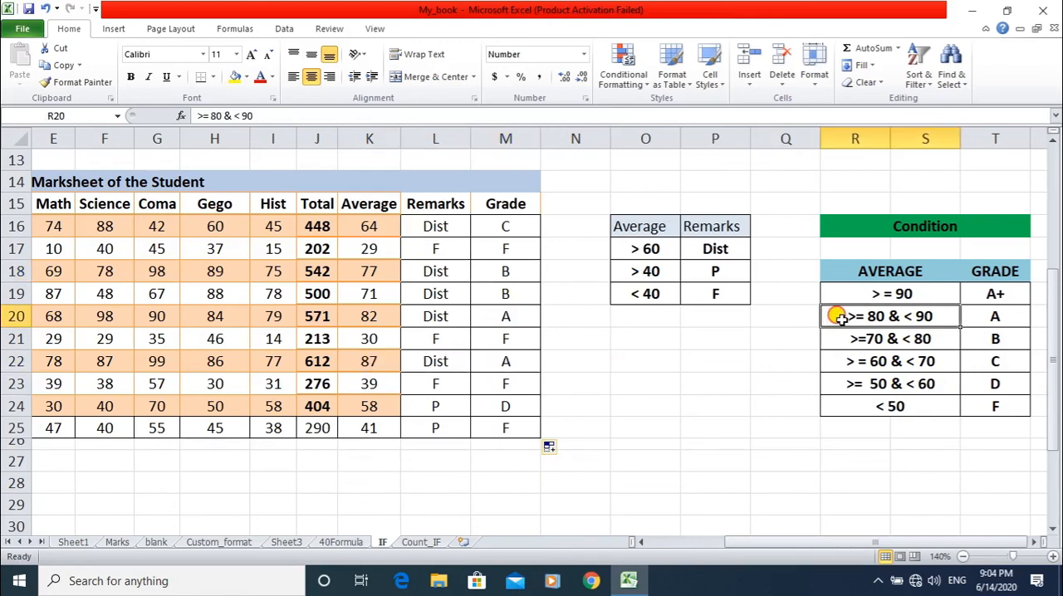
left_click_drag(903, 317, 976, 321)
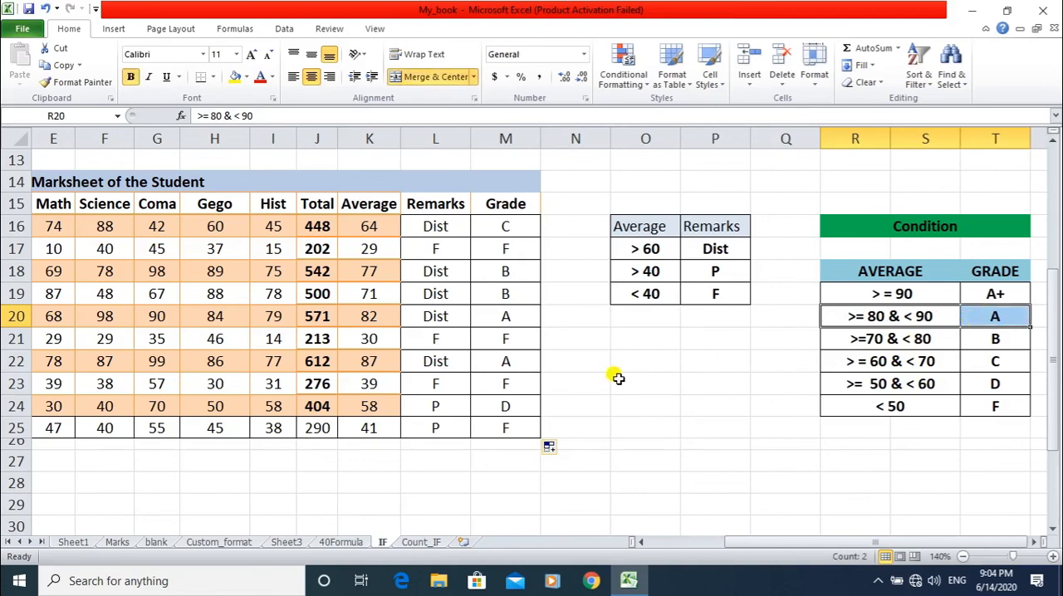
left_click(508, 361)
left_click_drag(367, 405, 508, 405)
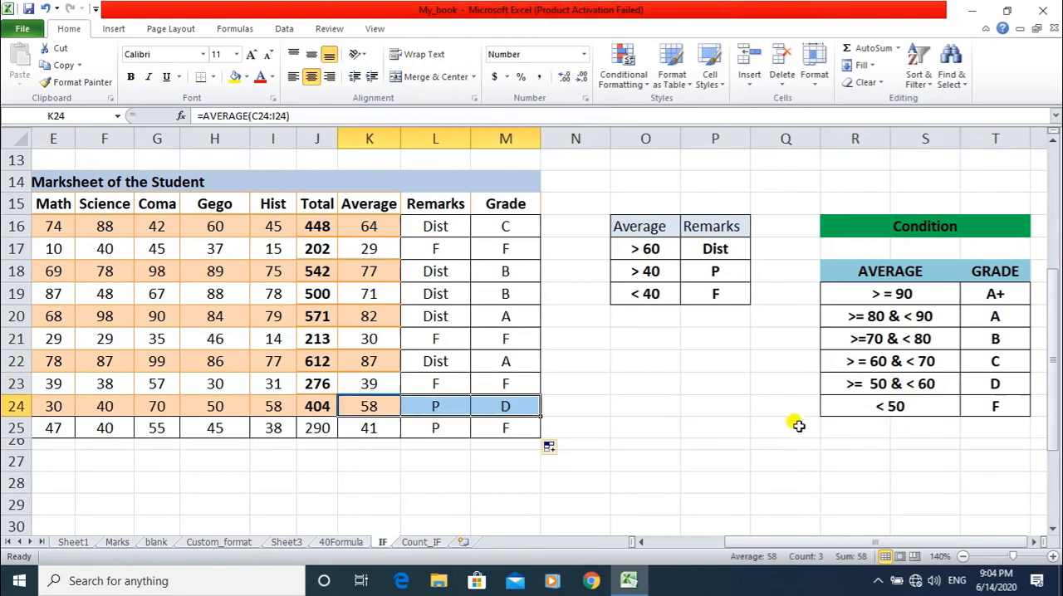
left_click(864, 384)
left_click(983, 384)
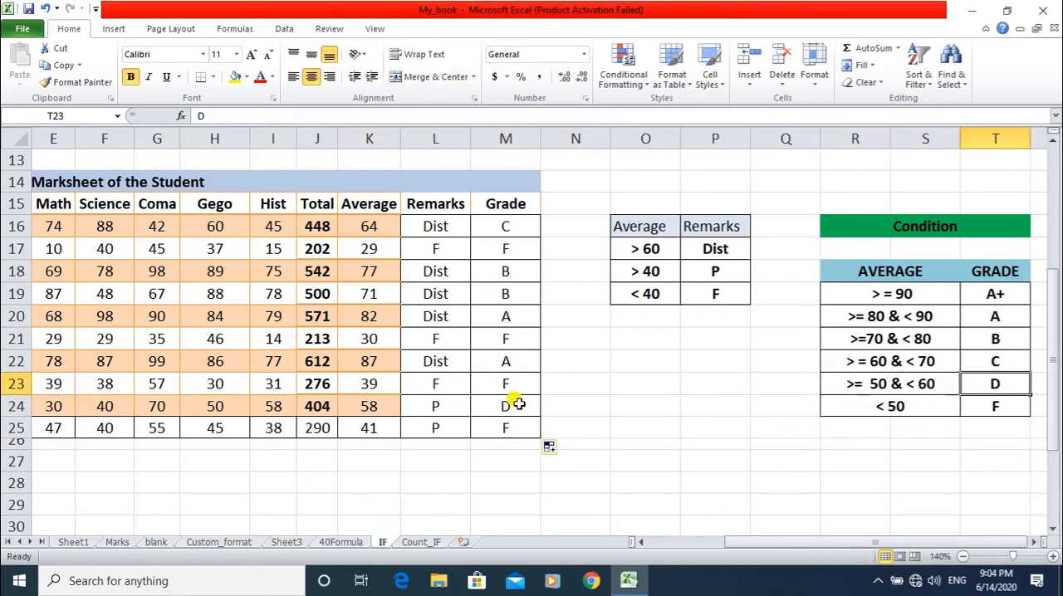
left_click(511, 404)
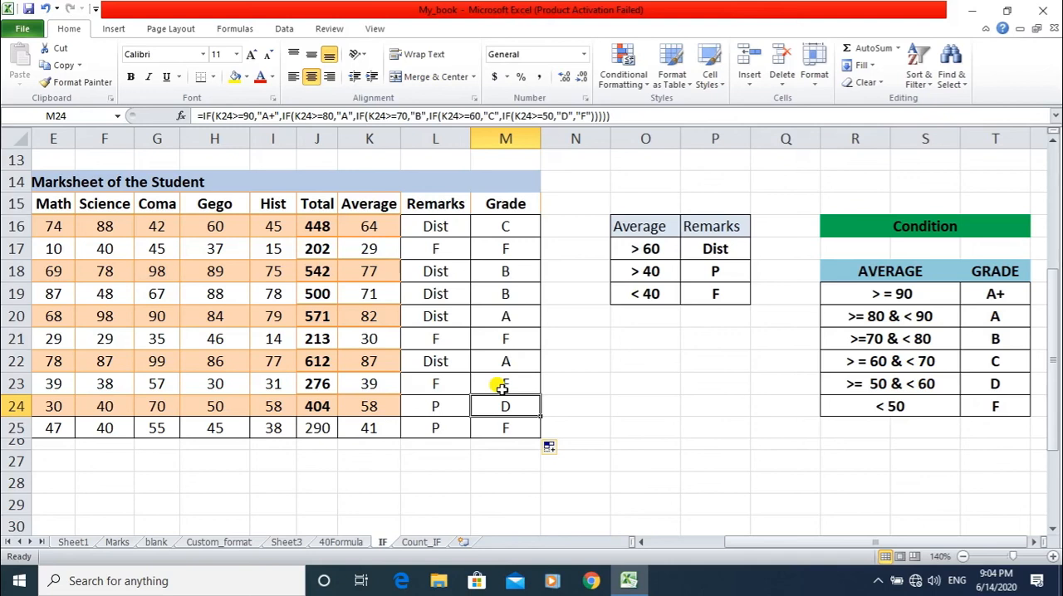
scroll(696, 428, "up", 4)
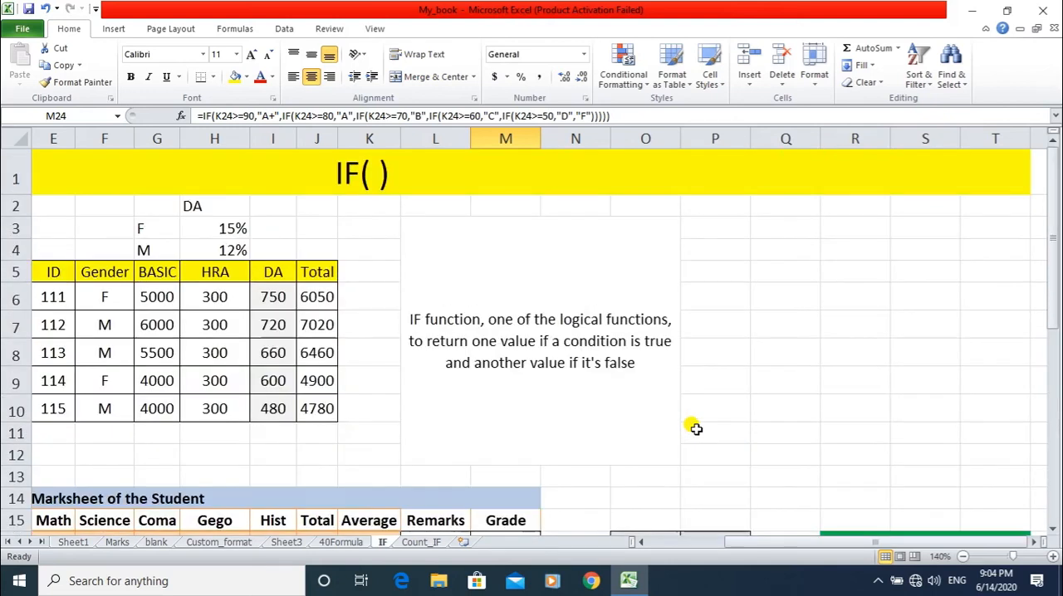